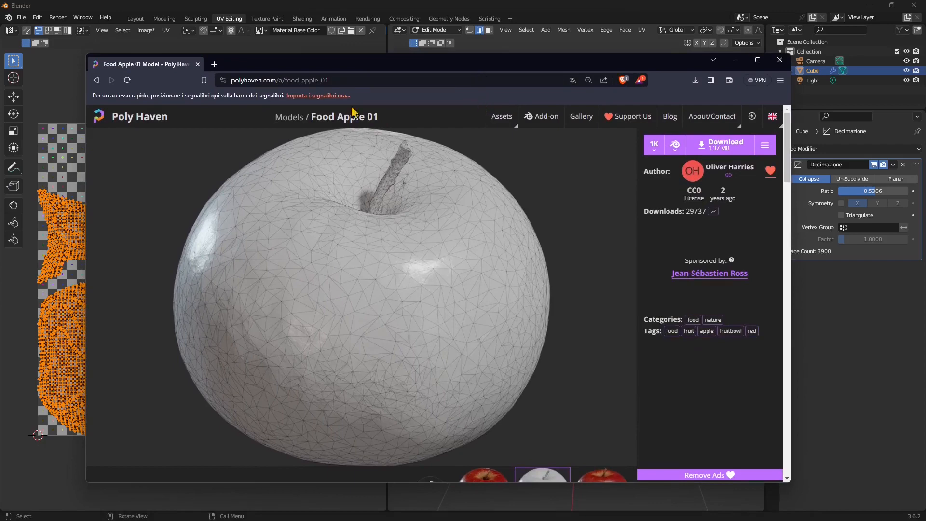
# Nudge the browser window up and return from Food Apple 01 to the Poly Haven home page
pyautogui.moveTo(365, 63); pyautogui.dragTo(366, 55)
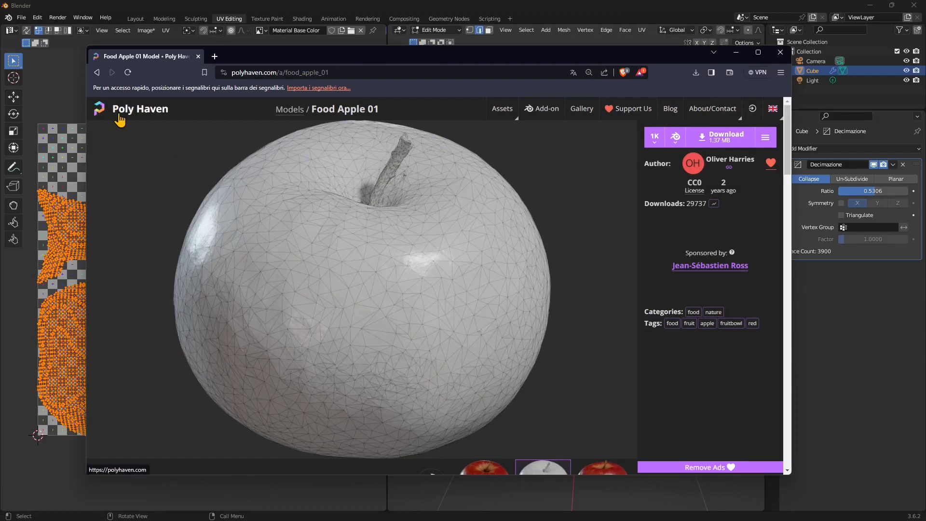
pyautogui.click(143, 112)
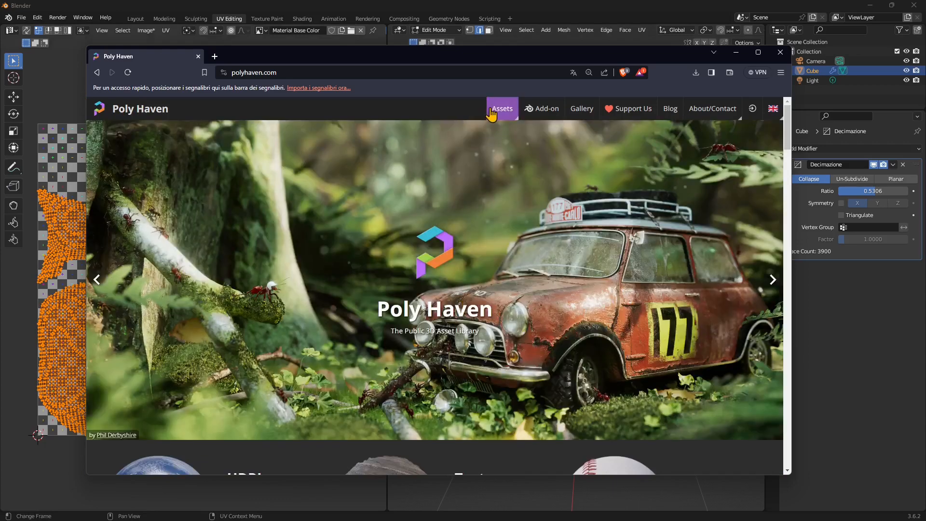
# Open the Poly Haven Models catalogue and view the Concrete Cat Statue model page
pyautogui.moveTo(502, 108)
pyautogui.click(491, 164)
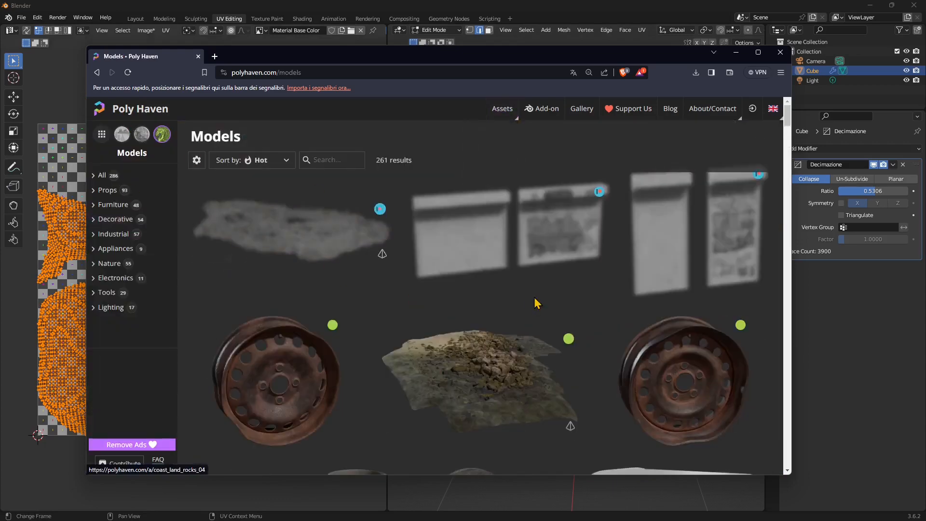
pyautogui.scroll(-5, 541, 335)
pyautogui.scroll(-2, 442, 275)
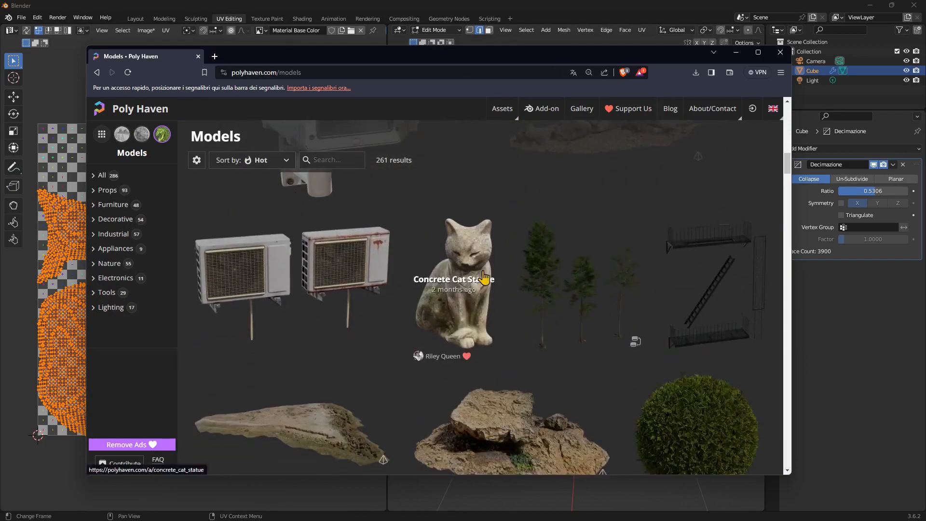
pyautogui.click(482, 255)
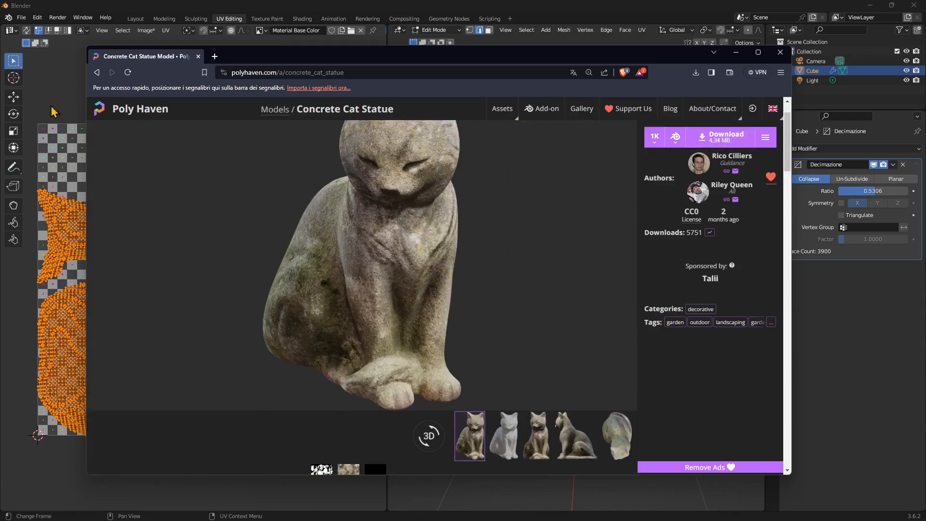
# Go back to the models catalogue, scroll down, and open the Food Apple 01 model page
pyautogui.click(97, 73)
pyautogui.scroll(-12, 432, 291)
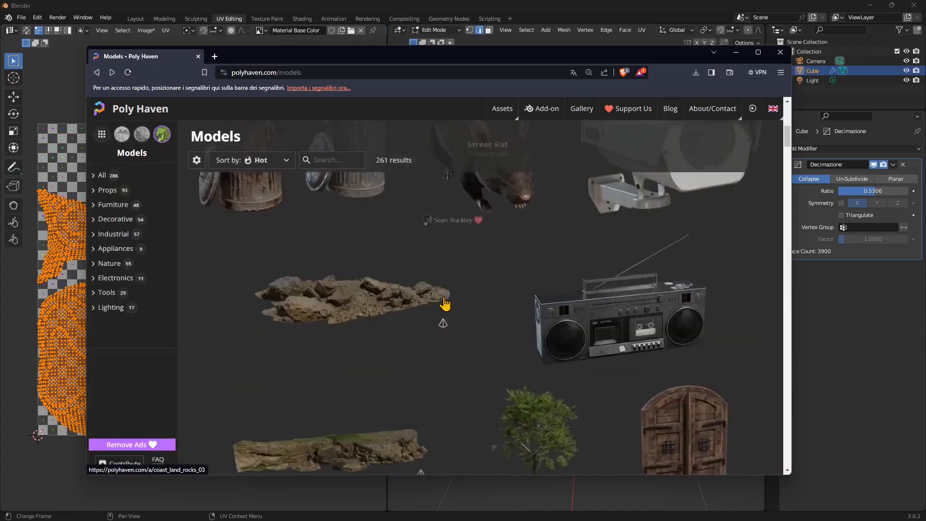
pyautogui.scroll(-15, 507, 341)
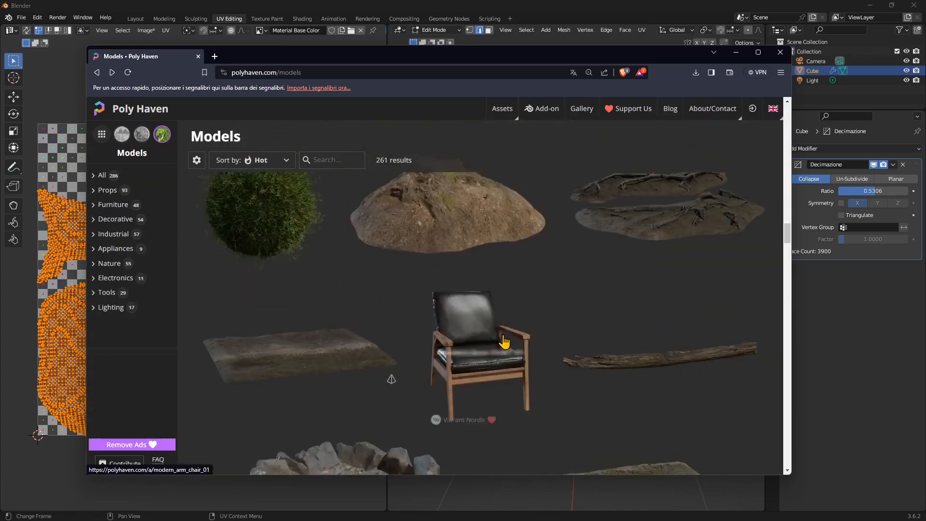
pyautogui.scroll(-8, 505, 327)
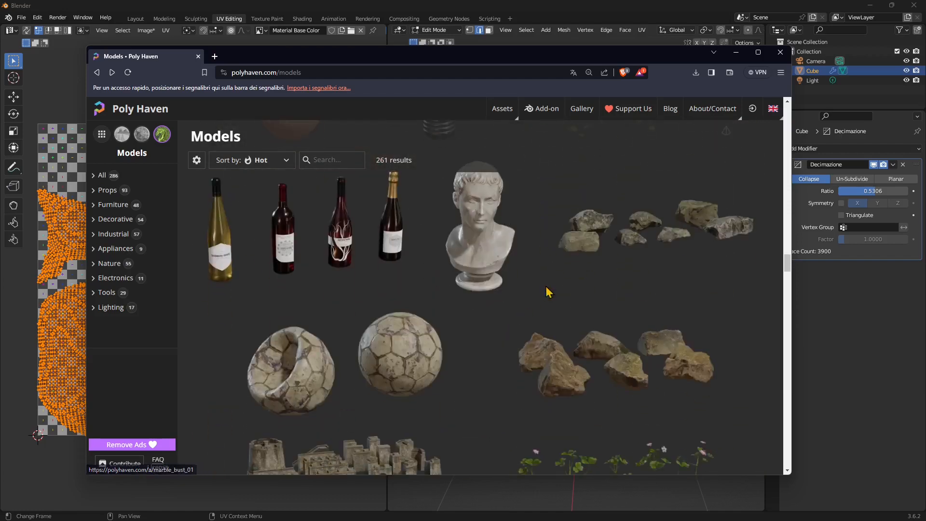
pyautogui.scroll(-3, 522, 276)
pyautogui.scroll(-15, 522, 277)
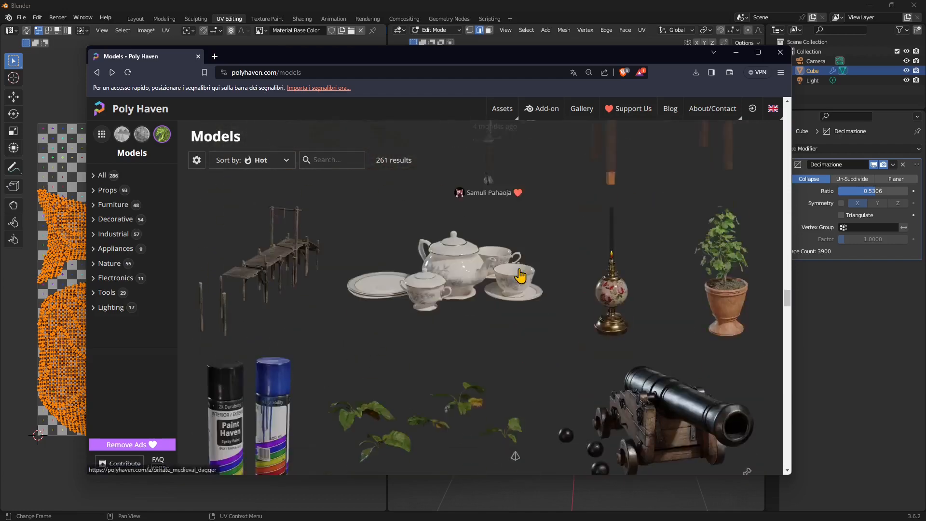
pyautogui.scroll(-5, 521, 276)
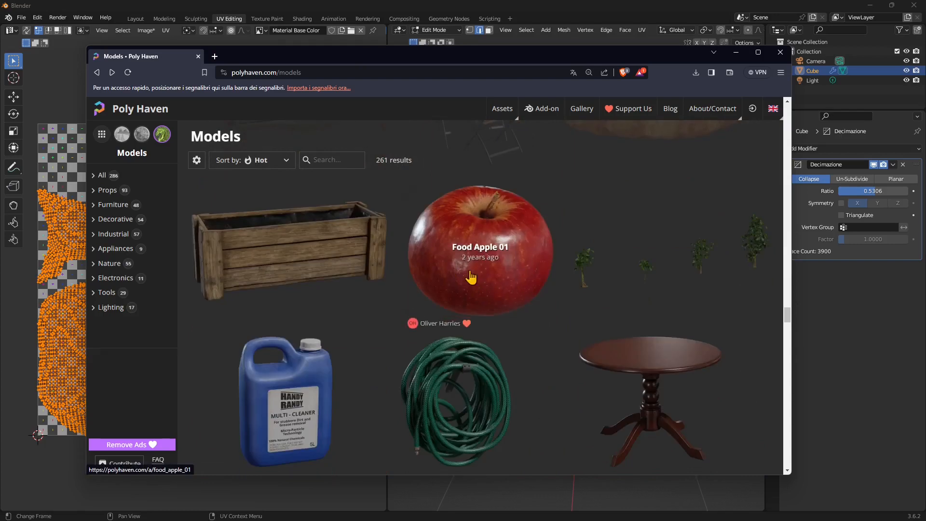
pyautogui.click(499, 295)
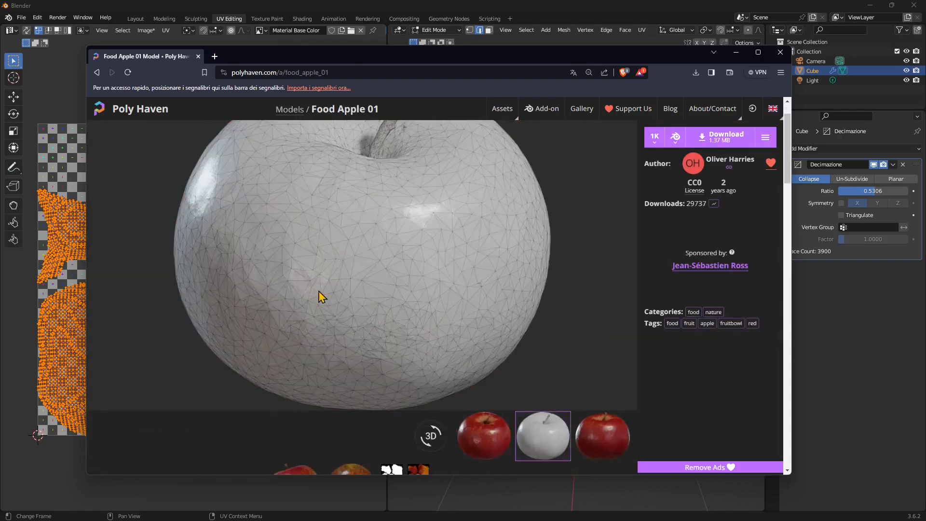
# Close the browser to reveal Blender's chair scene, then orbit around the chair mesh
pyautogui.scroll(1, 476, 343)
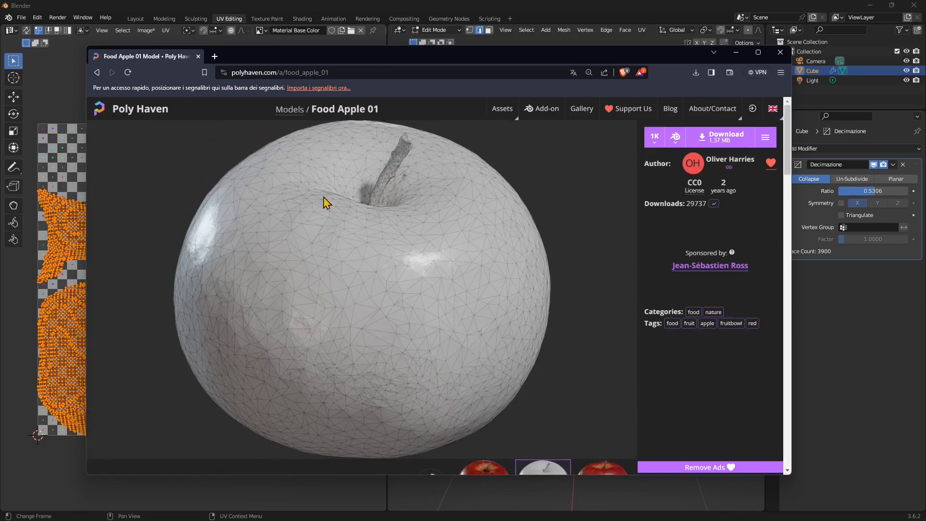
pyautogui.scroll(-2, 472, 362)
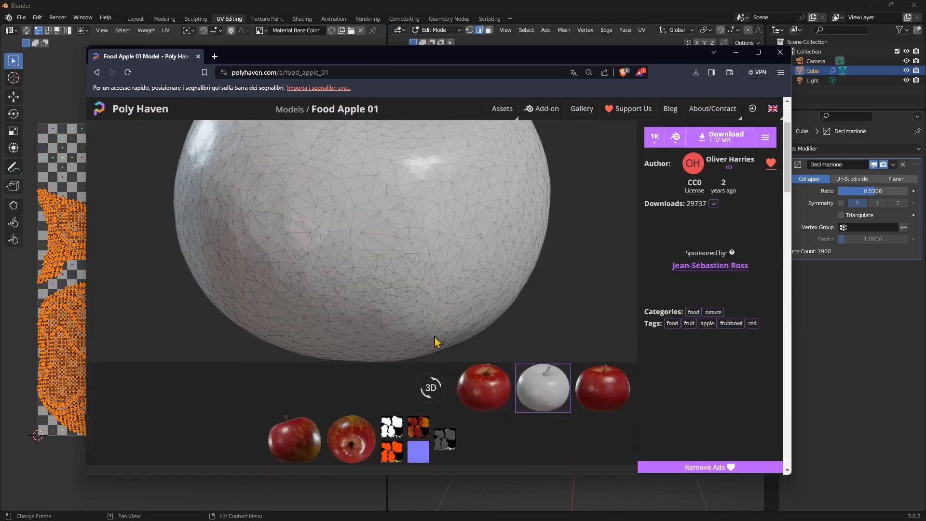
pyautogui.scroll(2, 458, 289)
pyautogui.click(780, 52)
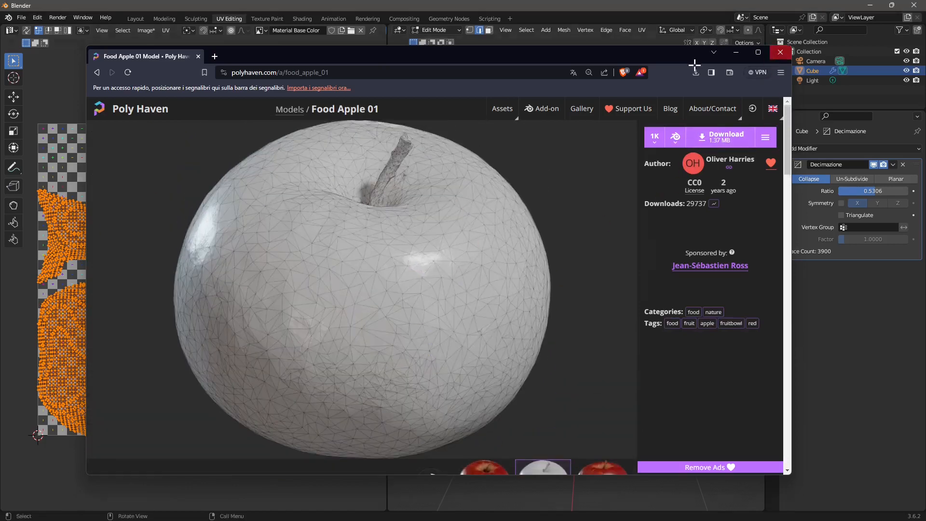
pyautogui.moveTo(617, 282); pyautogui.dragTo(569, 289, button='middle')
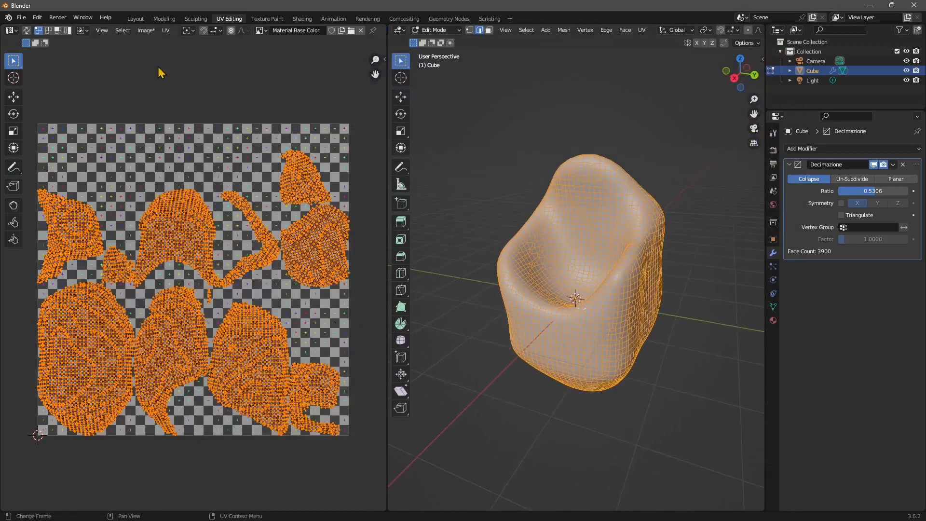
# Open recent file concrete_cat_statue_1k.blend, discarding the unsaved chair scene
pyautogui.click(28, 19)
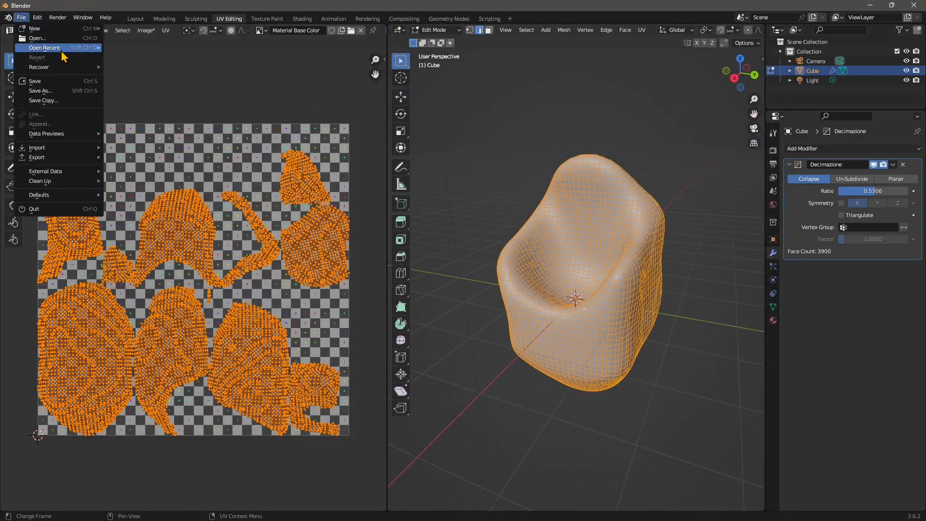
pyautogui.moveTo(61, 55)
pyautogui.click(149, 61)
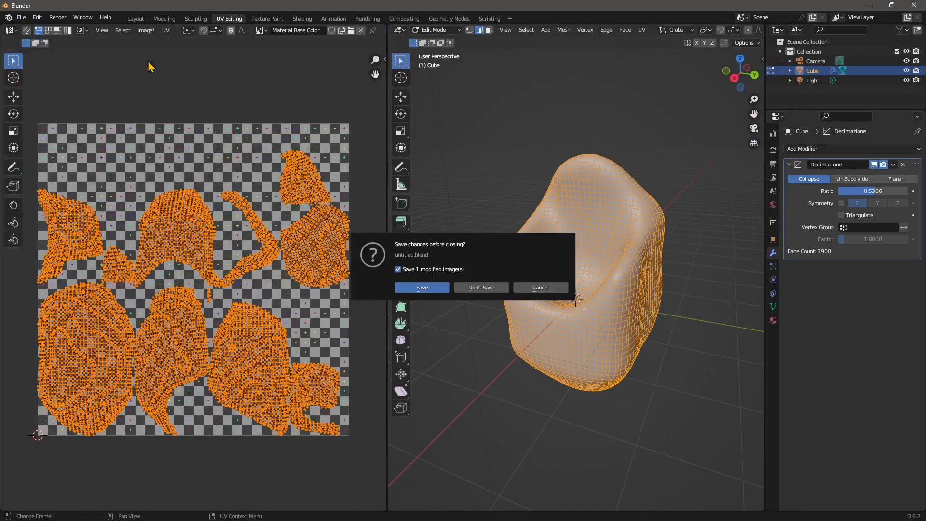
pyautogui.click(478, 288)
# Inspect the cat statue's topology in Wireframe shading, then switch back to Solid
pyautogui.moveTo(390, 279)
pyautogui.mouseDown(button='middle')
pyautogui.moveTo(370, 283)
pyautogui.moveTo(467, 270)
pyautogui.moveTo(407, 275)
pyautogui.mouseUp(button='middle')
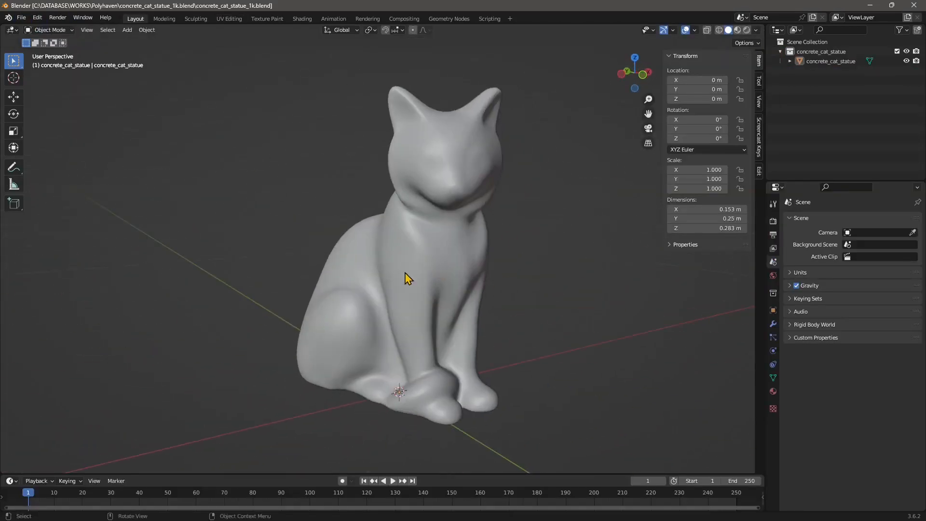
pyautogui.click(719, 31)
pyautogui.moveTo(412, 201); pyautogui.dragTo(400, 177, button='middle')
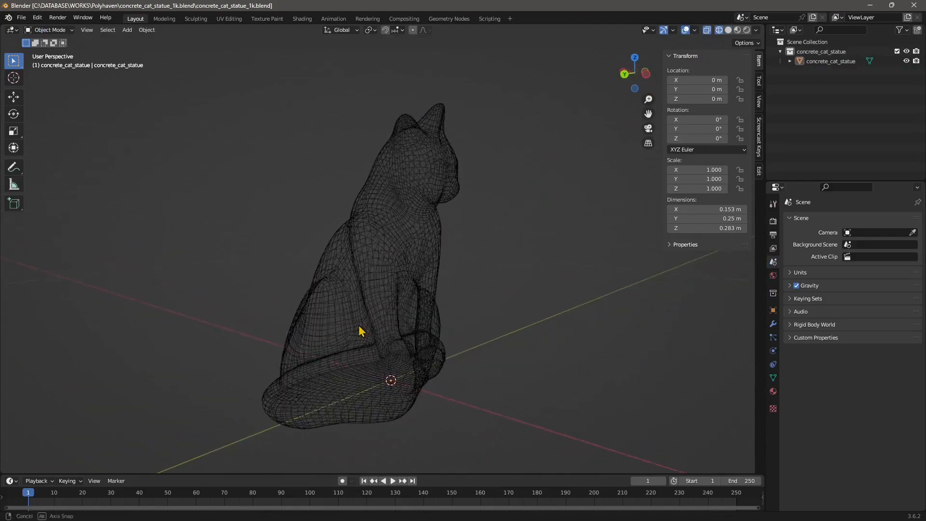
pyautogui.moveTo(362, 330); pyautogui.dragTo(346, 185, button='middle')
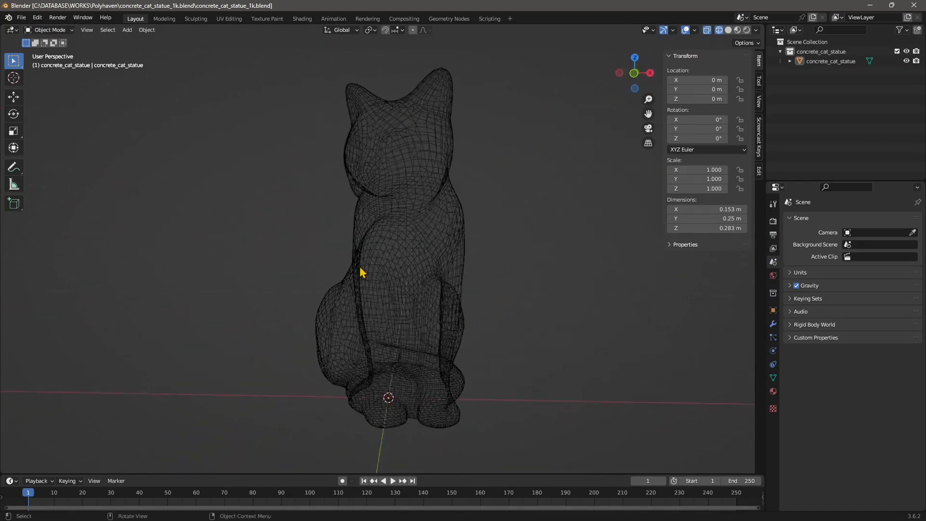
pyautogui.moveTo(361, 272); pyautogui.dragTo(256, 305, button='middle')
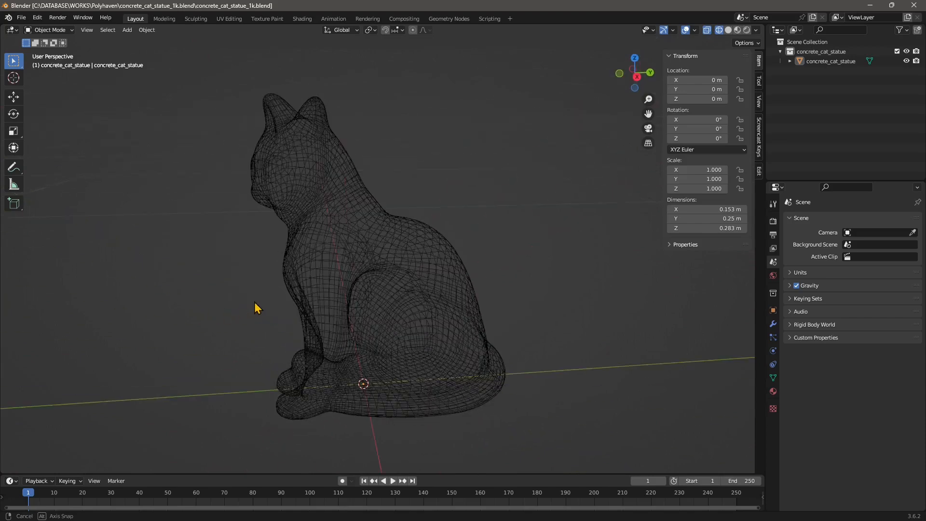
pyautogui.moveTo(213, 269); pyautogui.dragTo(269, 273, button='middle')
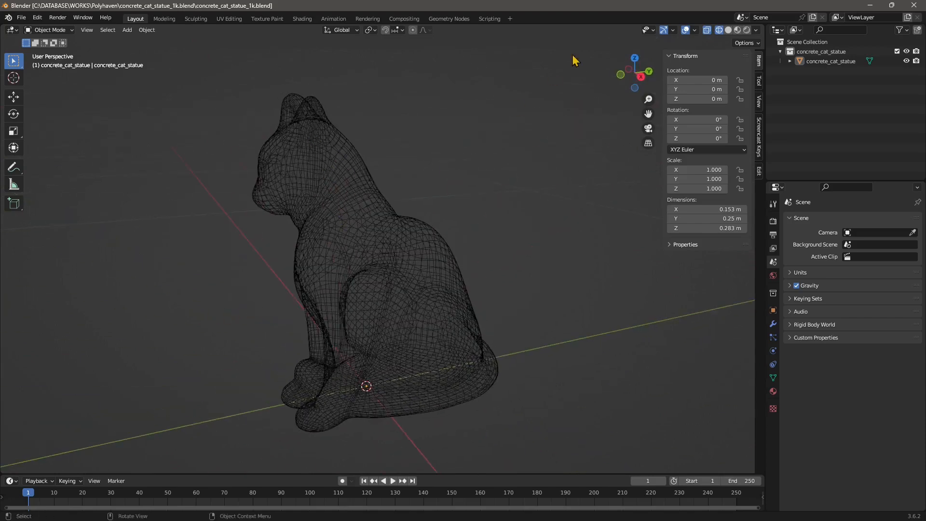
pyautogui.click(728, 30)
# Select the cat statue and view it from a raised three-quarter angle
pyautogui.moveTo(335, 169)
pyautogui.mouseDown(button='middle')
pyautogui.moveTo(325, 202)
pyautogui.moveTo(378, 136)
pyautogui.mouseUp(button='middle')
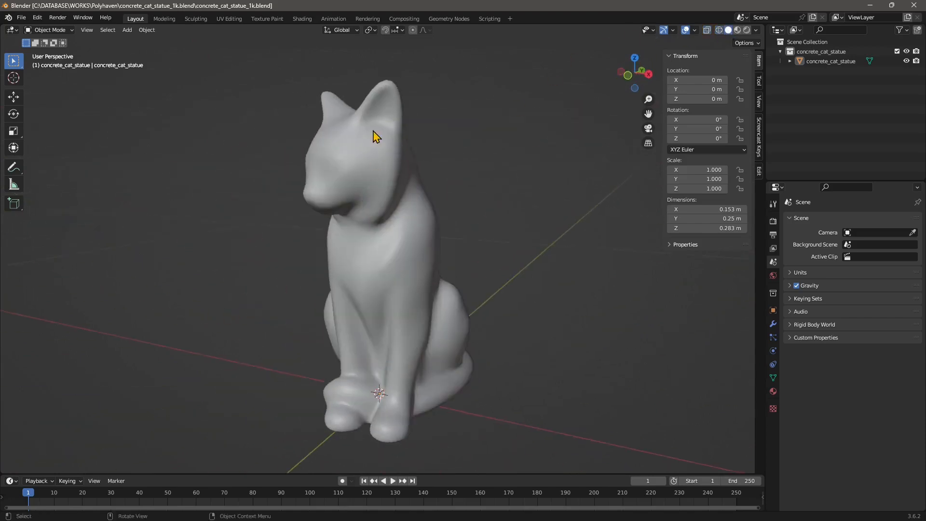
pyautogui.click(381, 120)
pyautogui.moveTo(367, 261); pyautogui.dragTo(386, 233, button='middle')
pyautogui.moveTo(378, 328); pyautogui.dragTo(509, 88, button='middle')
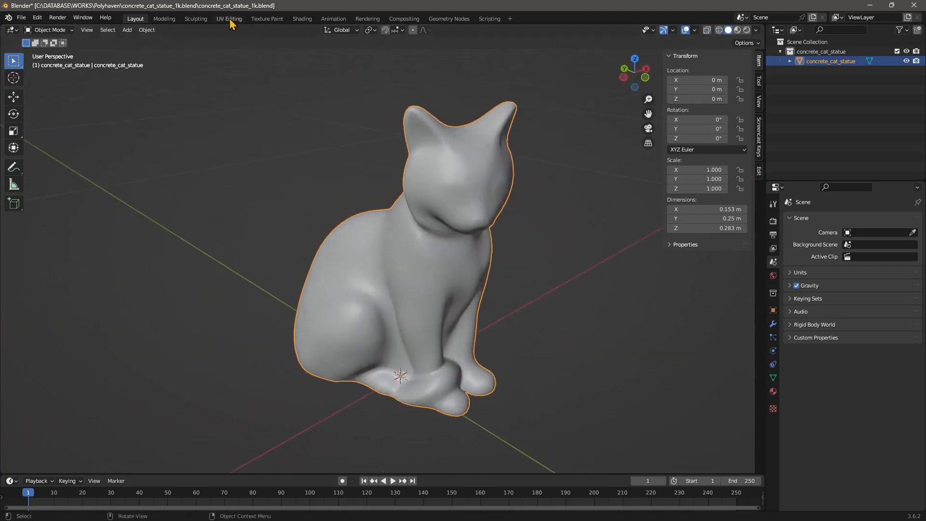
# Switch to the UV Editing workspace and orbit around the zoomed-in cat statue
pyautogui.click(223, 22)
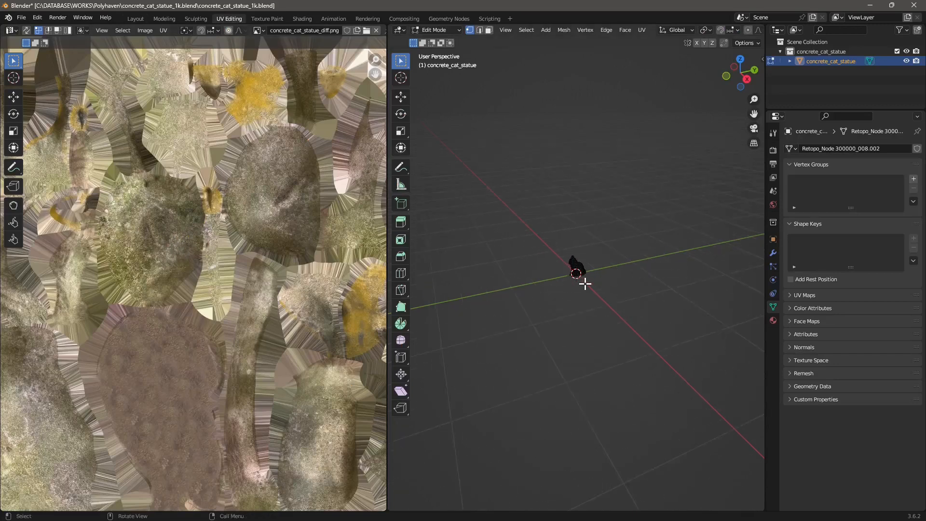
pyautogui.keyDown('ctrl'); pyautogui.moveTo(584, 284); pyautogui.dragTo(566, 218, button='middle'); pyautogui.keyUp('ctrl')
pyautogui.scroll(2, 600, 165)
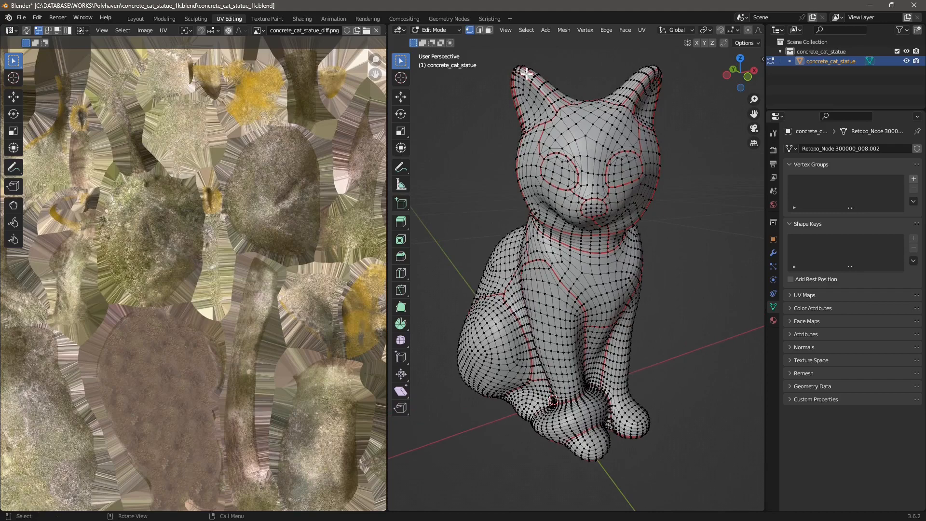
pyautogui.moveTo(585, 184); pyautogui.dragTo(522, 198, button='middle')
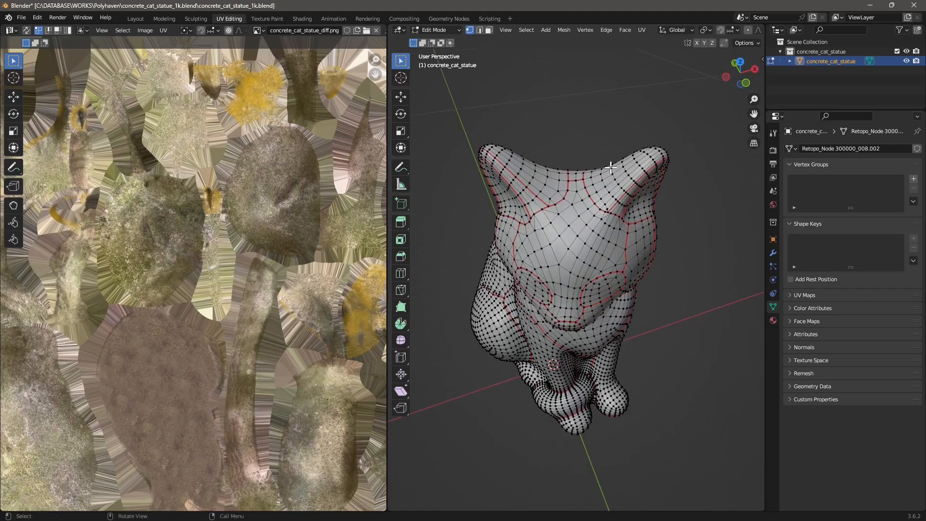
pyautogui.moveTo(616, 247); pyautogui.dragTo(556, 150, button='middle')
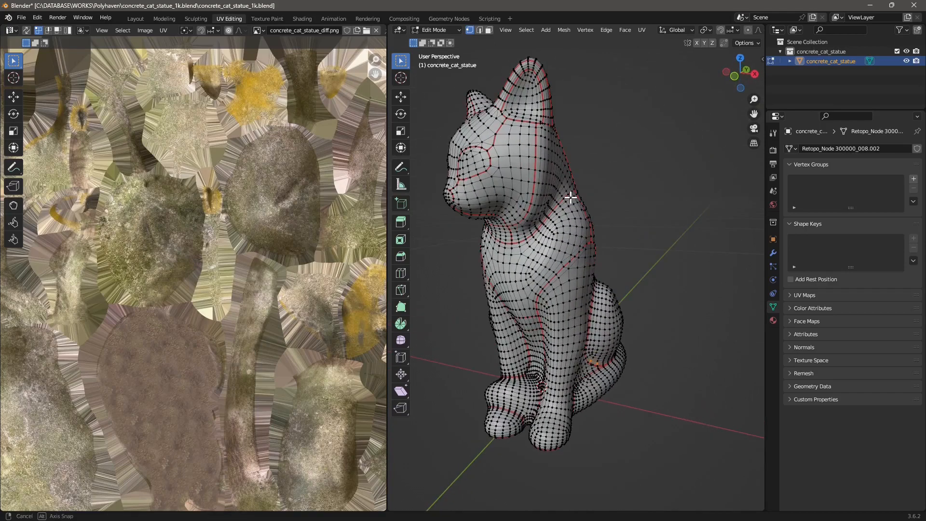
pyautogui.moveTo(538, 226); pyautogui.dragTo(452, 225, button='middle')
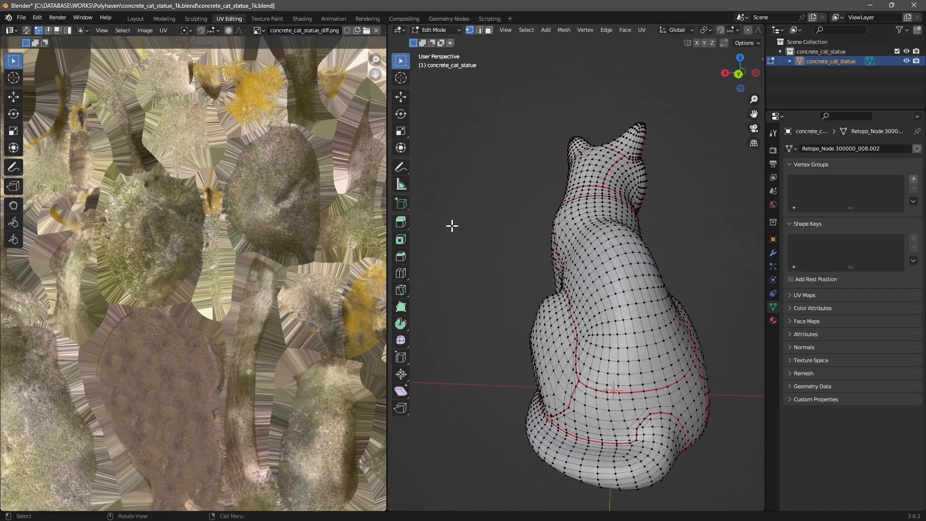
pyautogui.moveTo(503, 386); pyautogui.dragTo(660, 332, button='middle')
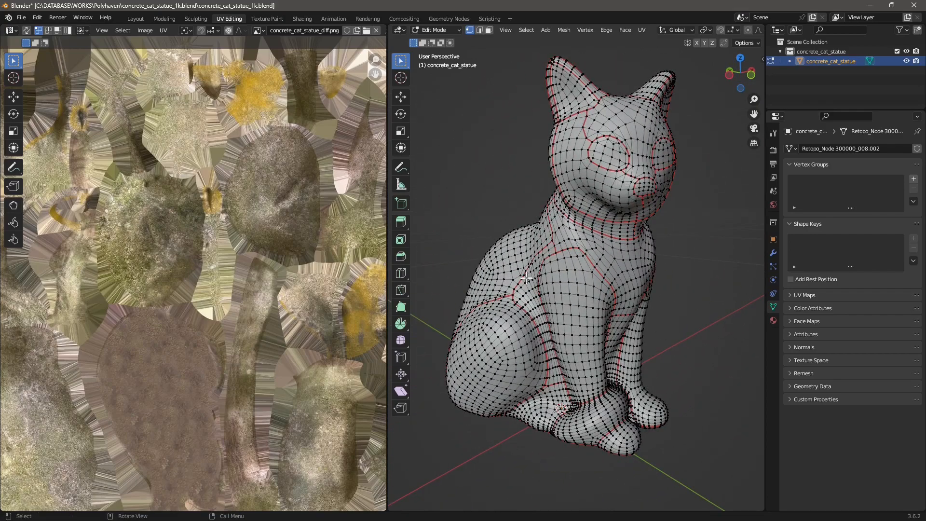
# Switch to Edge select mode and zoom in on the cat's chest
pyautogui.scroll(3, 581, 296)
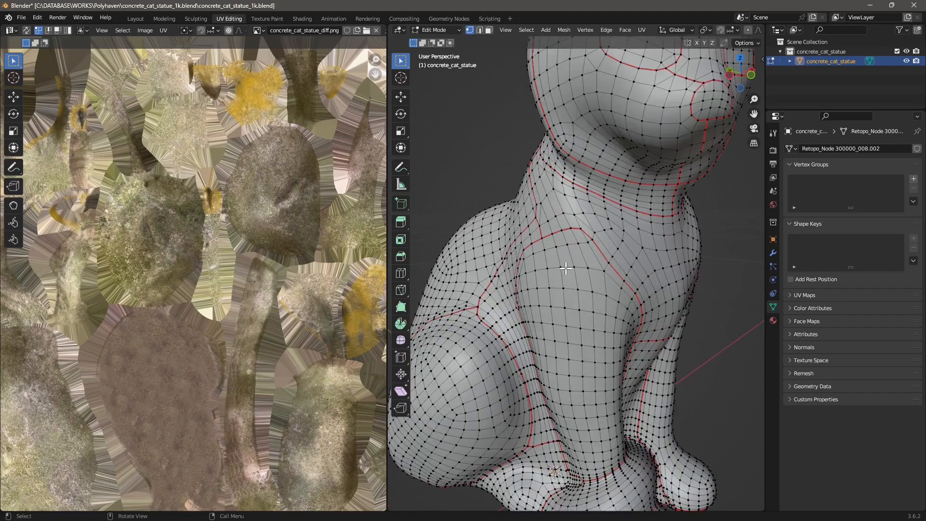
pyautogui.click(479, 30)
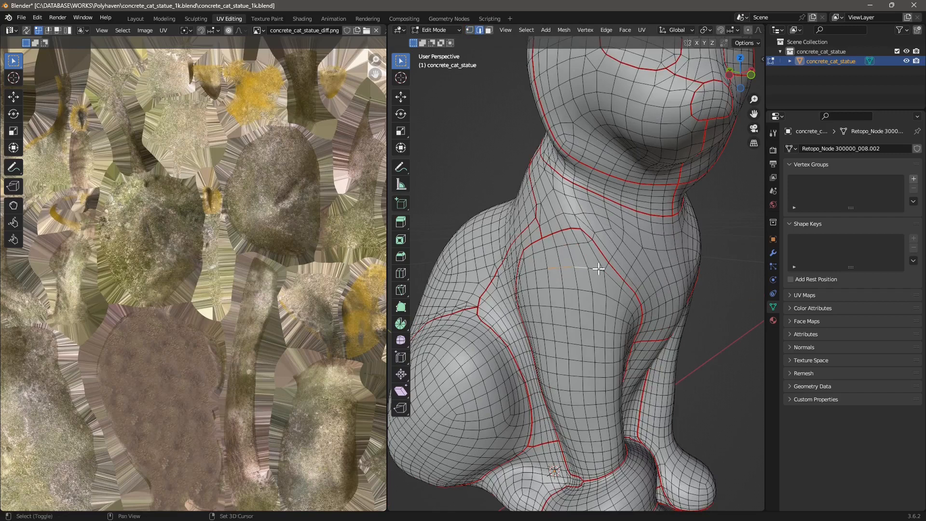
pyautogui.scroll(2, 540, 270)
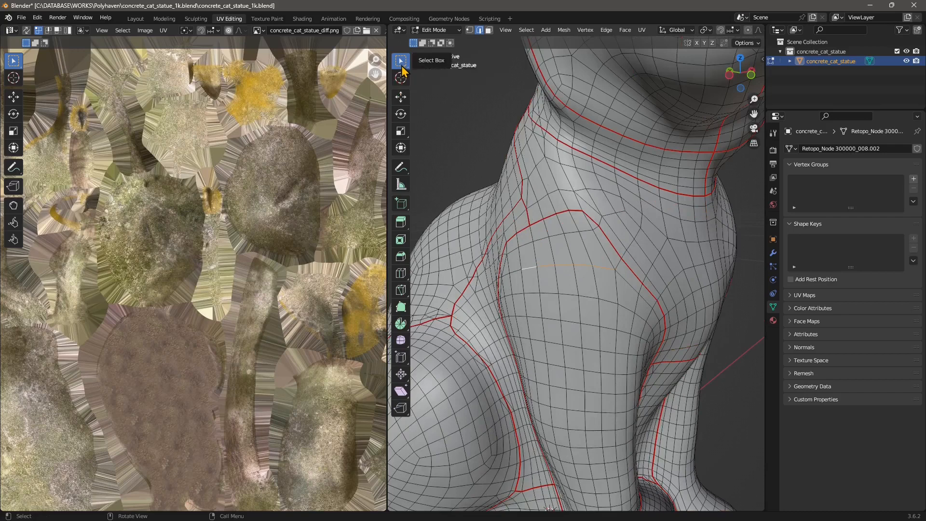
# Circle-select the edge loop across the cat's chest and mark it as a seam
pyautogui.moveTo(401, 61); pyautogui.dragTo(471, 108)
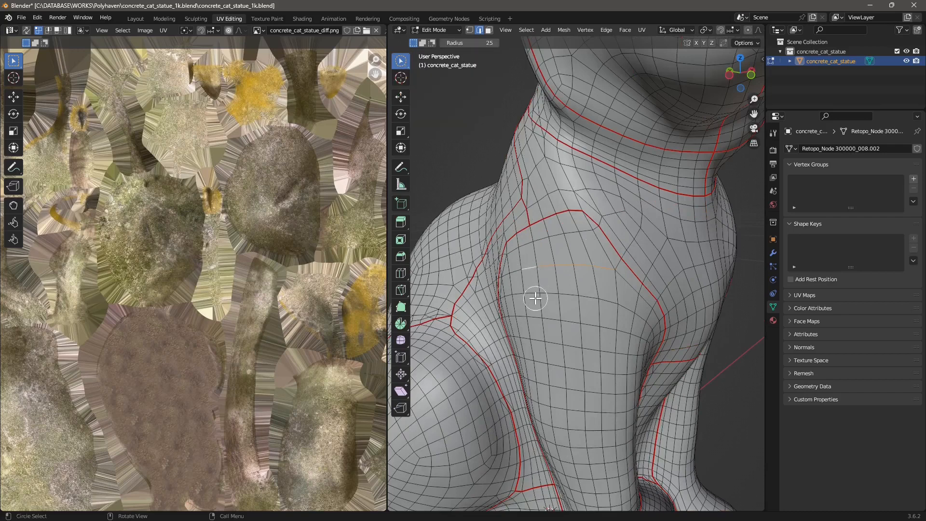
pyautogui.moveTo(520, 289)
pyautogui.mouseDown()
pyautogui.moveTo(572, 295)
pyautogui.moveTo(630, 275)
pyautogui.moveTo(533, 275)
pyautogui.moveTo(601, 314)
pyautogui.moveTo(561, 319)
pyautogui.moveTo(520, 307)
pyautogui.mouseUp()
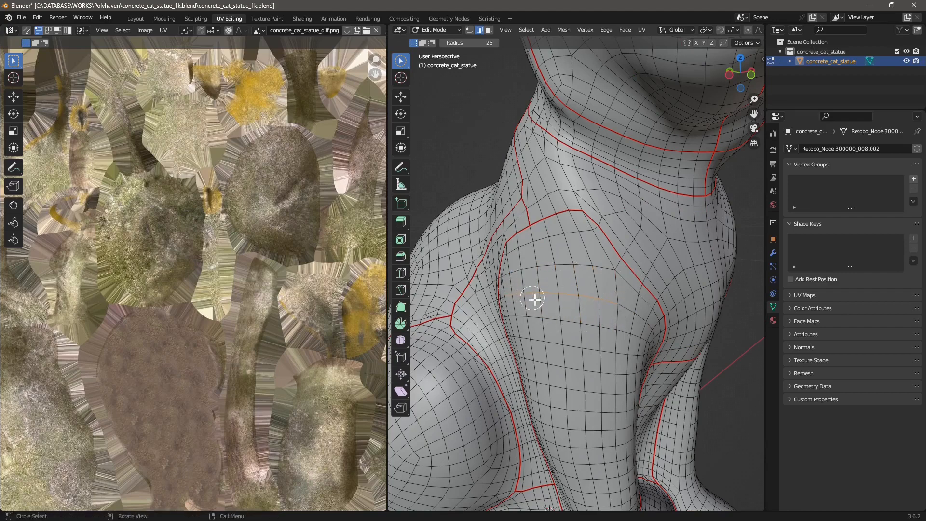
pyautogui.scroll(-3, 534, 299)
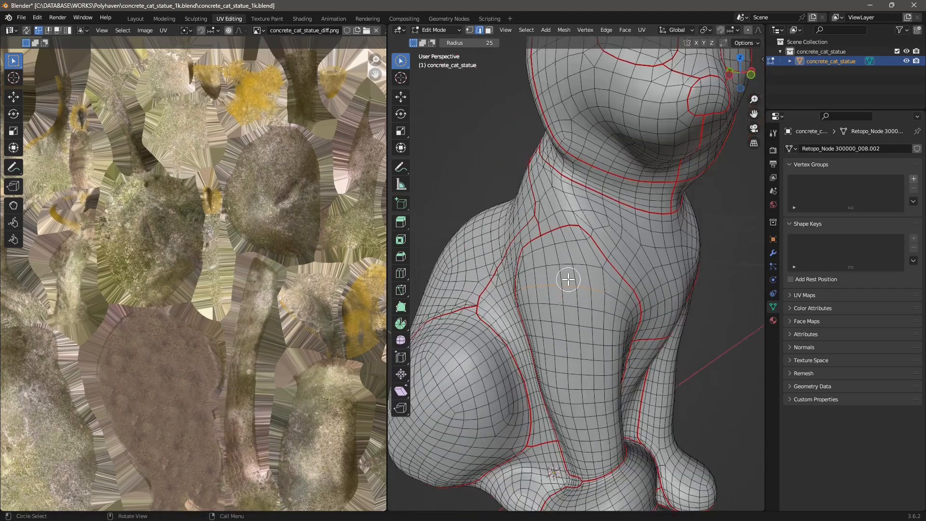
pyautogui.scroll(4, 557, 281)
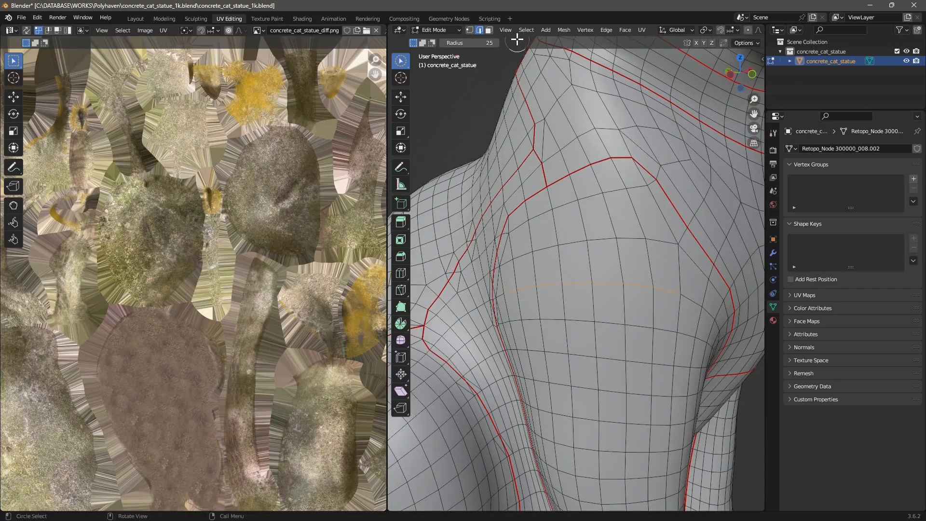
pyautogui.rightClick(568, 287)
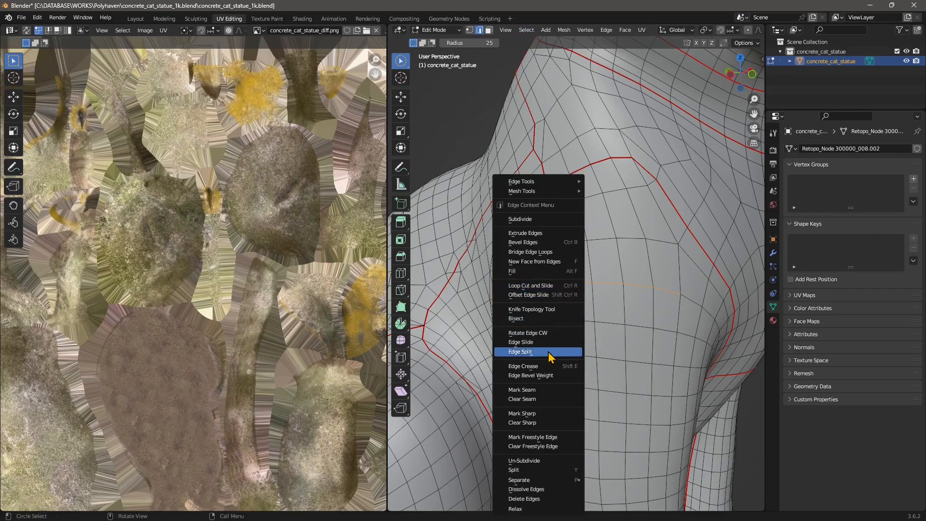
pyautogui.click(536, 391)
# Frame the whole cat and switch to Face select mode
pyautogui.hotkey('alt', 'a')
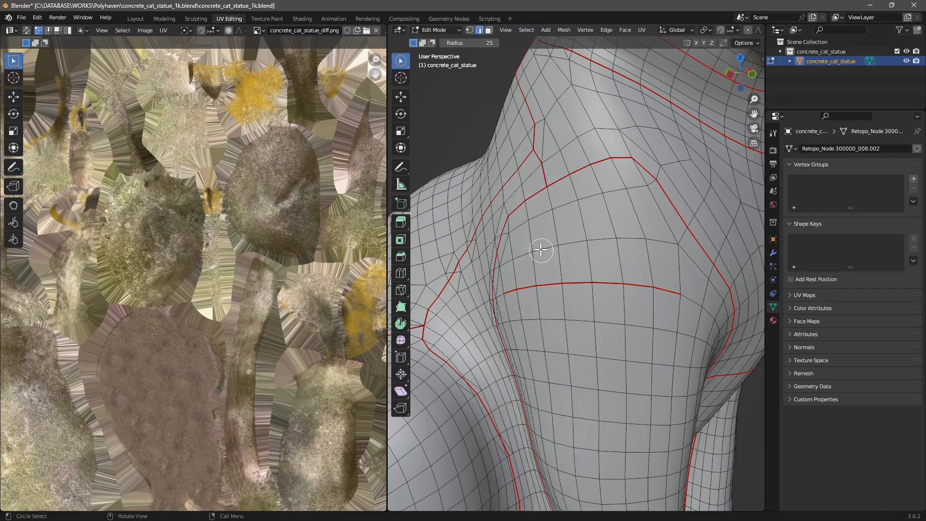
pyautogui.scroll(-10, 544, 255)
pyautogui.moveTo(552, 315)
pyautogui.mouseDown(button='middle')
pyautogui.moveTo(571, 326)
pyautogui.moveTo(516, 260)
pyautogui.moveTo(530, 289)
pyautogui.moveTo(609, 310)
pyautogui.moveTo(545, 308)
pyautogui.mouseUp(button='middle')
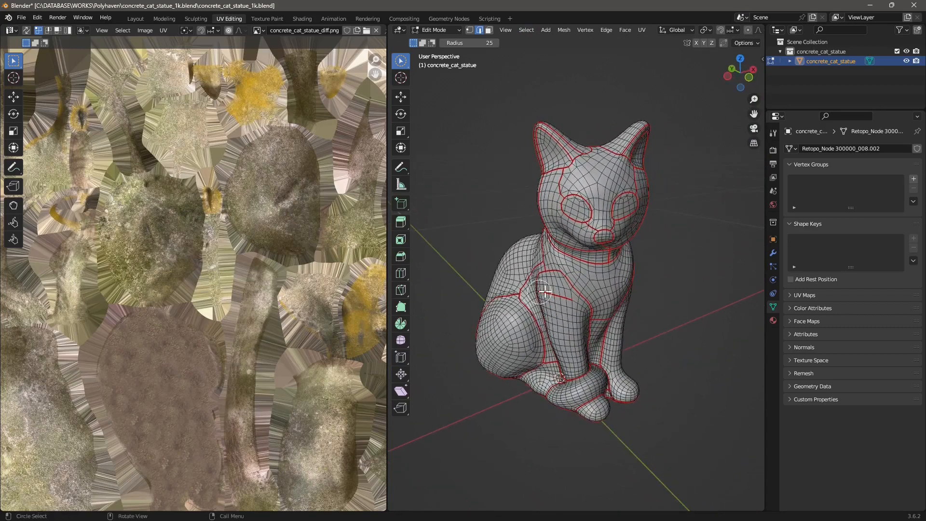
pyautogui.click(489, 30)
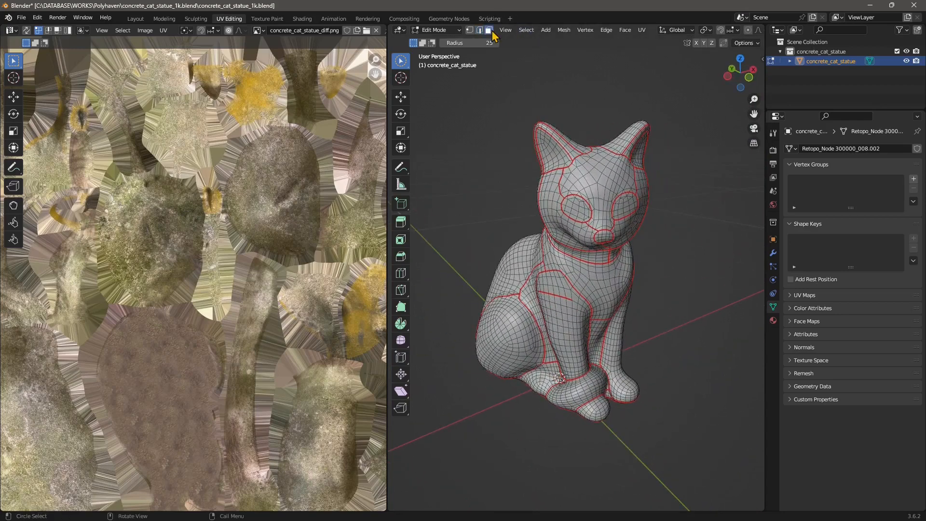
# Select all of the cat mesh and frame its full UV layout over the texture square
pyautogui.click(526, 30)
pyautogui.click(530, 45)
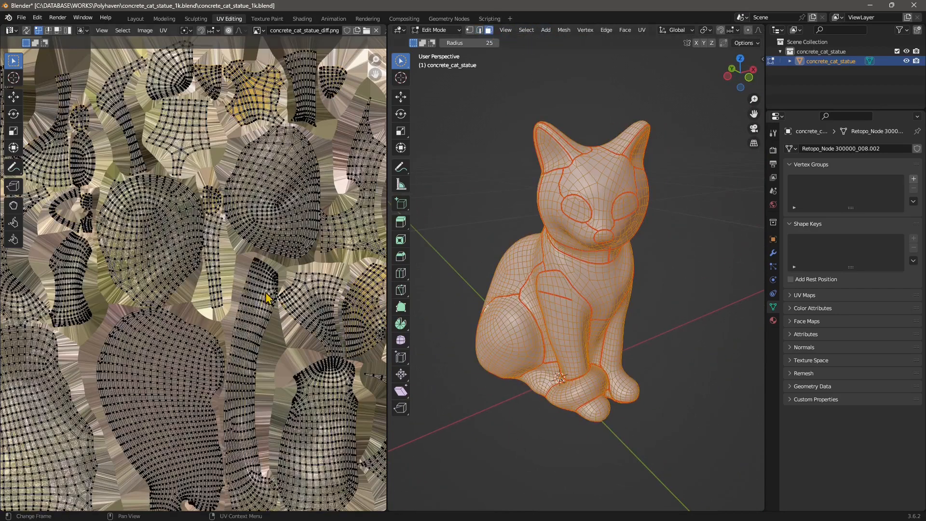
pyautogui.scroll(-3, 266, 294)
pyautogui.scroll(2, 94, 195)
pyautogui.keyDown('shift'); pyautogui.moveTo(95, 234); pyautogui.dragTo(120, 232, button='middle'); pyautogui.keyUp('shift')
pyautogui.scroll(-1, 120, 231)
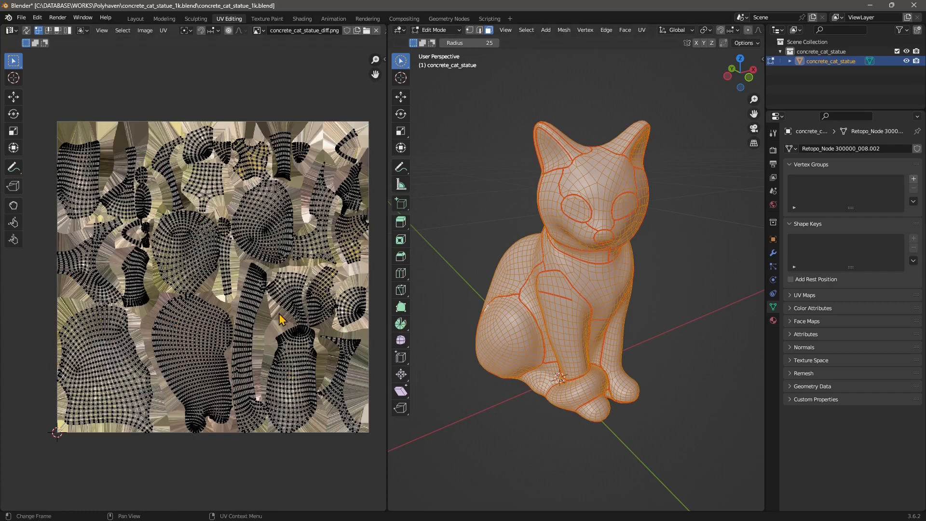
pyautogui.click(21, 18)
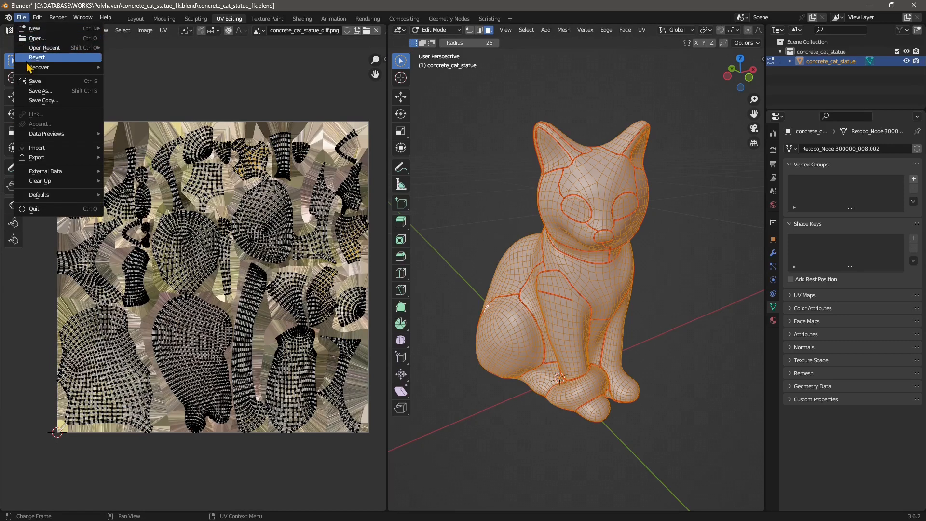
# Open food_apple_01_1k.blend without saving the cat, then switch to Texture Paint
pyautogui.moveTo(44, 48)
pyautogui.click(146, 58)
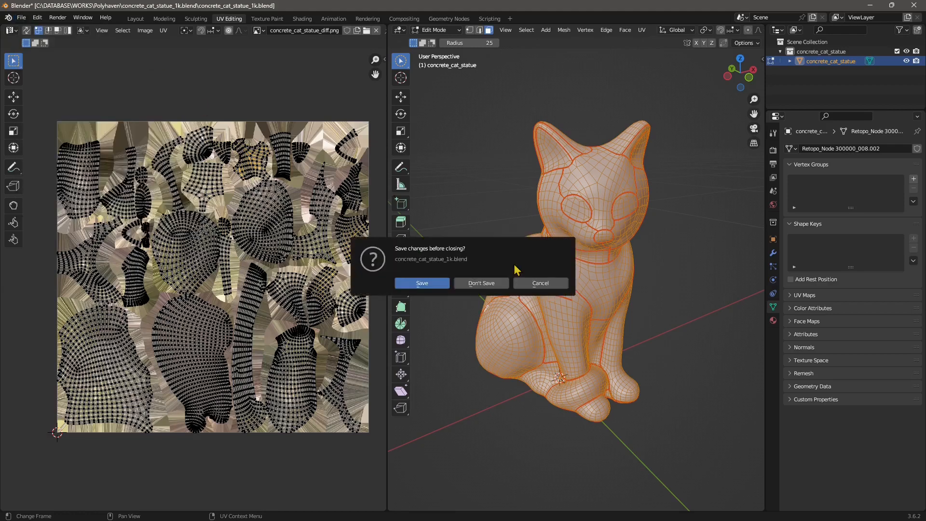
pyautogui.click(482, 282)
pyautogui.moveTo(418, 194); pyautogui.dragTo(383, 204, button='middle')
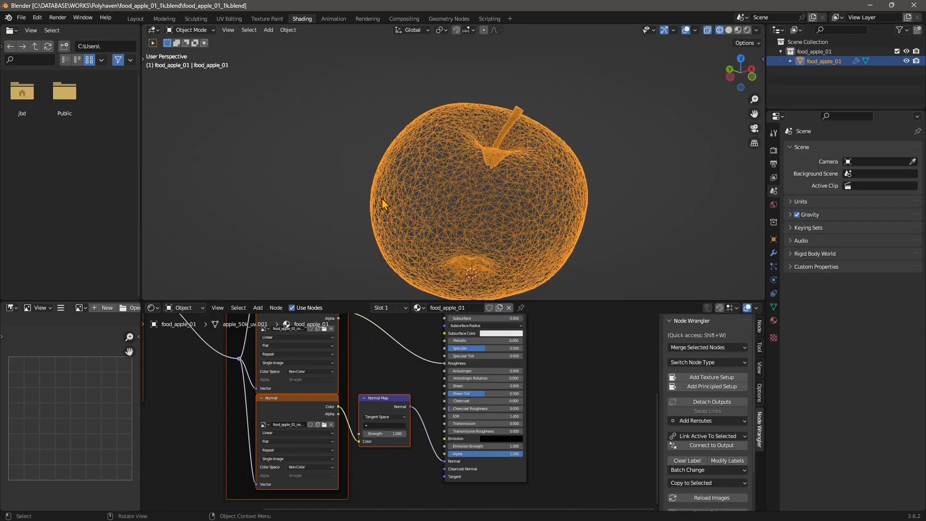
pyautogui.click(269, 19)
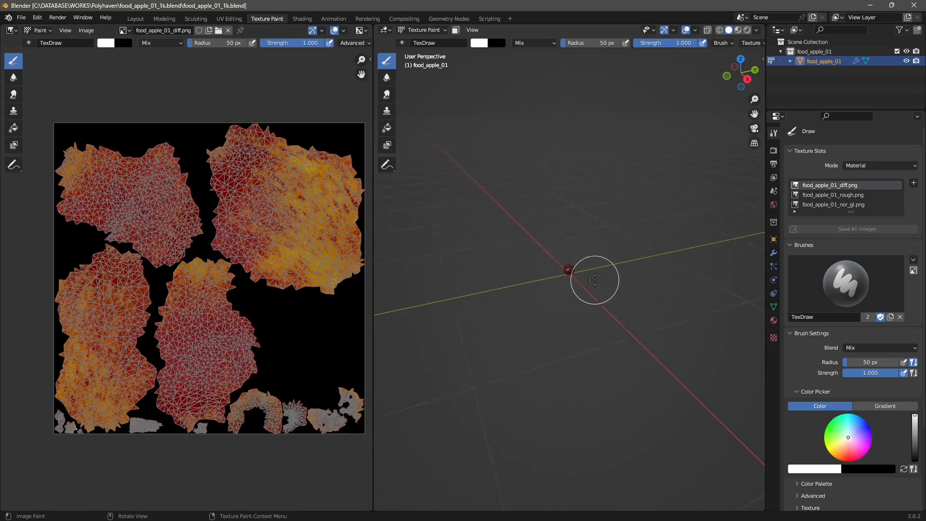
pyautogui.scroll(5, 574, 266)
pyautogui.scroll(10, 574, 267)
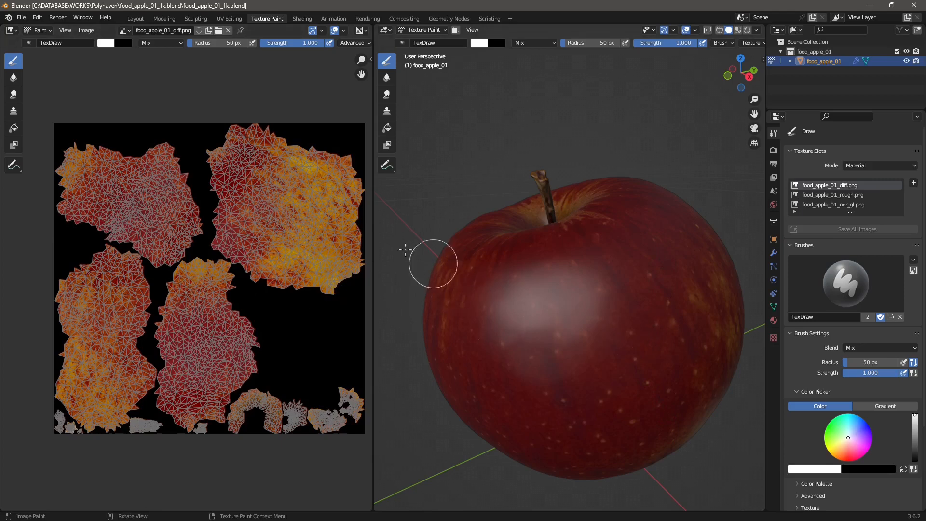
# Switch to UV Editing and frame all of the apple's UV islands with Home
pyautogui.click(227, 19)
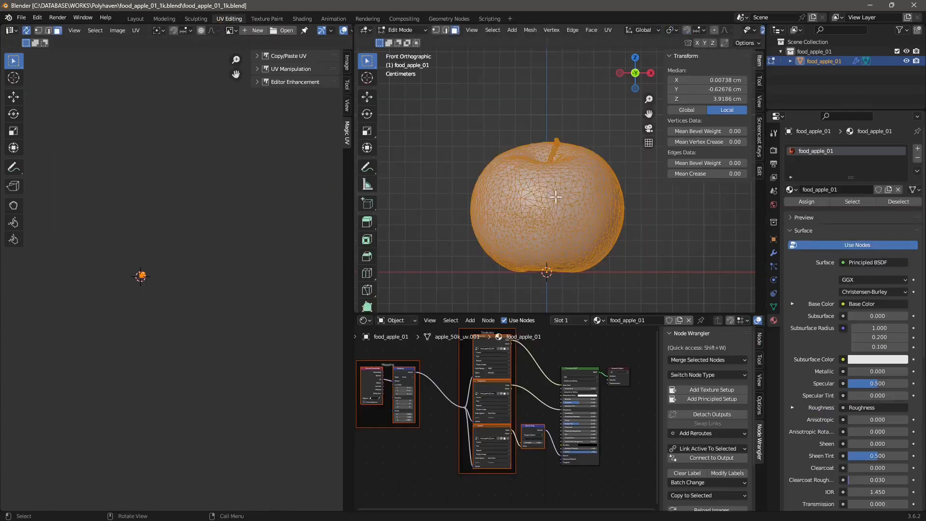
pyautogui.moveTo(555, 197); pyautogui.dragTo(566, 219, button='middle')
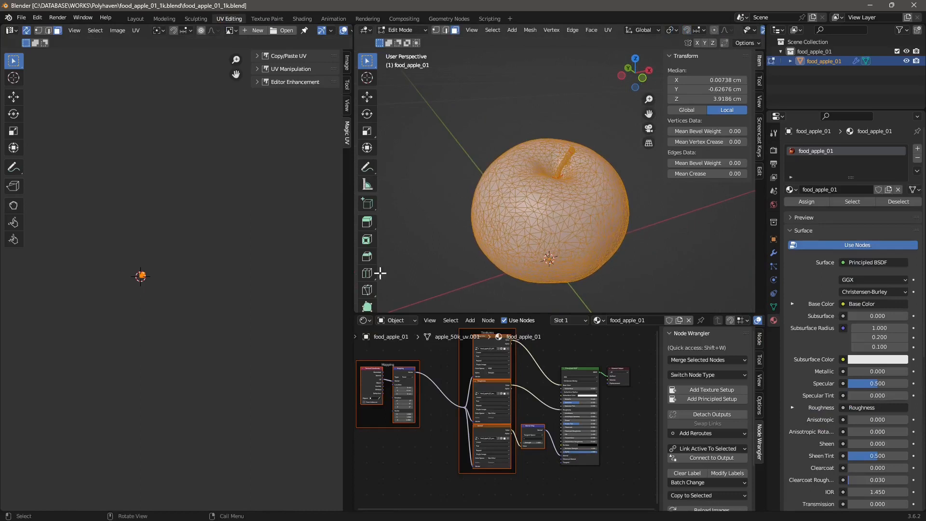
pyautogui.scroll(5, 162, 292)
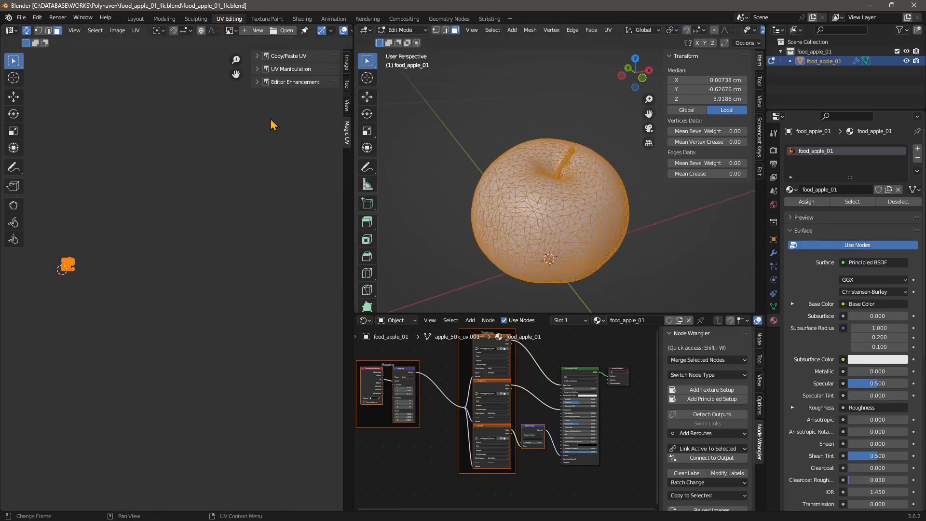
pyautogui.scroll(4, 121, 291)
pyautogui.keyDown('shift'); pyautogui.moveTo(46, 314); pyautogui.dragTo(130, 260, button='middle'); pyautogui.keyUp('shift')
pyautogui.scroll(8, 131, 261)
pyautogui.keyDown('shift'); pyautogui.moveTo(227, 252); pyautogui.dragTo(290, 240, button='middle'); pyautogui.keyUp('shift')
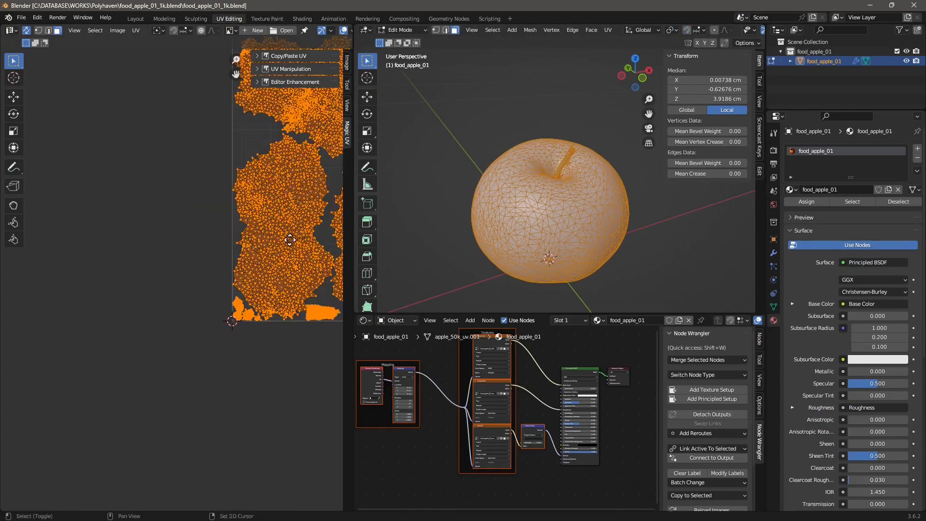
pyautogui.press('Home')
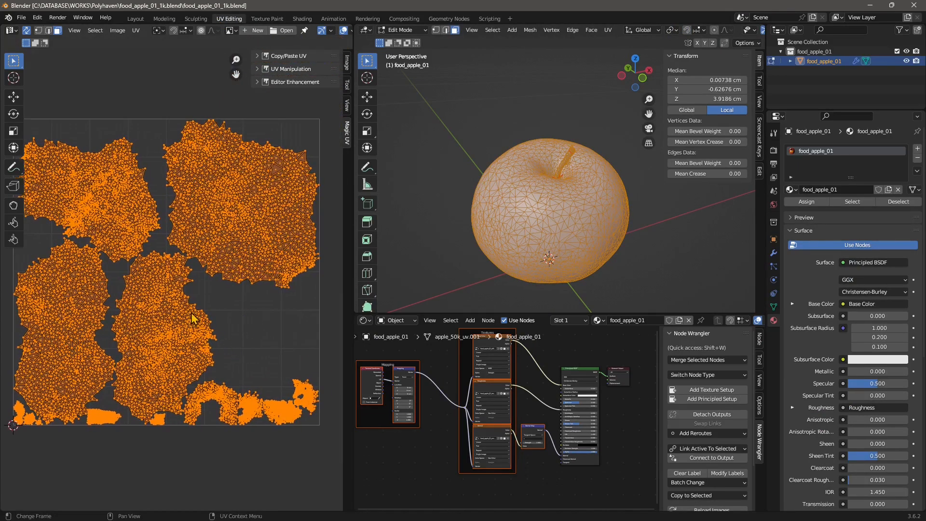
pyautogui.scroll(2, 191, 313)
pyautogui.scroll(-1, 185, 356)
pyautogui.moveTo(541, 258); pyautogui.dragTo(510, 194, button='middle')
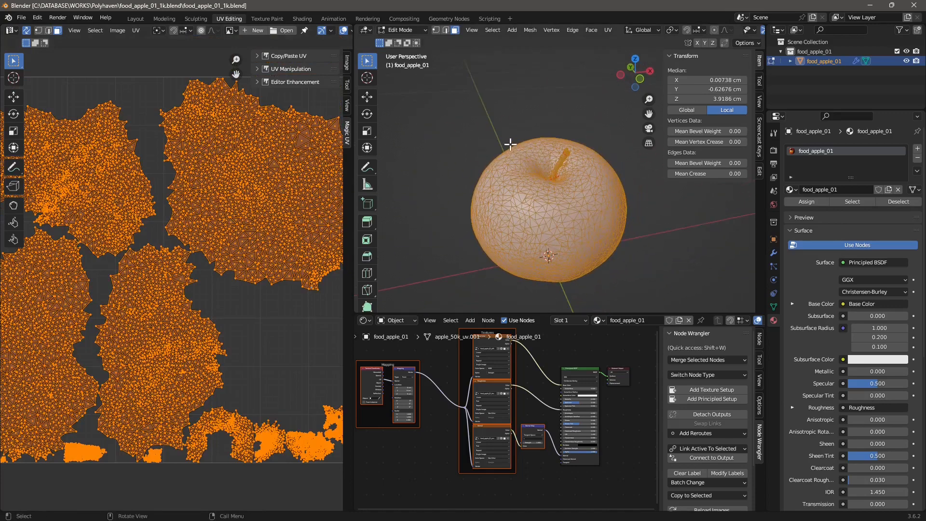
# Deselect all faces and orbit until the apple's stem stands upright
pyautogui.click(505, 125)
pyautogui.scroll(8, 532, 187)
pyautogui.moveTo(524, 200); pyautogui.dragTo(452, 212, button='middle')
pyautogui.scroll(-3, 455, 205)
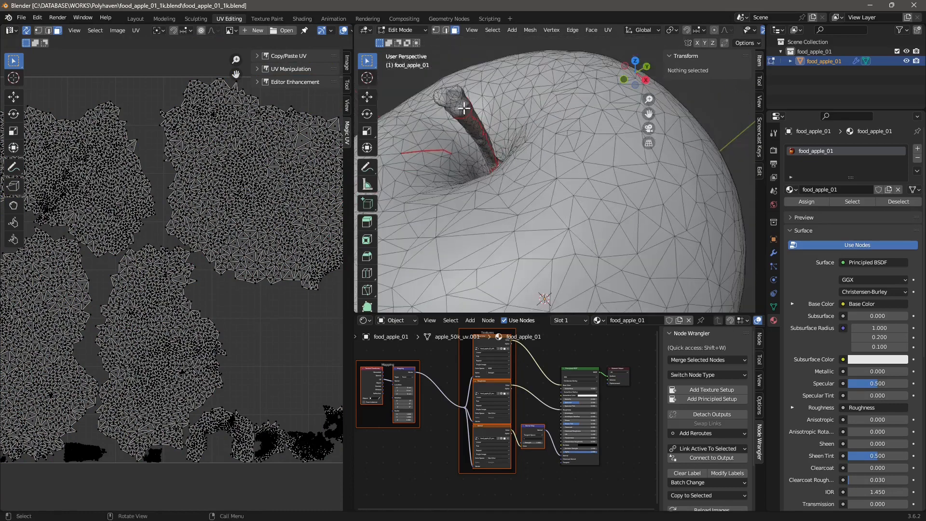
pyautogui.moveTo(472, 169); pyautogui.dragTo(490, 164, button='middle')
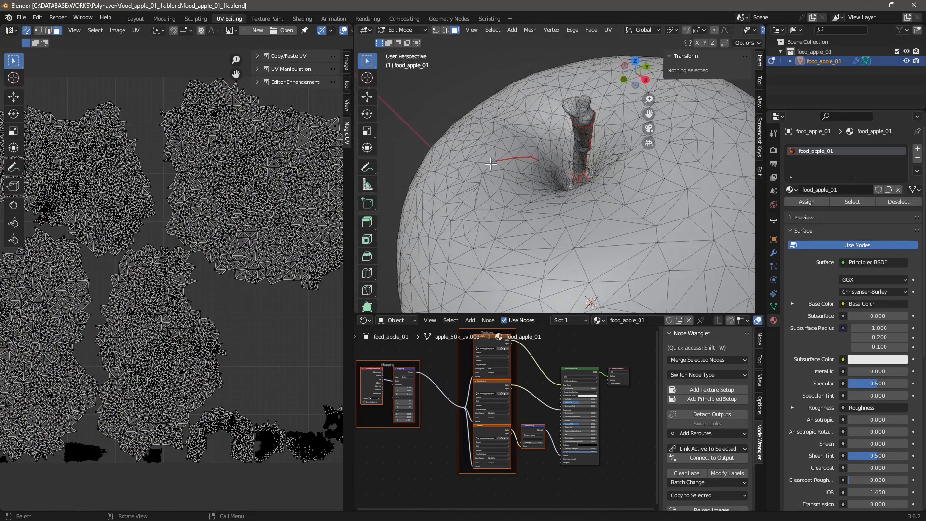
pyautogui.scroll(5, 520, 163)
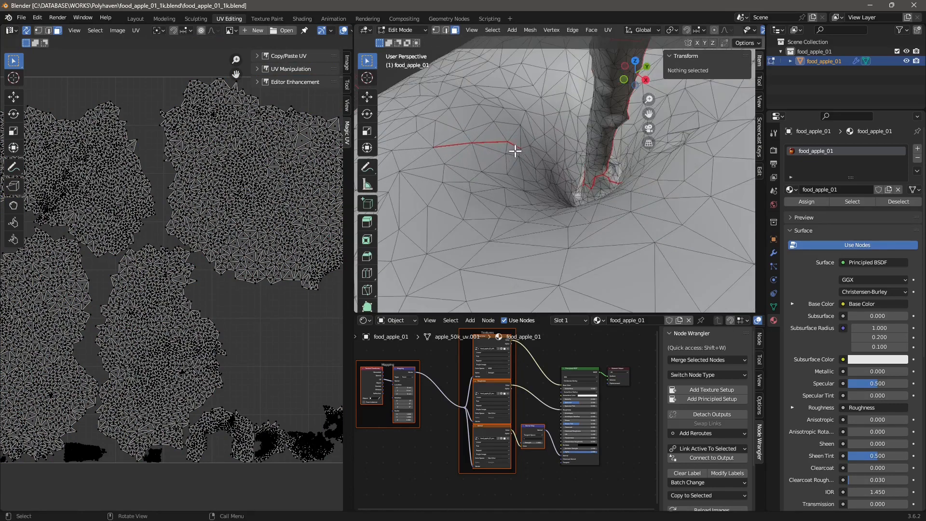
# In Edge select mode, select an edge path running down the apple's side from the stem
pyautogui.click(444, 30)
pyautogui.click(455, 173)
pyautogui.scroll(-2, 477, 193)
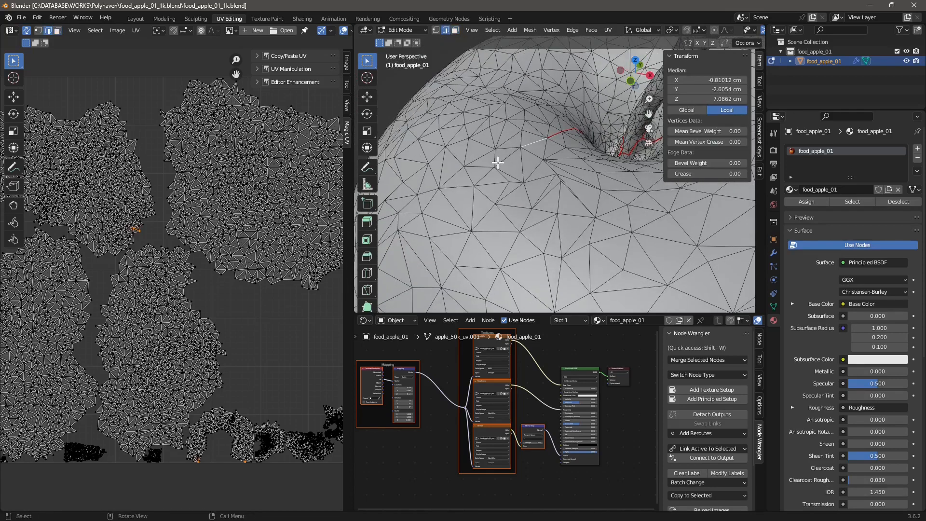
pyautogui.keyDown('shift'); pyautogui.click(475, 204); pyautogui.keyUp('shift')
pyautogui.scroll(-1, 480, 187)
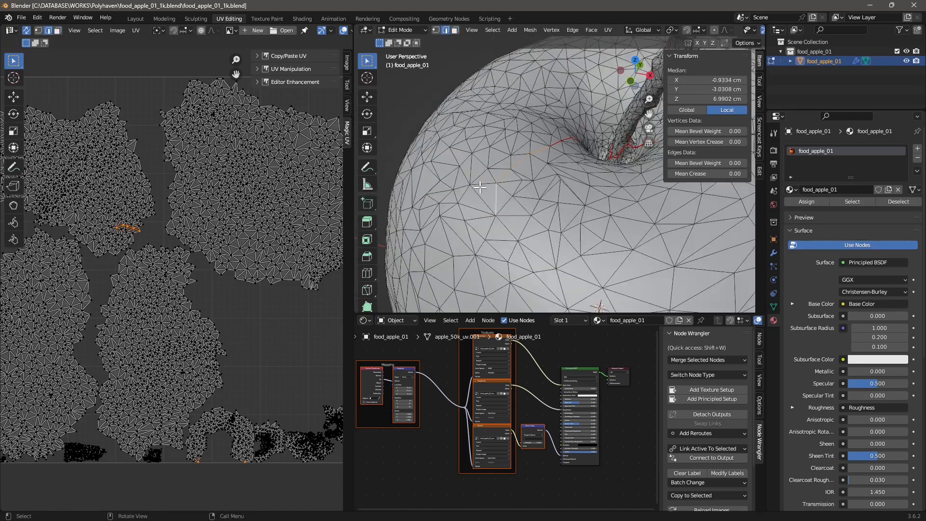
pyautogui.keyDown('shift'); pyautogui.moveTo(490, 226); pyautogui.dragTo(495, 212, button='middle'); pyautogui.keyUp('shift')
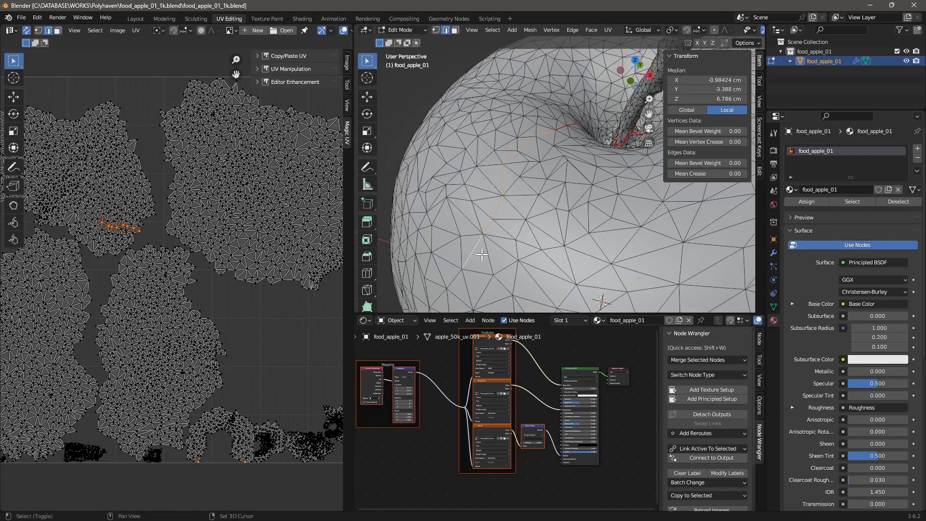
pyautogui.moveTo(481, 255); pyautogui.dragTo(499, 190, button='middle')
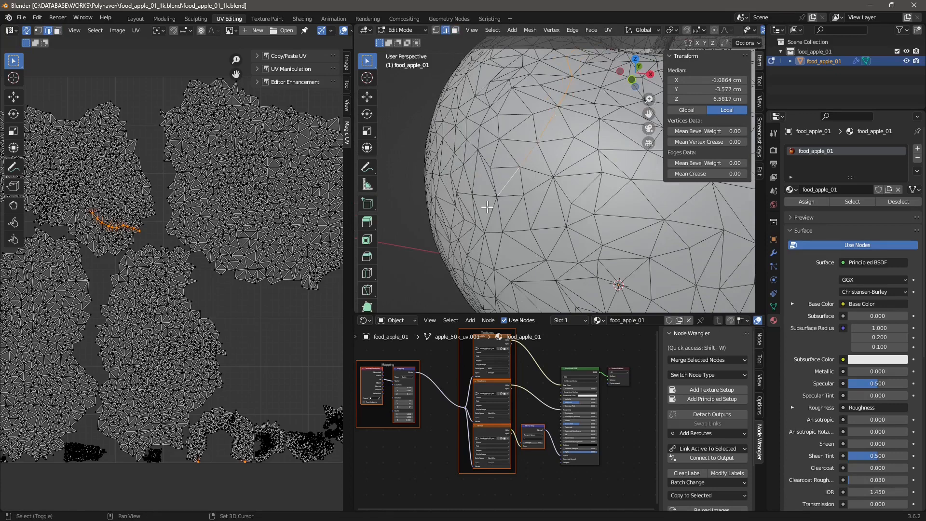
pyautogui.moveTo(447, 240); pyautogui.dragTo(561, 213, button='middle')
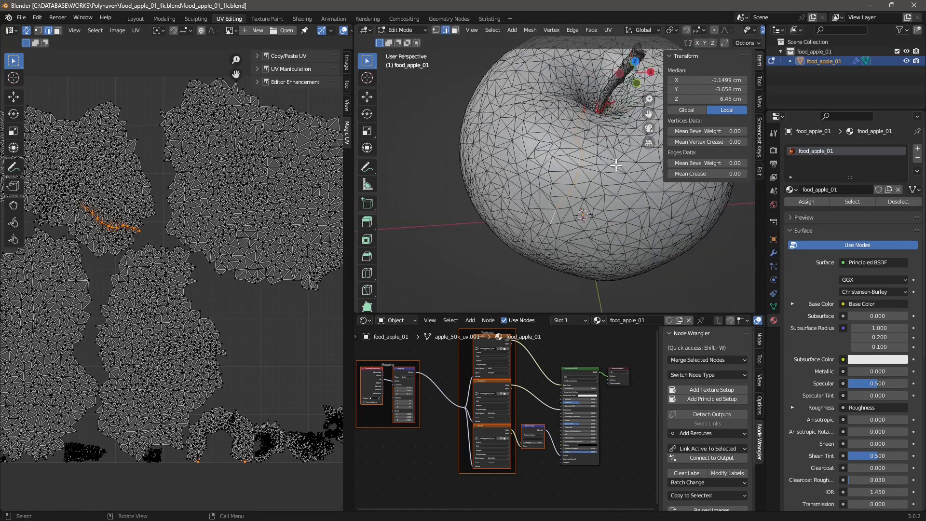
pyautogui.moveTo(616, 165); pyautogui.dragTo(565, 160, button='middle')
# Mark the selected edge path as a seam, then clear the selection
pyautogui.rightClick(564, 159)
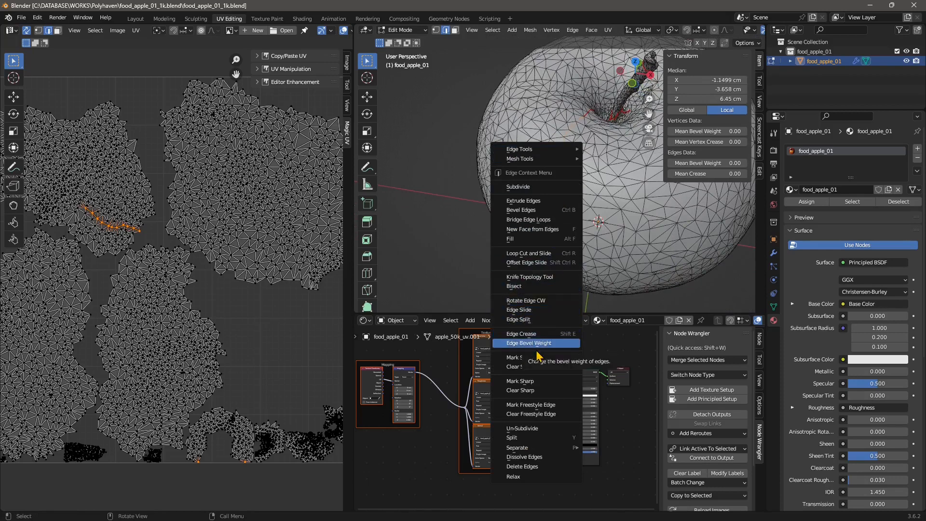
pyautogui.click(519, 357)
pyautogui.moveTo(534, 165); pyautogui.dragTo(555, 168, button='middle')
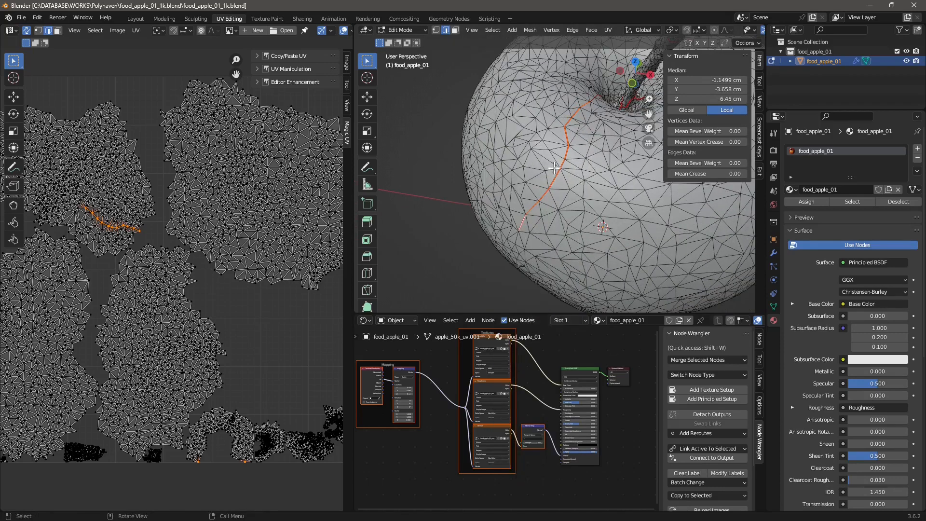
pyautogui.click(449, 163)
pyautogui.scroll(-3, 615, 206)
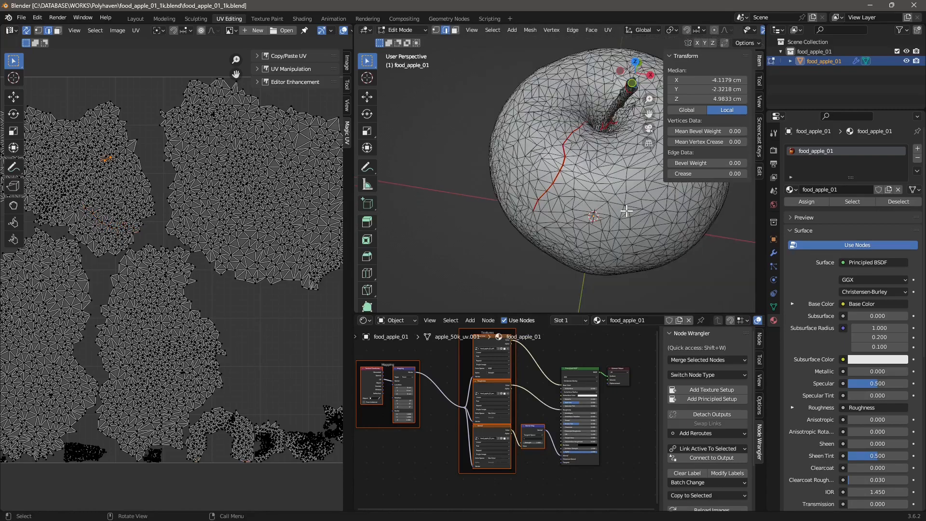
pyautogui.moveTo(627, 210); pyautogui.dragTo(584, 203, button='middle')
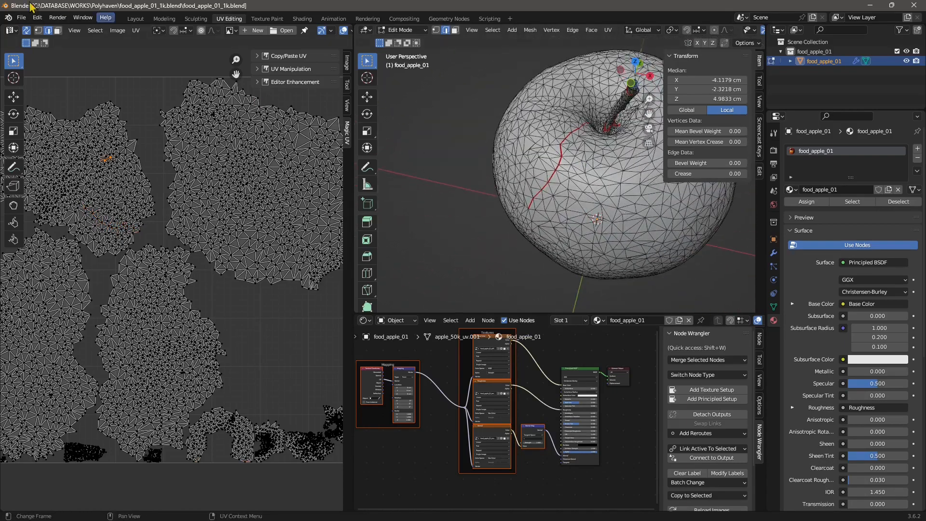
# Load a fresh default scene with Cube, Camera and Light, discarding the apple changes
pyautogui.click(21, 17)
pyautogui.moveTo(58, 34)
pyautogui.click(145, 31)
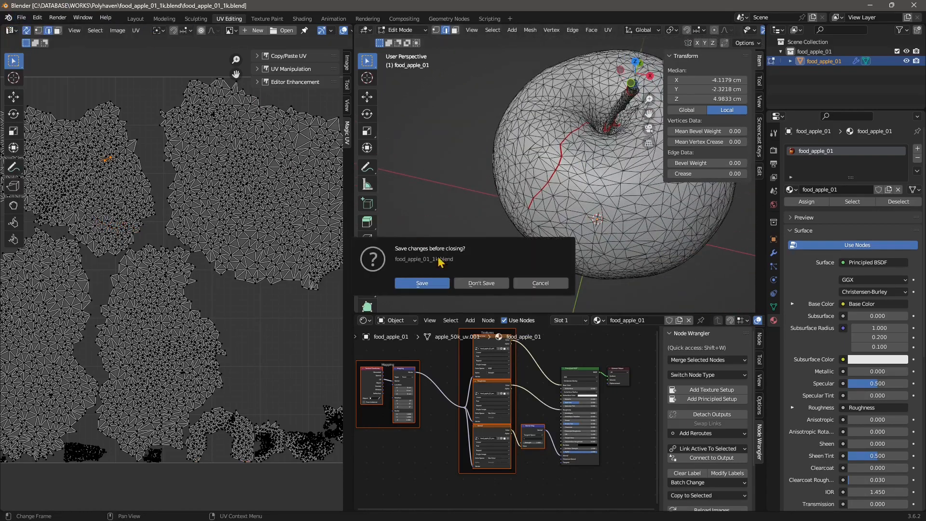
pyautogui.click(473, 283)
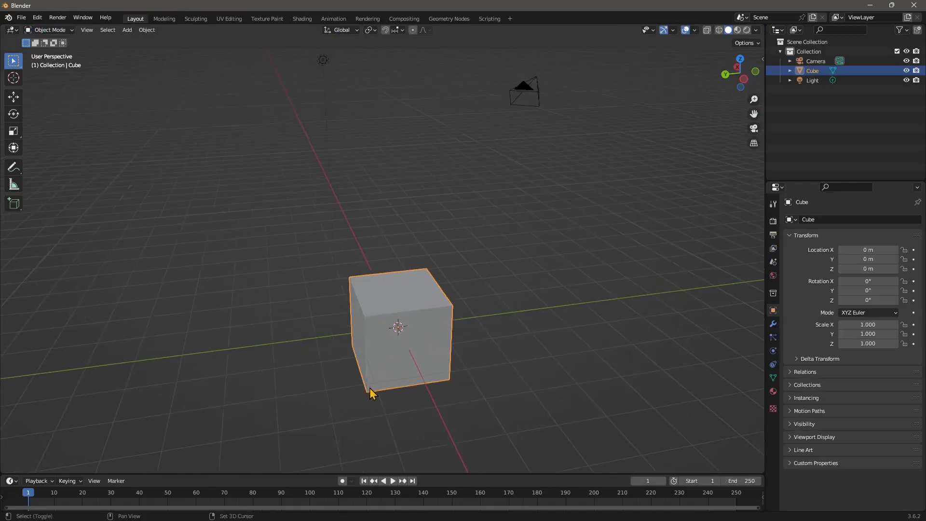
pyautogui.moveTo(372, 393); pyautogui.dragTo(431, 248, button='middle')
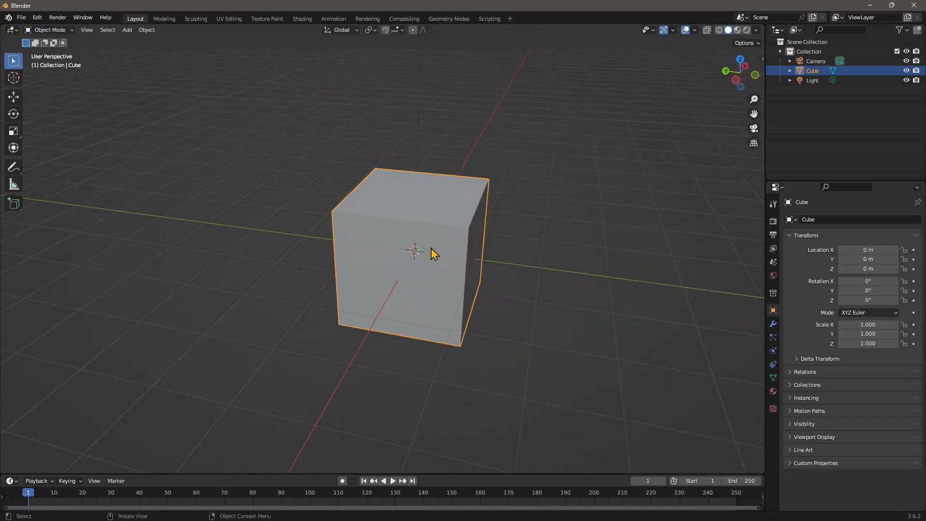
pyautogui.click(63, 33)
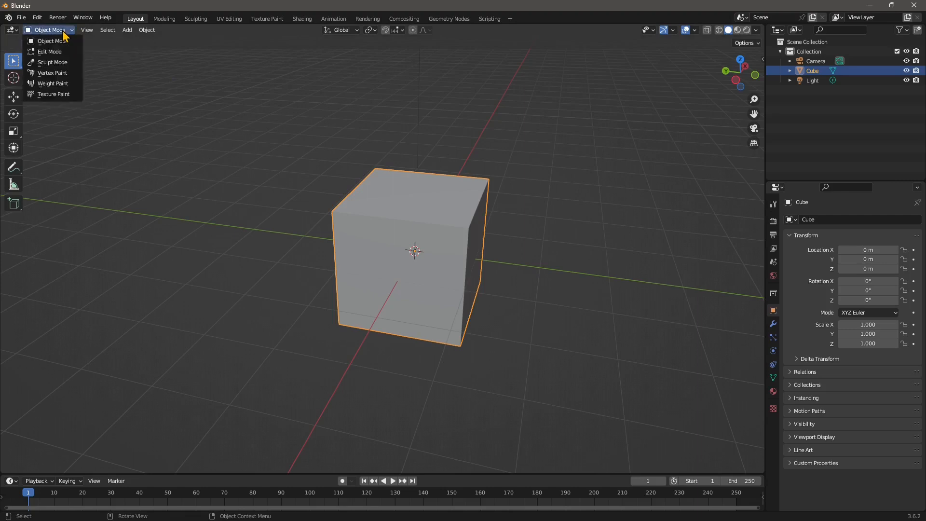
# Put the default cube in Sculpt Mode and remesh it at 0.1 m voxel size
pyautogui.click(50, 63)
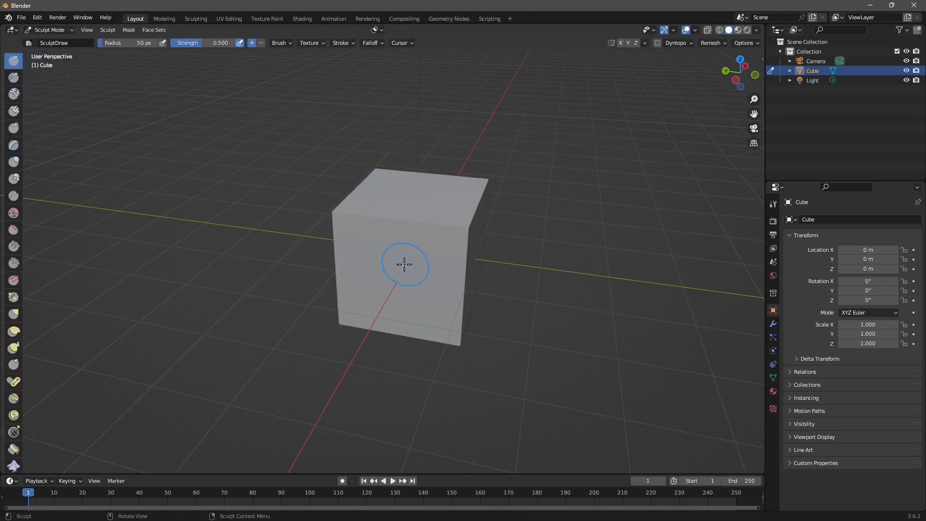
pyautogui.moveTo(407, 232); pyautogui.dragTo(380, 173, button='middle')
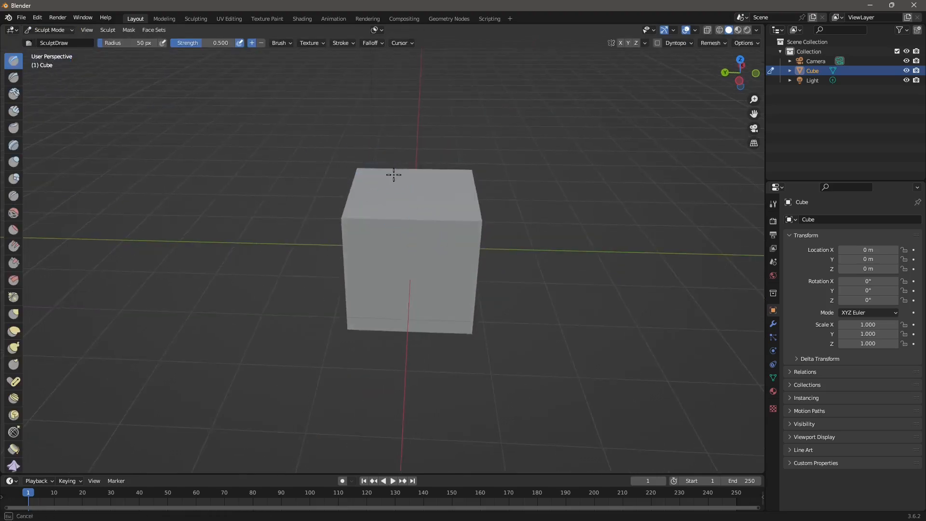
pyautogui.moveTo(449, 180)
pyautogui.mouseDown(button='middle')
pyautogui.moveTo(463, 212)
pyautogui.moveTo(443, 238)
pyautogui.mouseUp(button='middle')
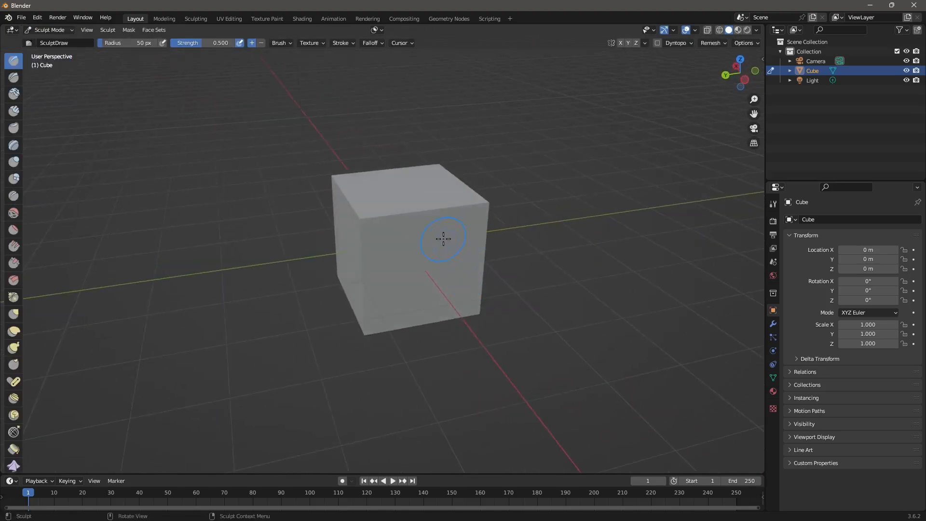
pyautogui.click(712, 44)
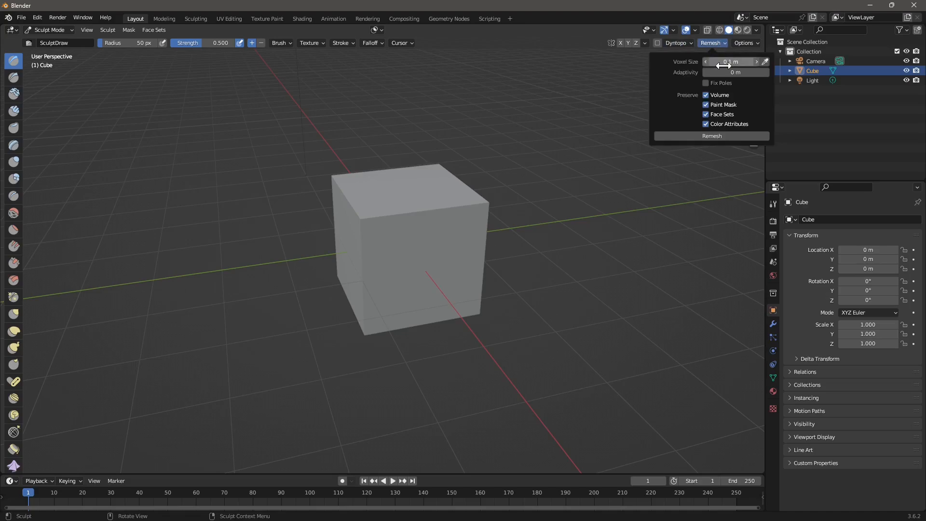
pyautogui.click(721, 138)
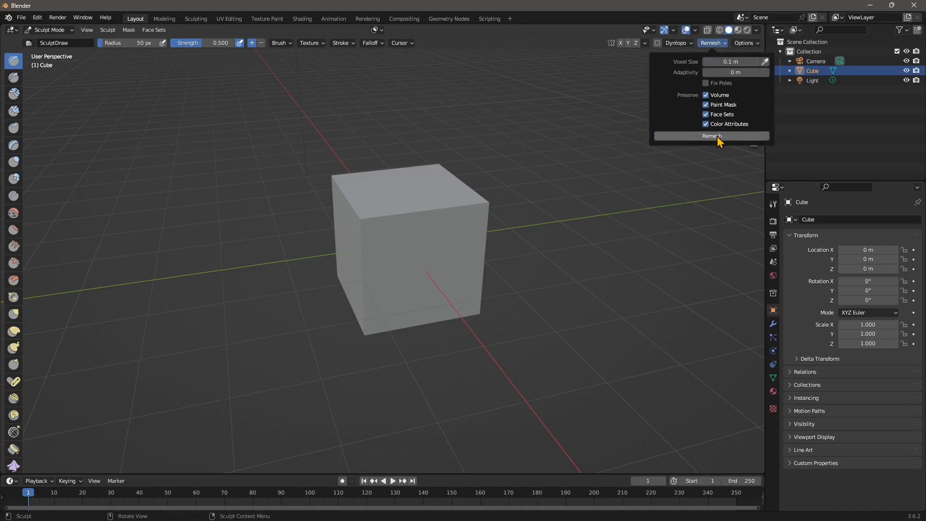
# Check the remeshed cube's density in wireframe, then return to solid shading and reopen Remesh settings
pyautogui.click(720, 31)
pyautogui.scroll(3, 451, 239)
pyautogui.moveTo(457, 284)
pyautogui.mouseDown(button='middle')
pyautogui.moveTo(451, 237)
pyautogui.moveTo(441, 284)
pyautogui.mouseUp(button='middle')
pyautogui.click(728, 30)
pyautogui.scroll(-2, 392, 252)
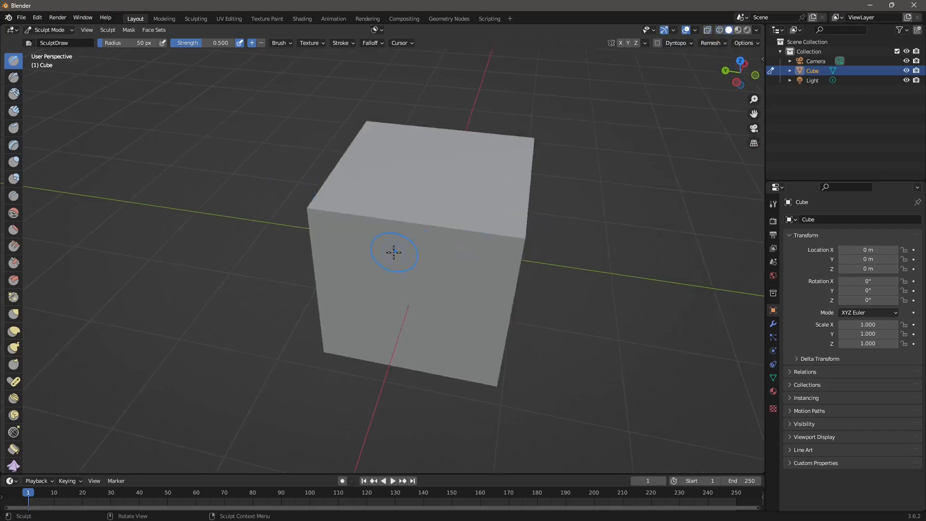
pyautogui.moveTo(392, 252); pyautogui.dragTo(427, 247, button='middle')
pyautogui.scroll(-2, 426, 246)
pyautogui.click(710, 43)
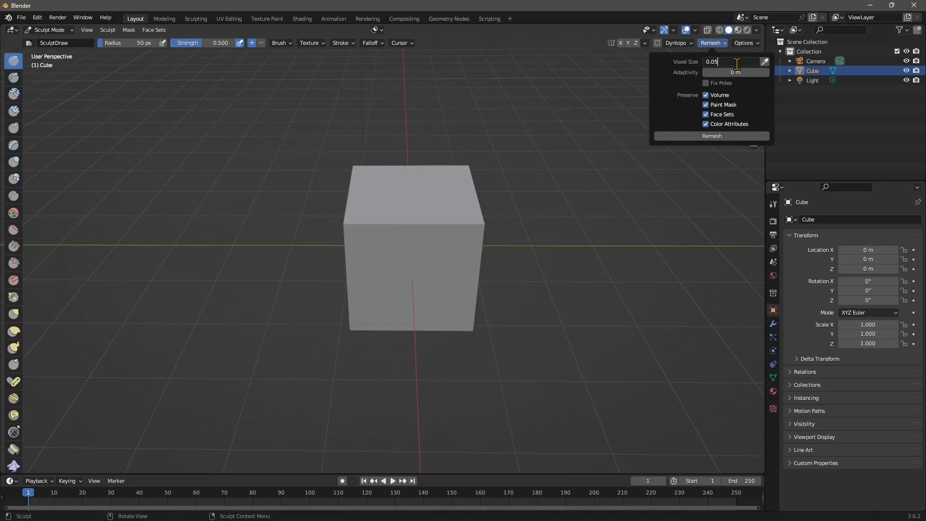
# Remesh at 0.05 voxel size and inspect the denser mesh see-through before returning to solid shading
pyautogui.click(709, 139)
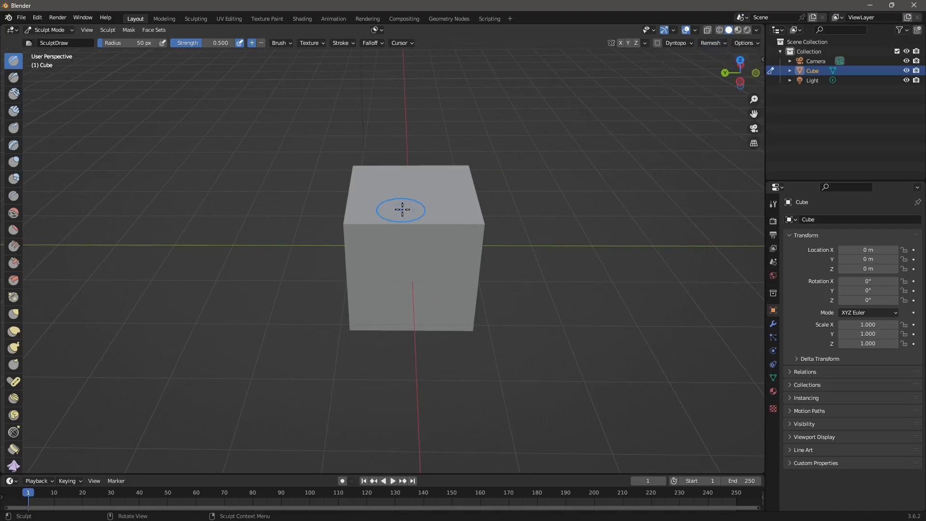
pyautogui.click(707, 32)
pyautogui.scroll(5, 430, 232)
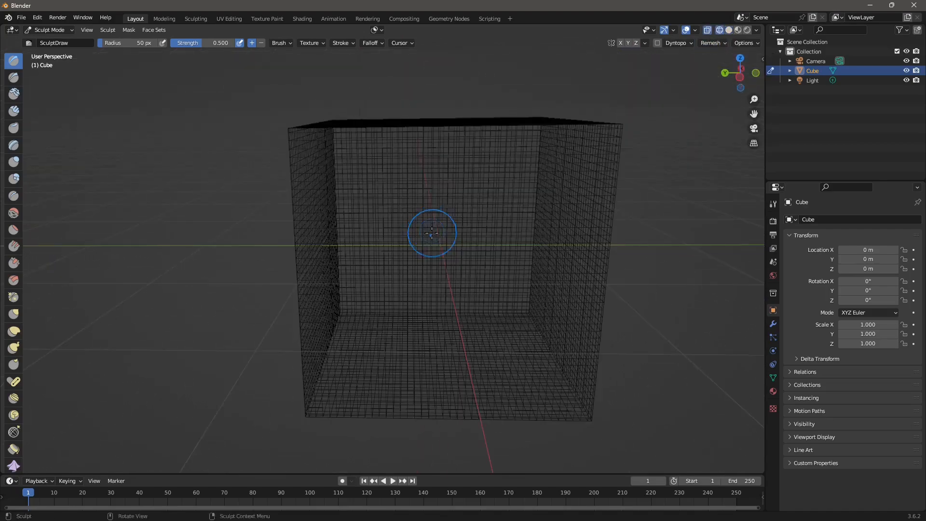
pyautogui.moveTo(430, 231)
pyautogui.mouseDown(button='middle')
pyautogui.moveTo(340, 218)
pyautogui.moveTo(388, 279)
pyautogui.moveTo(405, 258)
pyautogui.mouseUp(button='middle')
pyautogui.scroll(-2, 405, 258)
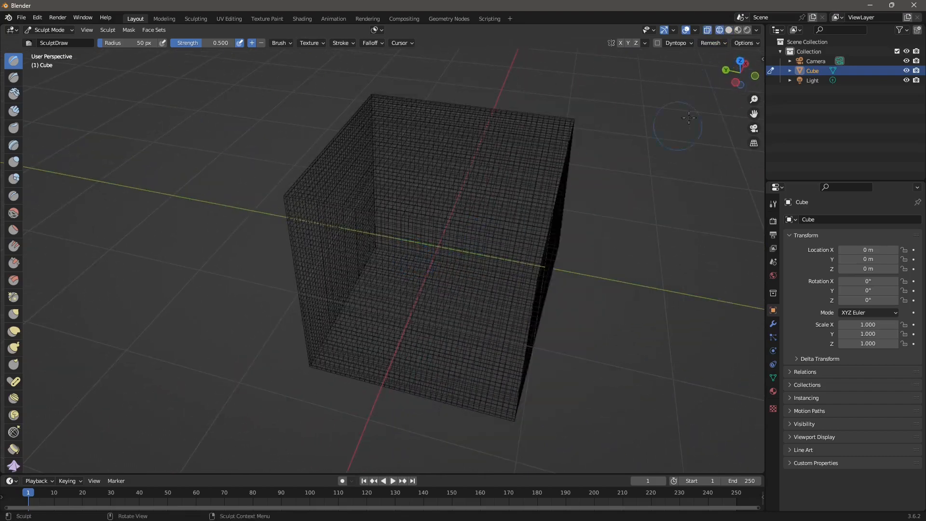
pyautogui.click(728, 31)
pyautogui.scroll(-2, 466, 204)
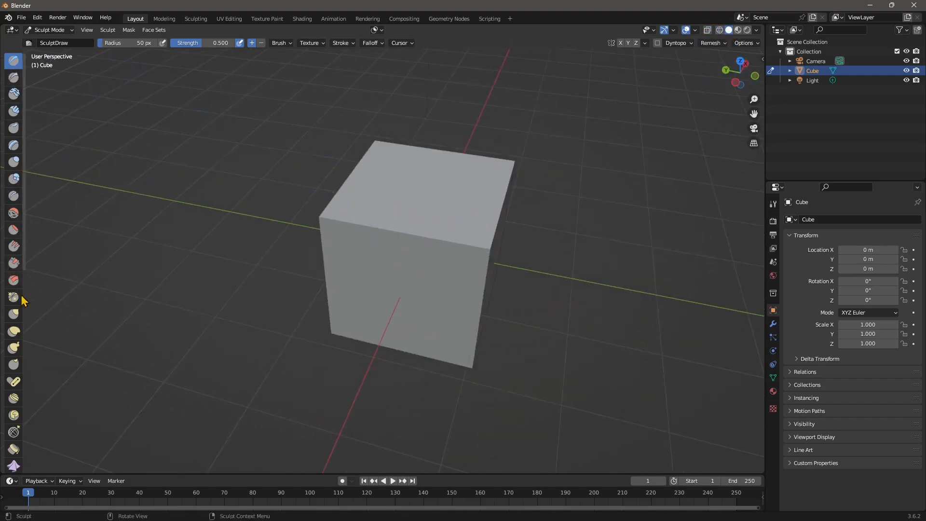
# Turn the cube to face front and enable Z mirror symmetry
pyautogui.moveTo(396, 208)
pyautogui.mouseDown(button='middle')
pyautogui.moveTo(423, 206)
pyautogui.moveTo(449, 239)
pyautogui.moveTo(612, 53)
pyautogui.mouseUp(button='middle')
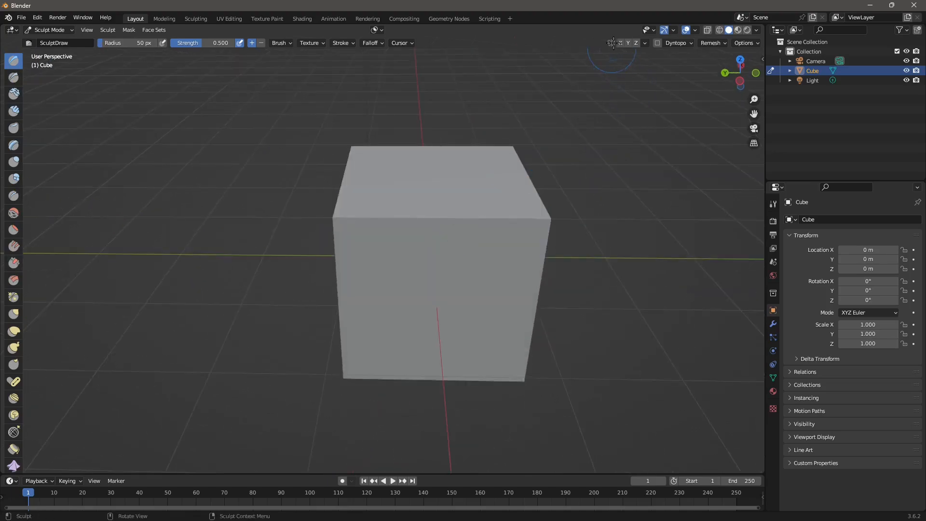
pyautogui.click(635, 44)
pyautogui.moveTo(422, 234); pyautogui.dragTo(563, 126, button='middle')
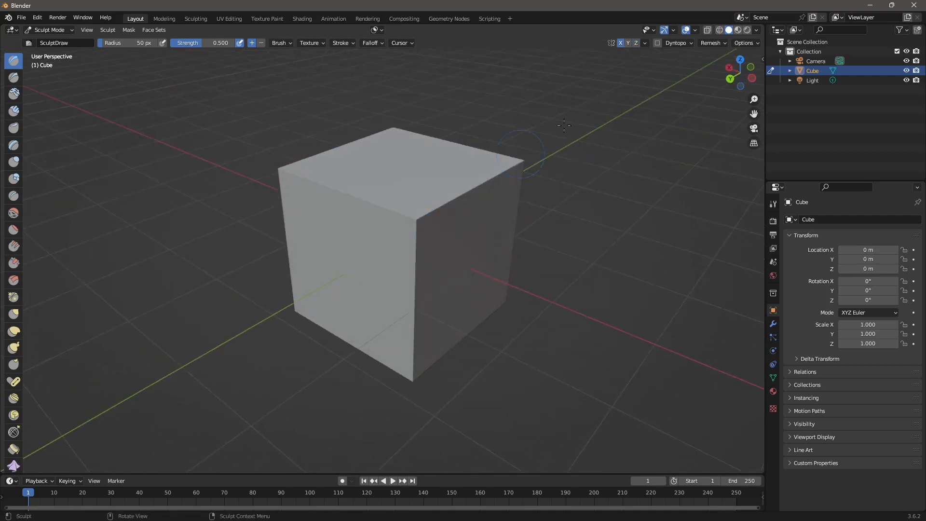
# Turn off X mirror symmetry, pick the Grab brush, and try a corner pull, then undo it
pyautogui.click(618, 45)
pyautogui.moveTo(502, 183); pyautogui.dragTo(425, 199, button='middle')
pyautogui.scroll(-2, 423, 198)
pyautogui.moveTo(378, 277); pyautogui.dragTo(406, 273, button='middle')
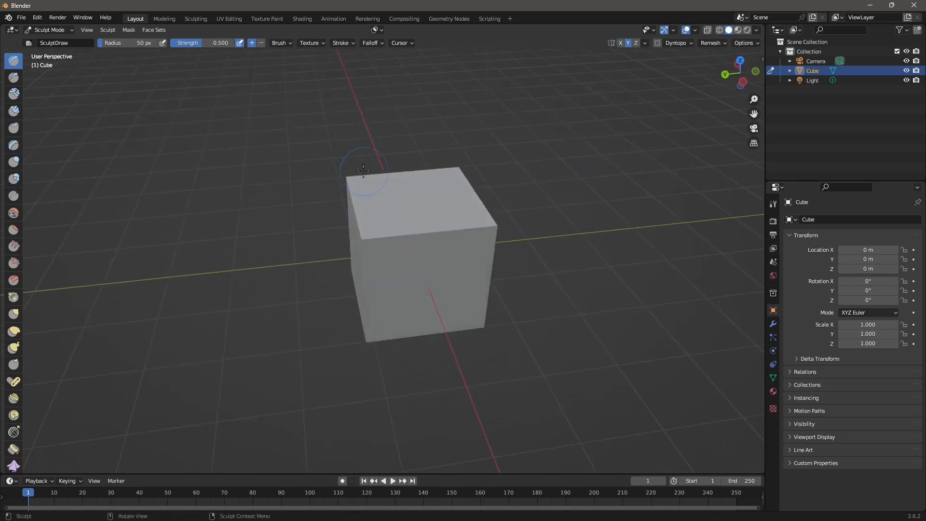
pyautogui.click(14, 314)
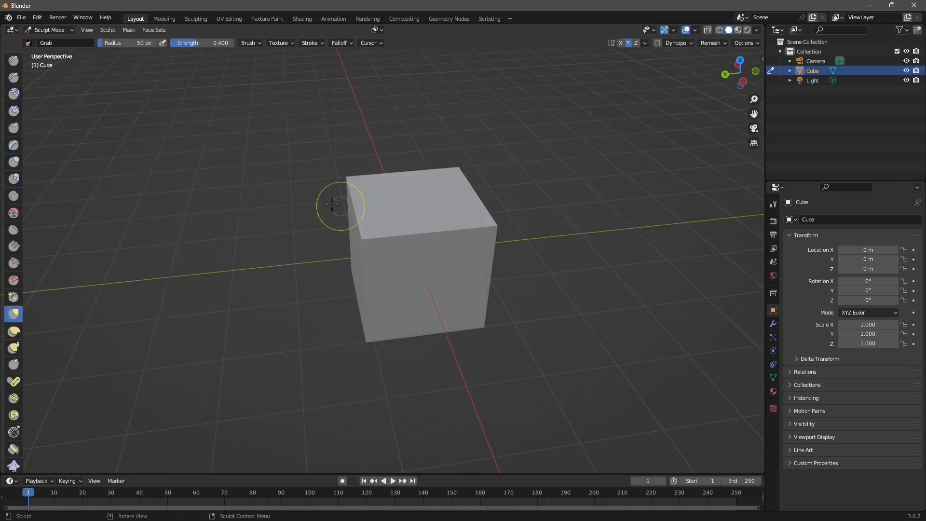
pyautogui.moveTo(374, 259)
pyautogui.mouseDown(button='middle')
pyautogui.moveTo(415, 320)
pyautogui.moveTo(420, 218)
pyautogui.mouseUp(button='middle')
pyautogui.moveTo(497, 290); pyautogui.dragTo(449, 280, button='middle')
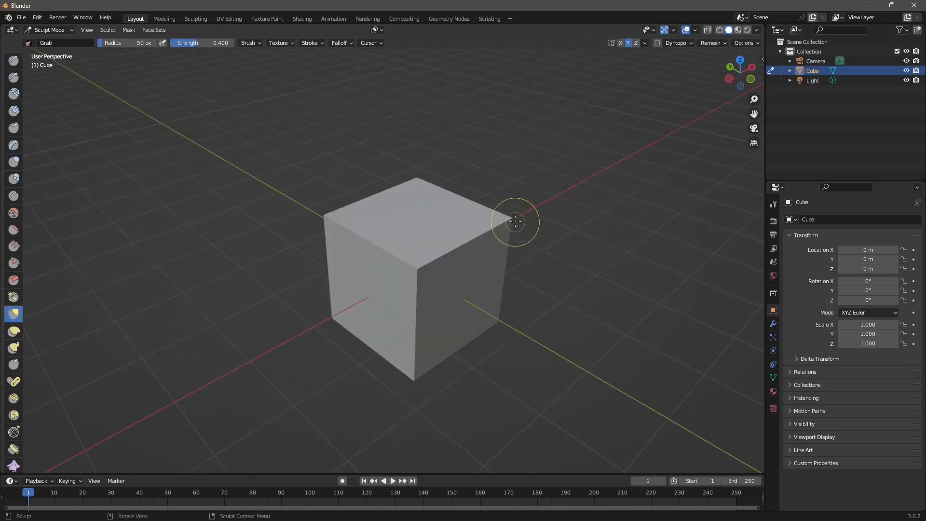
pyautogui.moveTo(506, 220); pyautogui.dragTo(516, 209)
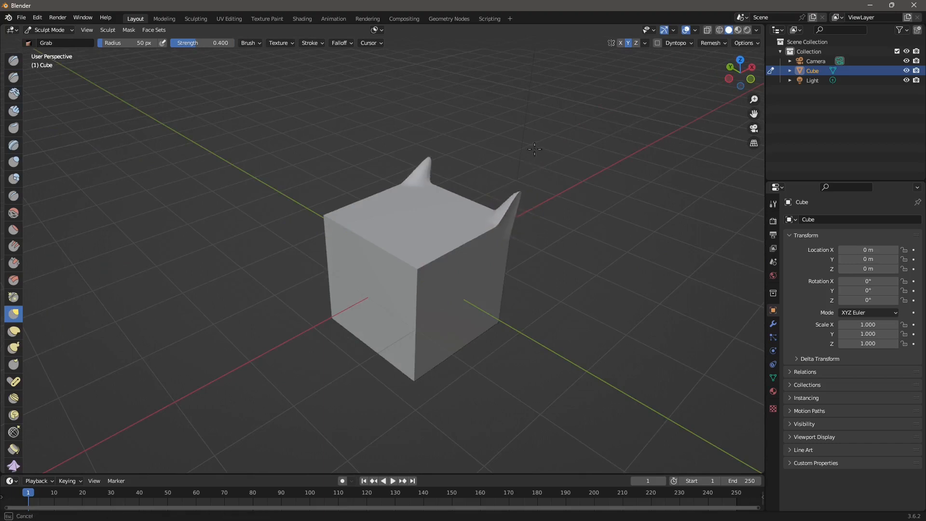
pyautogui.hotkey('ctrl', 'z')
pyautogui.hotkey('ctrl', 'z')
# Enlarge the Grab brush to 159 px and pull the top up into a tall rounded bump
pyautogui.moveTo(467, 241)
pyautogui.mouseDown(button='middle')
pyautogui.moveTo(477, 204)
pyautogui.moveTo(413, 173)
pyautogui.mouseUp(button='middle')
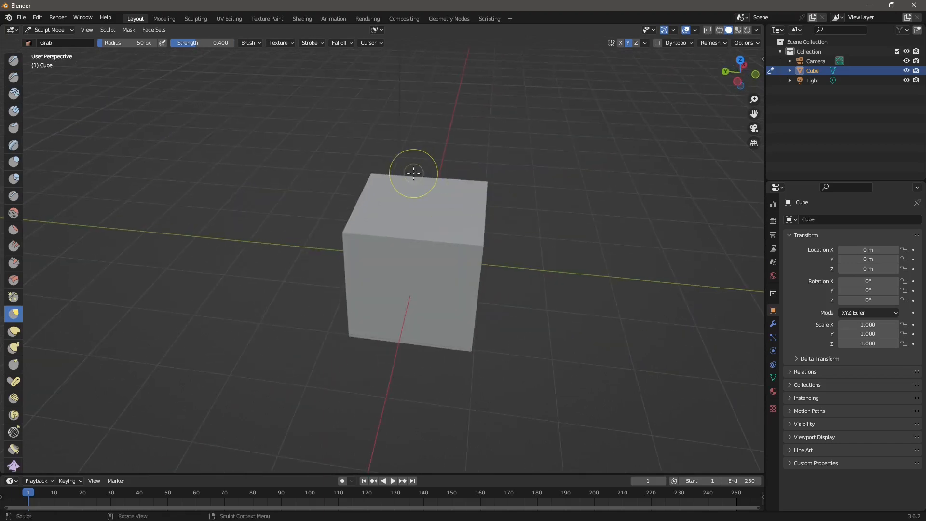
pyautogui.press('f')
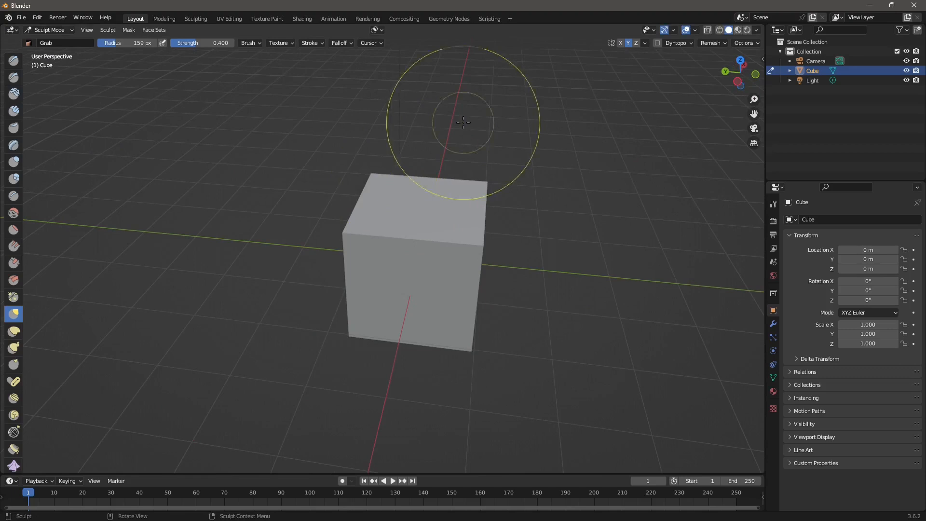
pyautogui.click(410, 173)
pyautogui.moveTo(410, 175); pyautogui.dragTo(426, 133)
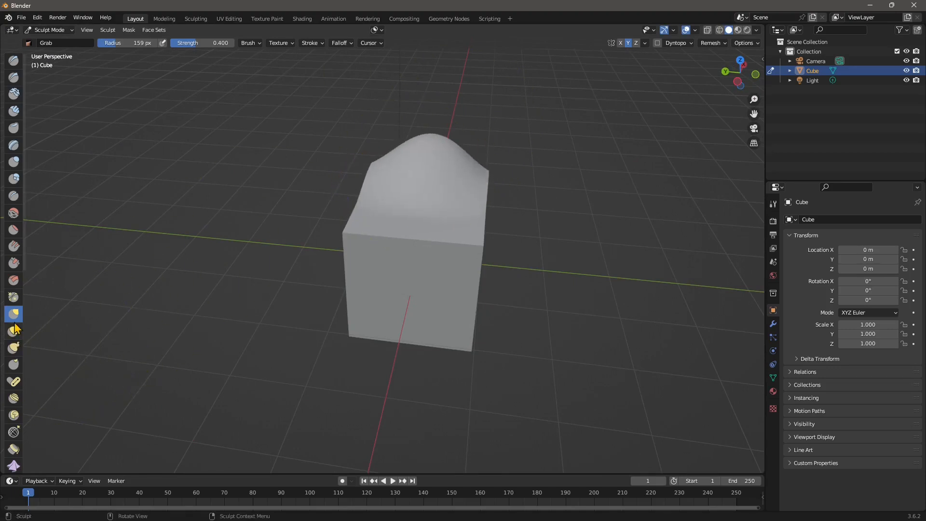
pyautogui.moveTo(378, 244); pyautogui.dragTo(395, 247, button='middle')
pyautogui.moveTo(361, 163); pyautogui.dragTo(336, 155)
pyautogui.moveTo(409, 128); pyautogui.dragTo(396, 94)
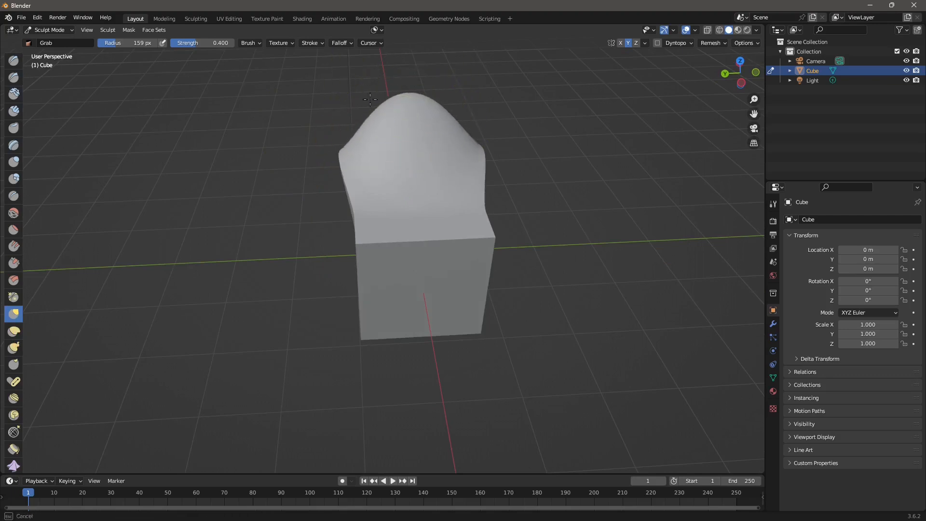
# Reshape the left face and pull the front top edge down into an overhang
pyautogui.moveTo(388, 240); pyautogui.dragTo(432, 230, button='middle')
pyautogui.moveTo(362, 222); pyautogui.dragTo(323, 225)
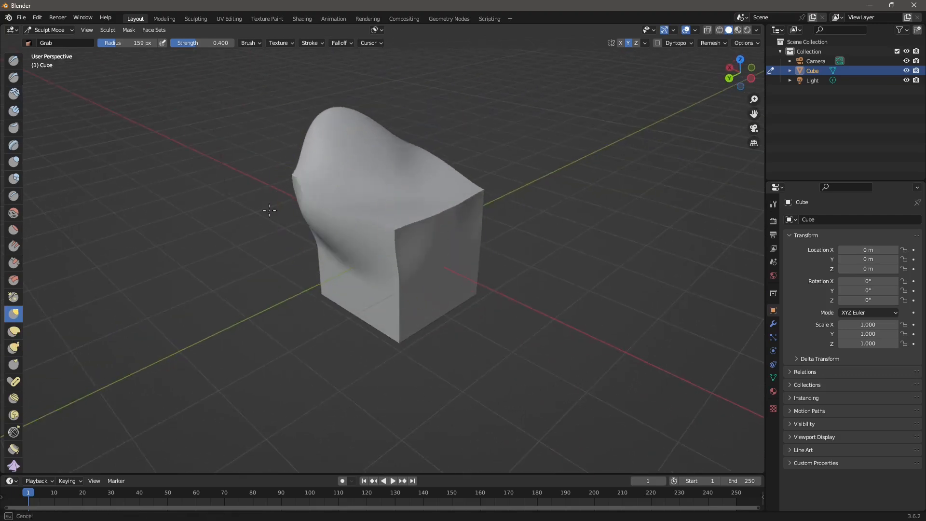
pyautogui.moveTo(376, 266); pyautogui.dragTo(356, 253)
pyautogui.moveTo(358, 255); pyautogui.dragTo(311, 259, button='middle')
pyautogui.moveTo(422, 203); pyautogui.dragTo(417, 218)
pyautogui.moveTo(418, 231)
pyautogui.mouseDown()
pyautogui.moveTo(417, 256)
pyautogui.moveTo(384, 271)
pyautogui.mouseUp()
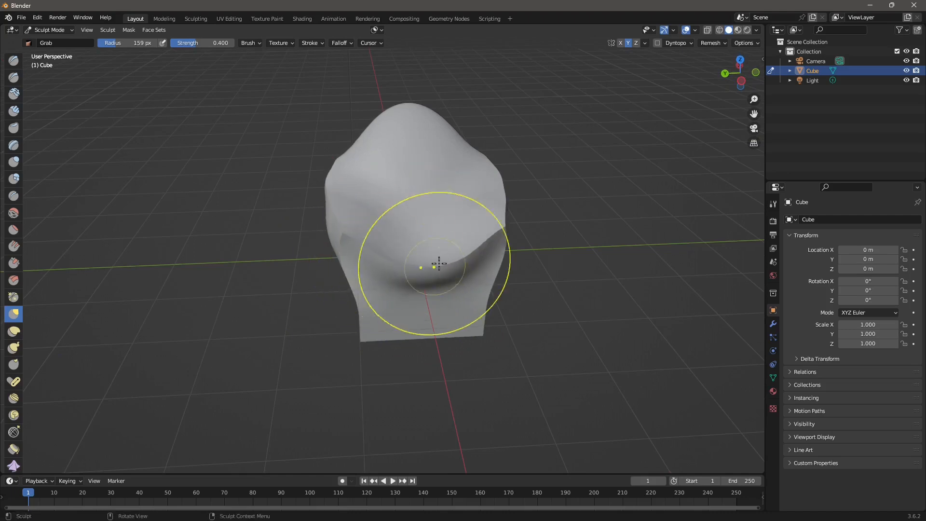
pyautogui.moveTo(437, 251); pyautogui.dragTo(441, 260)
# Pull the dent and upper-left rim outward, checking the sculpt from several angles
pyautogui.moveTo(442, 260); pyautogui.dragTo(362, 220, button='middle')
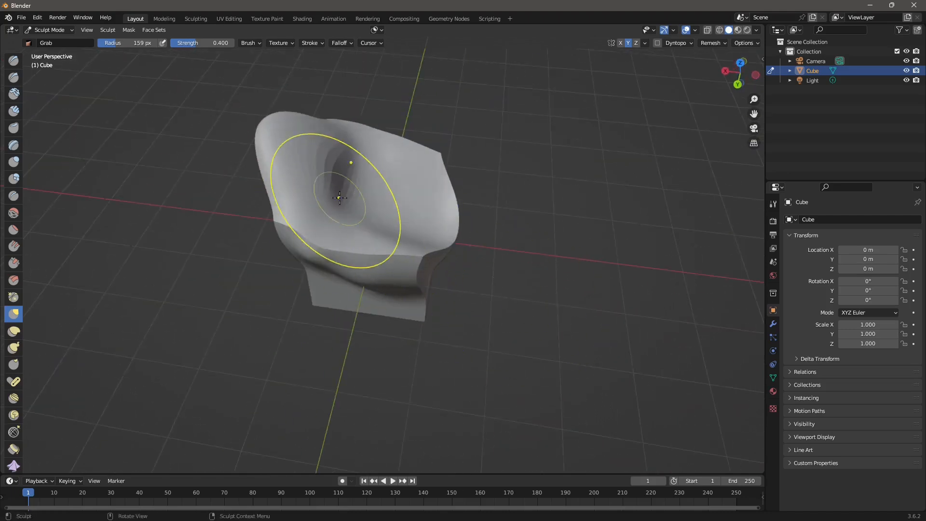
pyautogui.moveTo(339, 197)
pyautogui.mouseDown()
pyautogui.moveTo(314, 158)
pyautogui.moveTo(286, 154)
pyautogui.mouseUp()
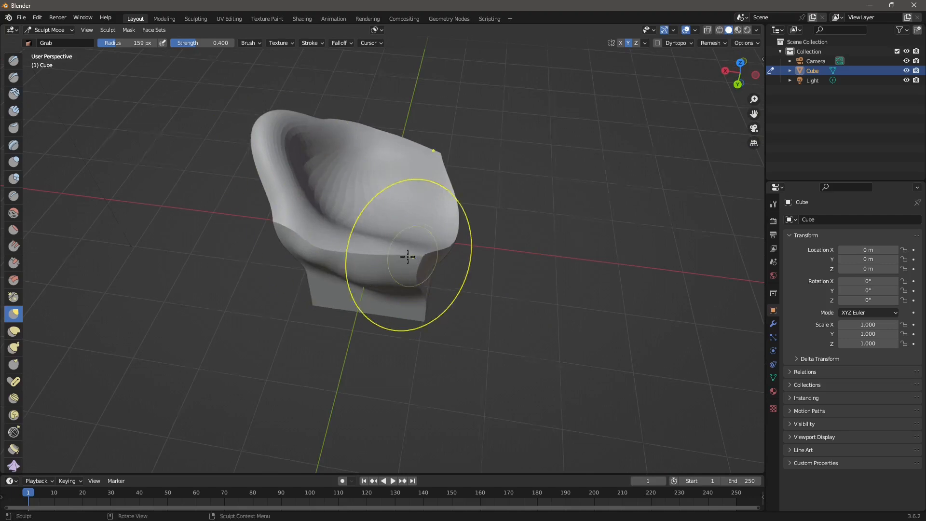
pyautogui.moveTo(407, 257)
pyautogui.mouseDown(button='middle')
pyautogui.moveTo(399, 190)
pyautogui.moveTo(339, 181)
pyautogui.mouseUp(button='middle')
pyautogui.moveTo(368, 242)
pyautogui.mouseDown(button='middle')
pyautogui.moveTo(380, 271)
pyautogui.moveTo(436, 252)
pyautogui.moveTo(463, 278)
pyautogui.moveTo(454, 282)
pyautogui.mouseUp(button='middle')
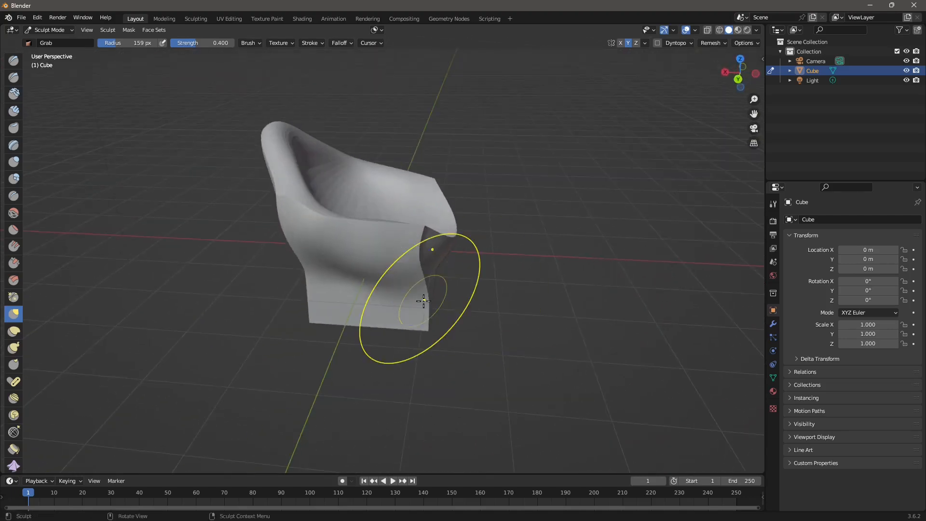
pyautogui.moveTo(348, 178); pyautogui.dragTo(262, 173, button='middle')
# Raise and round the backrest top and pull its shoulders outward and down
pyautogui.scroll(3, 347, 159)
pyautogui.moveTo(434, 206); pyautogui.dragTo(435, 216, button='middle')
pyautogui.scroll(1, 448, 192)
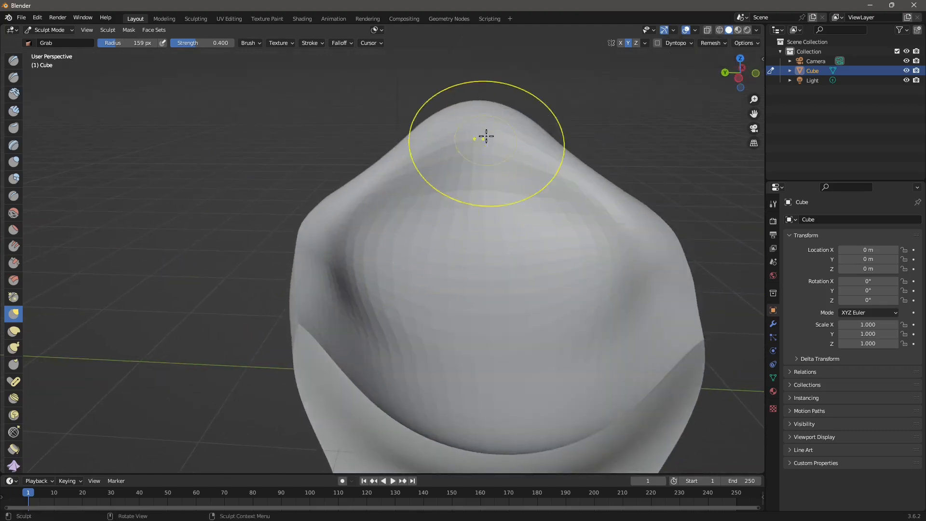
pyautogui.moveTo(390, 155); pyautogui.dragTo(366, 127)
pyautogui.moveTo(424, 124)
pyautogui.mouseDown()
pyautogui.moveTo(432, 100)
pyautogui.moveTo(446, 102)
pyautogui.mouseUp()
pyautogui.moveTo(406, 126)
pyautogui.mouseDown()
pyautogui.moveTo(399, 117)
pyautogui.moveTo(367, 120)
pyautogui.mouseUp()
pyautogui.moveTo(355, 179); pyautogui.dragTo(356, 246)
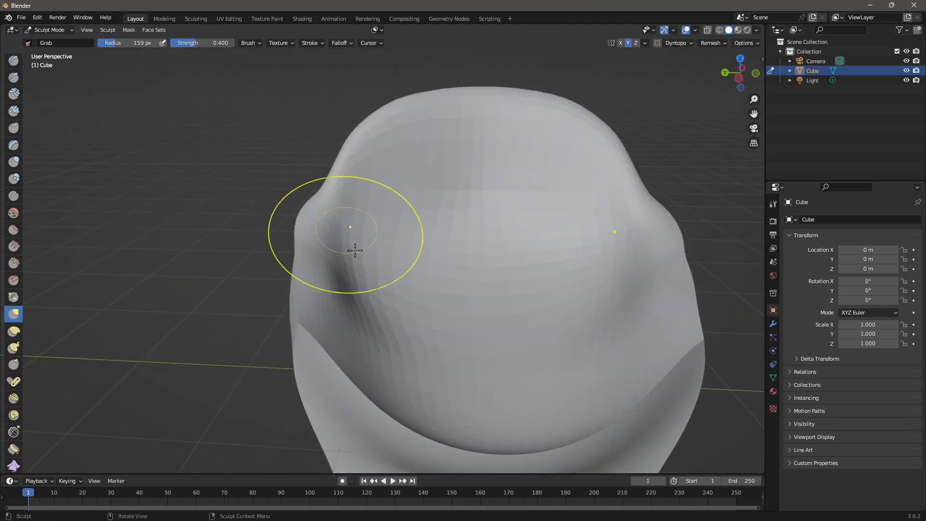
# Smooth the chair's rim, arms and backrest
pyautogui.moveTo(355, 245); pyautogui.dragTo(310, 262, button='middle')
pyautogui.moveTo(407, 302)
pyautogui.mouseDown(button='middle')
pyautogui.moveTo(504, 295)
pyautogui.moveTo(389, 275)
pyautogui.mouseUp(button='middle')
pyautogui.moveTo(461, 308)
pyautogui.mouseDown(button='middle')
pyautogui.moveTo(355, 325)
pyautogui.moveTo(305, 289)
pyautogui.moveTo(316, 271)
pyautogui.moveTo(320, 339)
pyautogui.moveTo(327, 299)
pyautogui.mouseUp(button='middle')
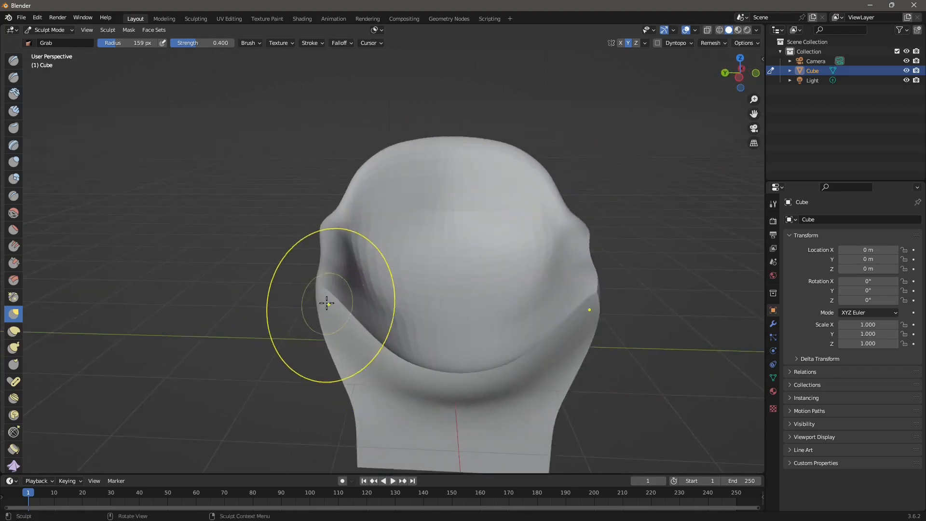
pyautogui.moveTo(357, 337)
pyautogui.mouseDown(button='middle')
pyautogui.moveTo(413, 365)
pyautogui.moveTo(421, 360)
pyautogui.moveTo(368, 324)
pyautogui.moveTo(389, 372)
pyautogui.mouseUp(button='middle')
pyautogui.moveTo(342, 353)
pyautogui.mouseDown(button='middle')
pyautogui.moveTo(398, 411)
pyautogui.moveTo(376, 403)
pyautogui.moveTo(424, 242)
pyautogui.moveTo(367, 303)
pyautogui.mouseUp(button='middle')
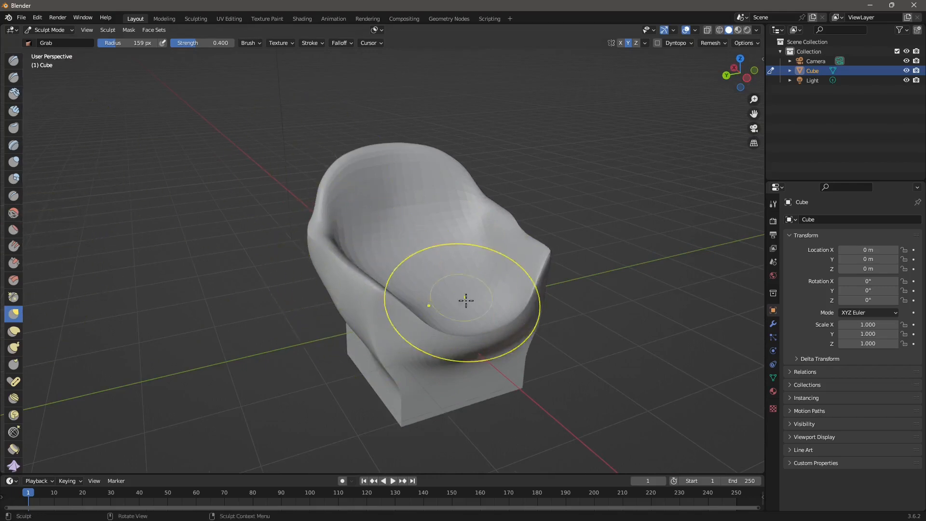
pyautogui.moveTo(357, 290)
pyautogui.keyDown('shift'); pyautogui.mouseDown()
pyautogui.moveTo(331, 265)
pyautogui.moveTo(389, 166)
pyautogui.moveTo(499, 217)
pyautogui.mouseUp(); pyautogui.keyUp('shift')
# Reshape the chair's lower near corner
pyautogui.moveTo(566, 358); pyautogui.dragTo(465, 262, button='middle')
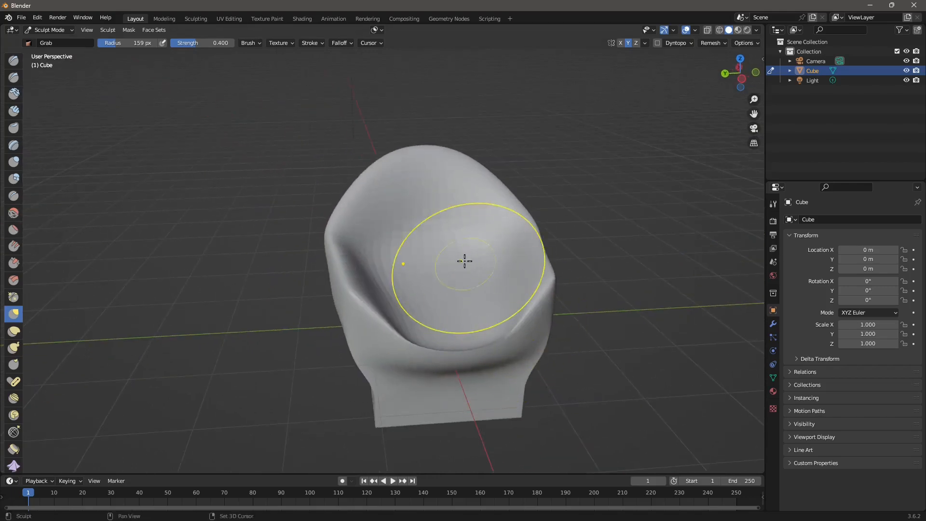
pyautogui.moveTo(471, 334); pyautogui.dragTo(433, 332, button='middle')
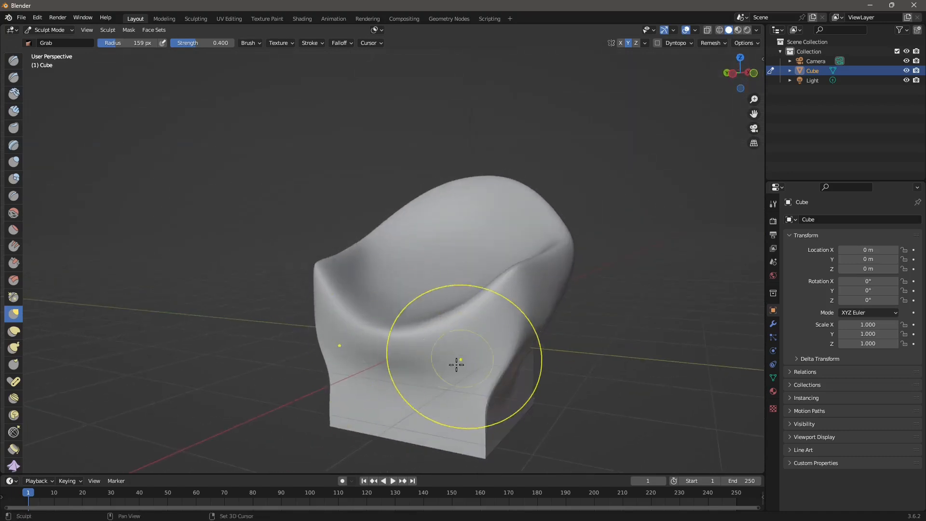
pyautogui.moveTo(496, 407)
pyautogui.mouseDown(button='middle')
pyautogui.moveTo(475, 420)
pyautogui.moveTo(443, 389)
pyautogui.mouseUp(button='middle')
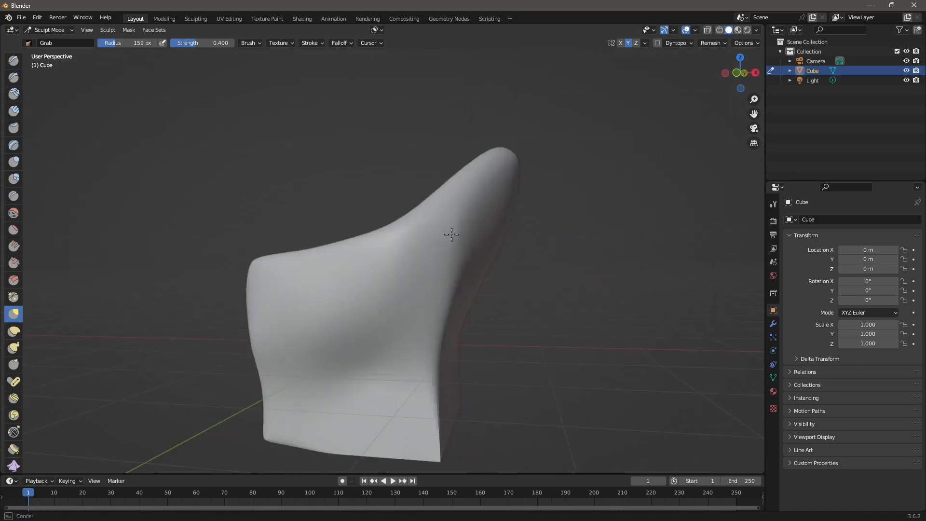
pyautogui.scroll(-2, 451, 234)
pyautogui.moveTo(440, 333); pyautogui.dragTo(355, 342, button='middle')
pyautogui.moveTo(355, 363); pyautogui.dragTo(359, 357)
# Reshape the chair's front surface
pyautogui.moveTo(384, 348); pyautogui.dragTo(333, 342, button='middle')
pyautogui.moveTo(443, 345); pyautogui.dragTo(298, 345, button='middle')
pyautogui.scroll(1, 402, 288)
pyautogui.moveTo(402, 287); pyautogui.dragTo(349, 322)
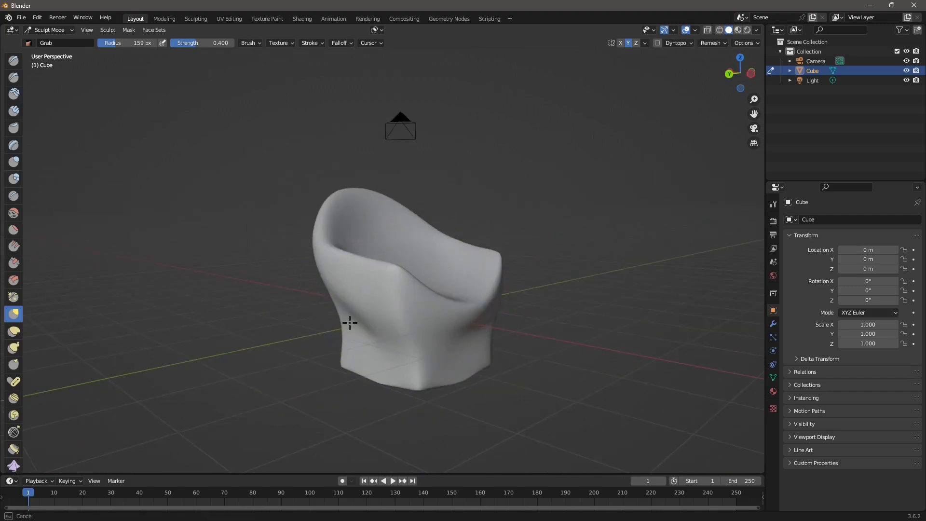
pyautogui.moveTo(414, 323); pyautogui.dragTo(404, 331)
pyautogui.moveTo(404, 331)
pyautogui.mouseDown(button='middle')
pyautogui.moveTo(458, 352)
pyautogui.moveTo(413, 337)
pyautogui.moveTo(35, 63)
pyautogui.mouseUp(button='middle')
# Switch to the Draw brush and sculpt strokes across the seat
pyautogui.click(14, 60)
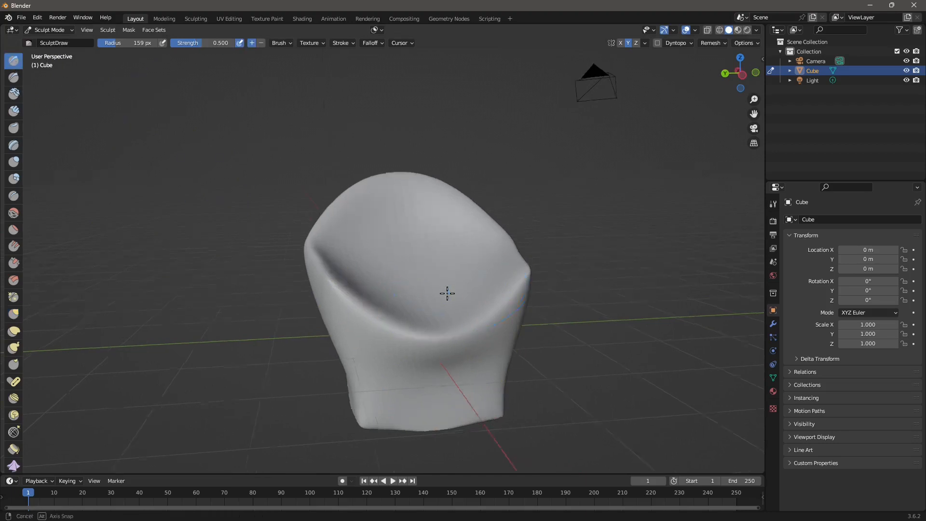
pyautogui.moveTo(446, 291); pyautogui.dragTo(407, 270, button='middle')
pyautogui.moveTo(407, 270); pyautogui.dragTo(424, 303)
pyautogui.moveTo(426, 247)
pyautogui.mouseDown(button='middle')
pyautogui.moveTo(422, 297)
pyautogui.moveTo(455, 349)
pyautogui.mouseUp(button='middle')
pyautogui.moveTo(371, 237)
pyautogui.mouseDown()
pyautogui.moveTo(391, 260)
pyautogui.moveTo(434, 250)
pyautogui.moveTo(452, 302)
pyautogui.mouseUp()
pyautogui.moveTo(453, 302); pyautogui.dragTo(337, 221, button='middle')
pyautogui.moveTo(337, 221); pyautogui.dragTo(434, 295)
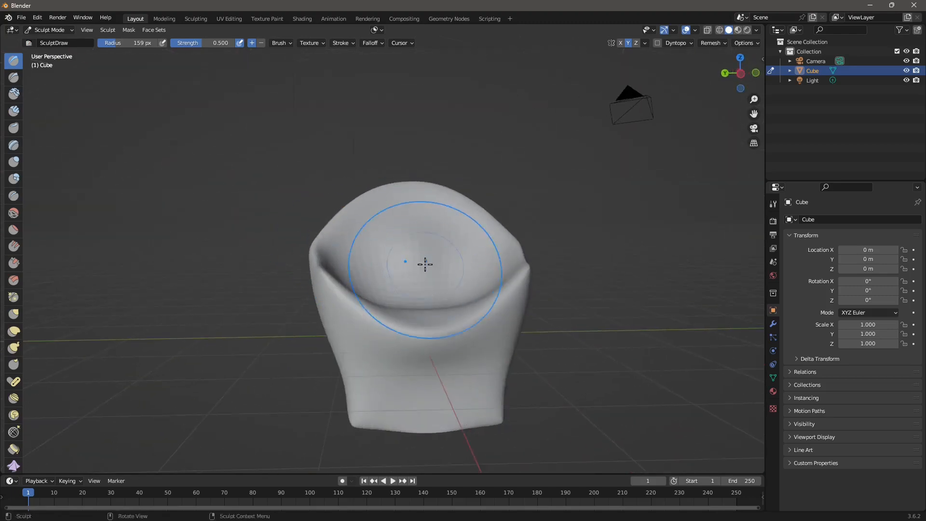
# Sculpt a stroke on the backrest top and reshape the front below the seat rim
pyautogui.moveTo(373, 270); pyautogui.dragTo(403, 304, button='middle')
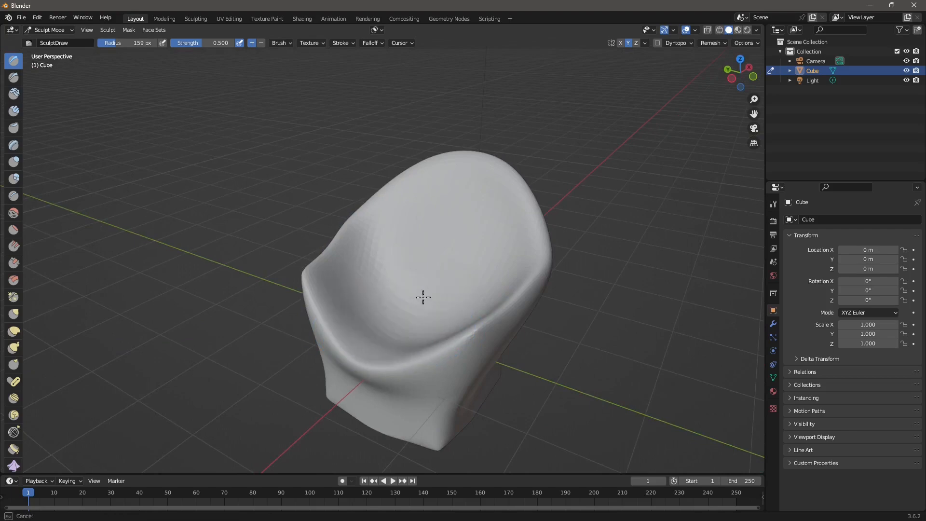
pyautogui.moveTo(418, 236); pyautogui.dragTo(415, 276)
pyautogui.moveTo(430, 308); pyautogui.dragTo(477, 312, button='middle')
pyautogui.moveTo(443, 225); pyautogui.dragTo(471, 219, button='middle')
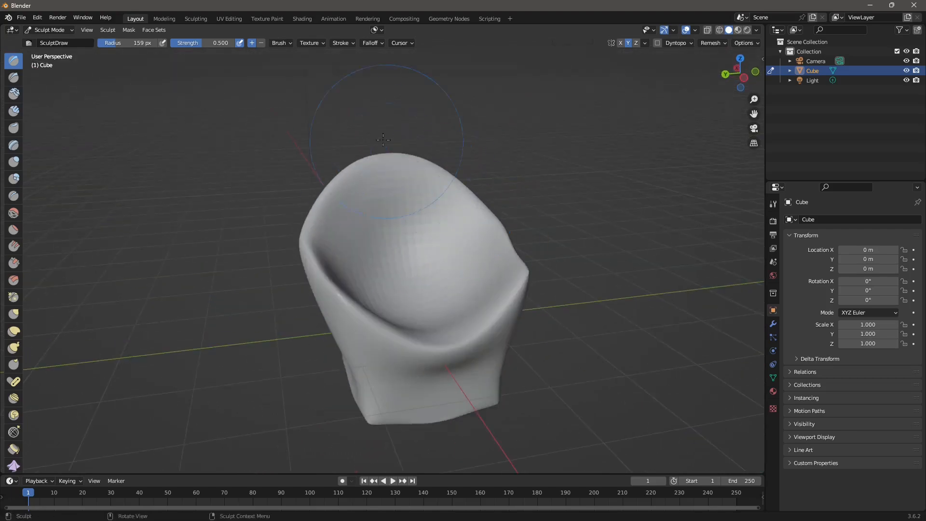
pyautogui.moveTo(396, 179)
pyautogui.mouseDown()
pyautogui.moveTo(359, 162)
pyautogui.moveTo(320, 219)
pyautogui.moveTo(326, 303)
pyautogui.mouseUp()
pyautogui.moveTo(371, 338)
pyautogui.mouseDown()
pyautogui.moveTo(388, 360)
pyautogui.moveTo(418, 351)
pyautogui.mouseUp()
# Smooth out the backrest ridges and the seat rim on both sides
pyautogui.scroll(-1, 436, 362)
pyautogui.moveTo(408, 348); pyautogui.dragTo(433, 358, button='middle')
pyautogui.moveTo(417, 289)
pyautogui.keyDown('shift'); pyautogui.mouseDown()
pyautogui.moveTo(391, 179)
pyautogui.moveTo(410, 188)
pyautogui.mouseUp(); pyautogui.keyUp('shift')
pyautogui.keyDown('shift'); pyautogui.moveTo(505, 249); pyautogui.dragTo(503, 295); pyautogui.keyUp('shift')
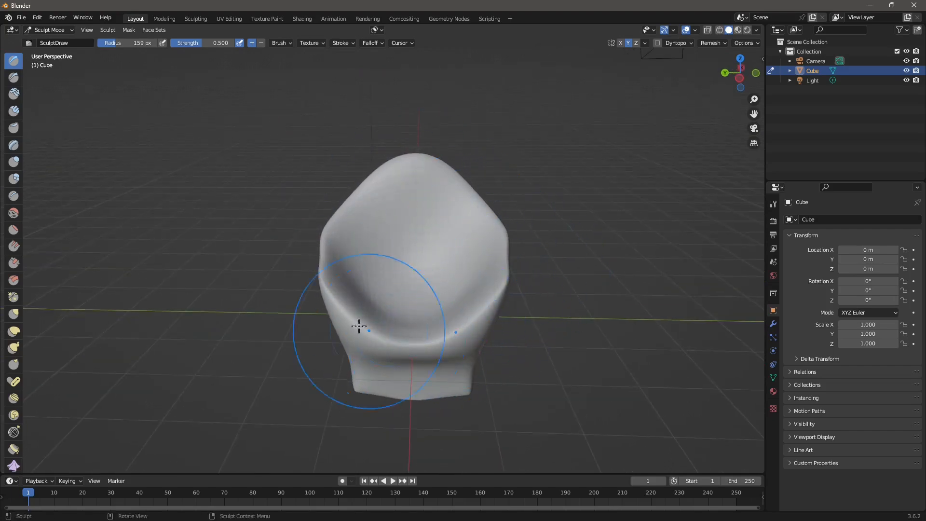
# Inspect the sculpted chair in wireframe, then move to the UV Editing workspace
pyautogui.moveTo(414, 372)
pyautogui.mouseDown(button='middle')
pyautogui.moveTo(440, 367)
pyautogui.moveTo(447, 269)
pyautogui.moveTo(479, 268)
pyautogui.moveTo(494, 228)
pyautogui.moveTo(420, 295)
pyautogui.moveTo(492, 324)
pyautogui.moveTo(482, 289)
pyautogui.moveTo(434, 311)
pyautogui.moveTo(438, 331)
pyautogui.moveTo(351, 273)
pyautogui.mouseUp(button='middle')
pyautogui.moveTo(287, 293)
pyautogui.mouseDown(button='middle')
pyautogui.moveTo(386, 343)
pyautogui.moveTo(403, 418)
pyautogui.mouseUp(button='middle')
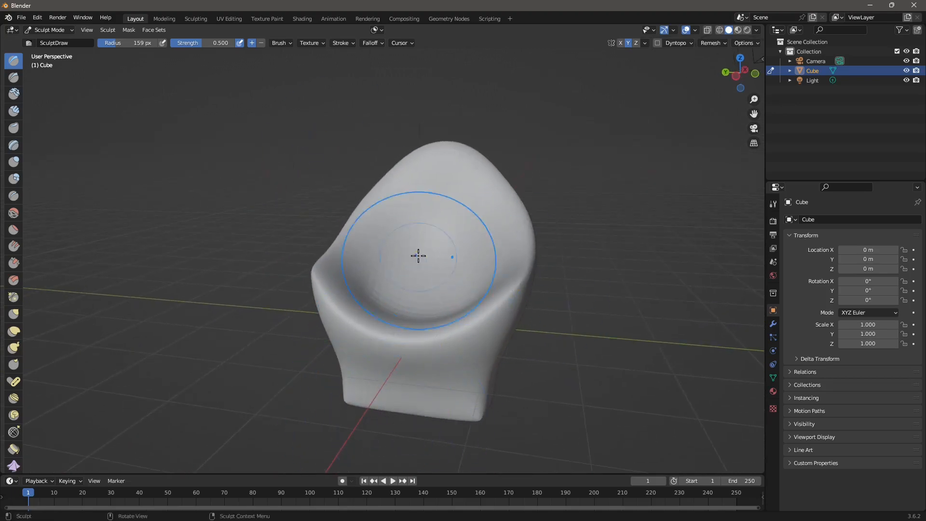
pyautogui.moveTo(418, 256)
pyautogui.mouseDown(button='middle')
pyautogui.moveTo(475, 273)
pyautogui.moveTo(397, 291)
pyautogui.mouseUp(button='middle')
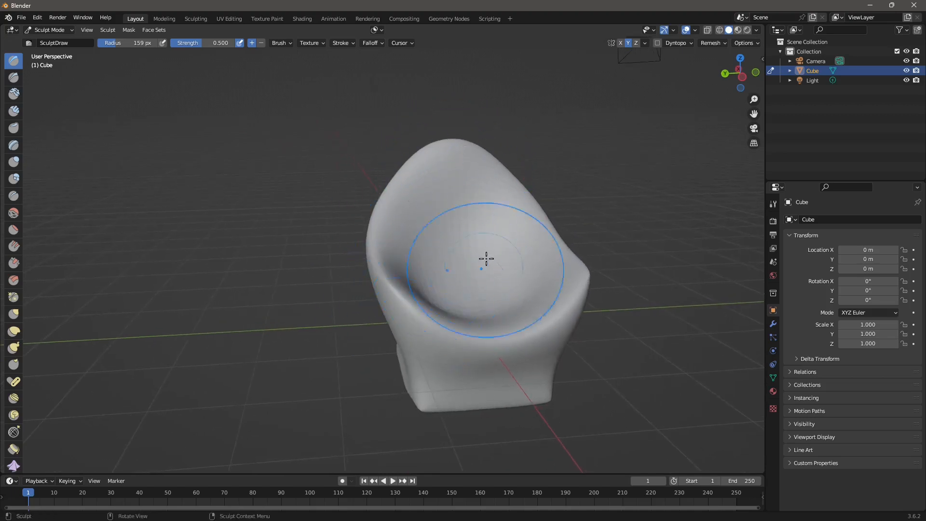
pyautogui.moveTo(458, 276)
pyautogui.mouseDown(button='middle')
pyautogui.moveTo(492, 295)
pyautogui.moveTo(482, 265)
pyautogui.moveTo(333, 267)
pyautogui.moveTo(396, 294)
pyautogui.mouseUp(button='middle')
pyautogui.click(719, 31)
pyautogui.moveTo(598, 234)
pyautogui.mouseDown(button='middle')
pyautogui.moveTo(531, 209)
pyautogui.moveTo(561, 231)
pyautogui.moveTo(592, 219)
pyautogui.mouseUp(button='middle')
pyautogui.scroll(-1, 383, 299)
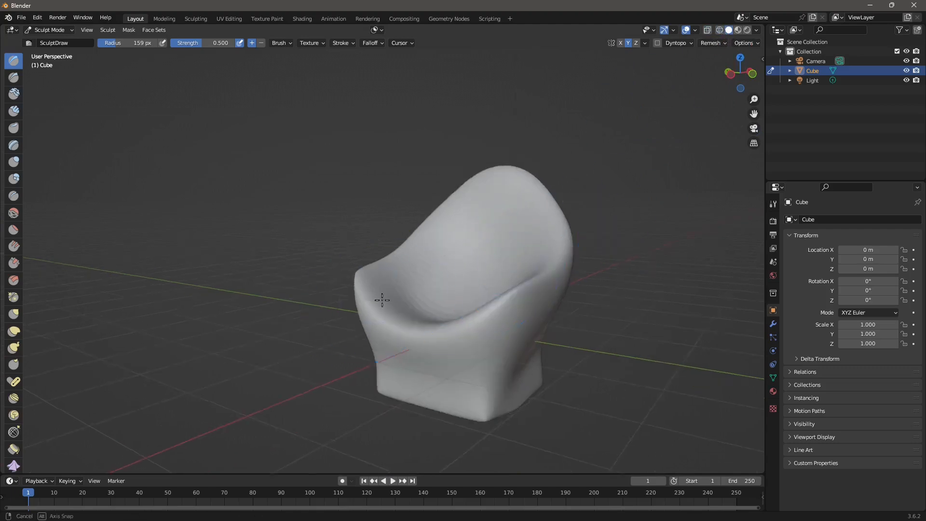
pyautogui.moveTo(383, 299)
pyautogui.mouseDown(button='middle')
pyautogui.moveTo(456, 235)
pyautogui.moveTo(497, 284)
pyautogui.mouseUp(button='middle')
pyautogui.scroll(1, 457, 236)
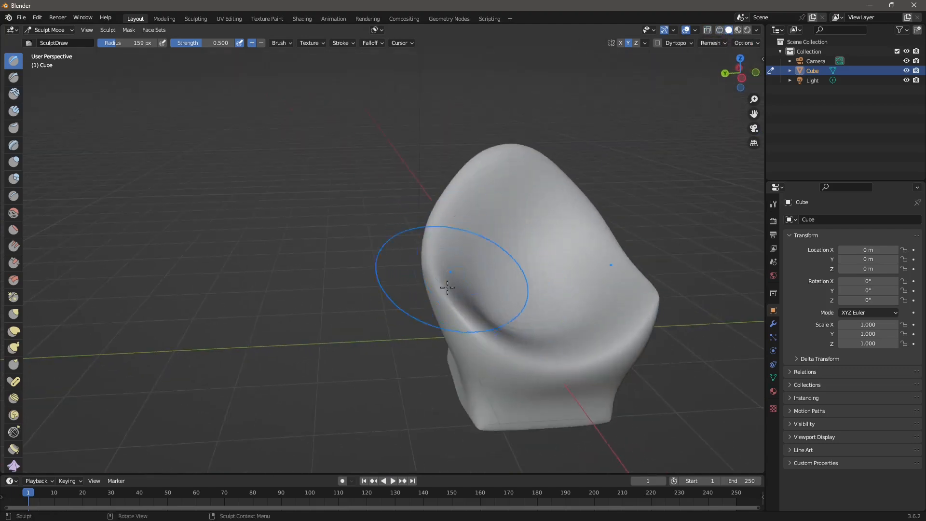
pyautogui.scroll(1, 338, 202)
pyautogui.click(223, 20)
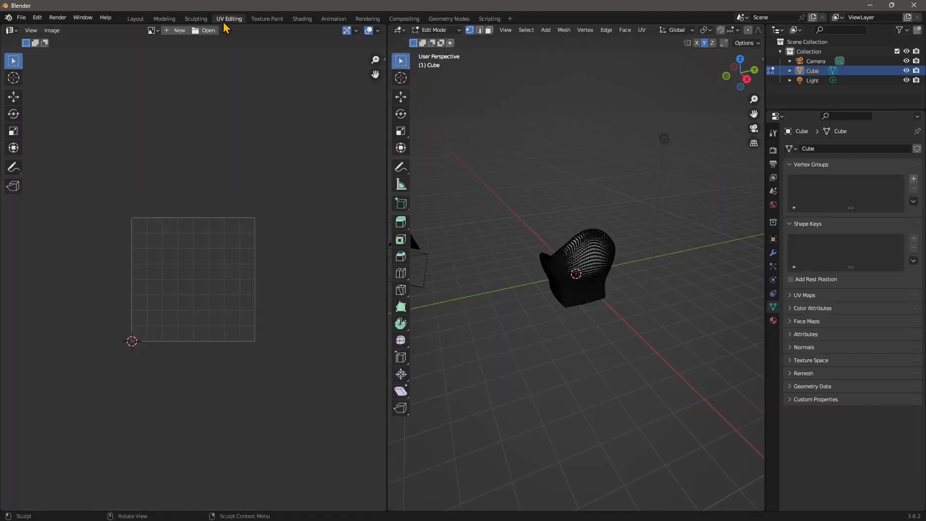
# Go to the Texture Paint workspace and turn the view so the chair faces the viewer
pyautogui.scroll(5, 532, 285)
pyautogui.moveTo(534, 290); pyautogui.dragTo(564, 309, button='middle')
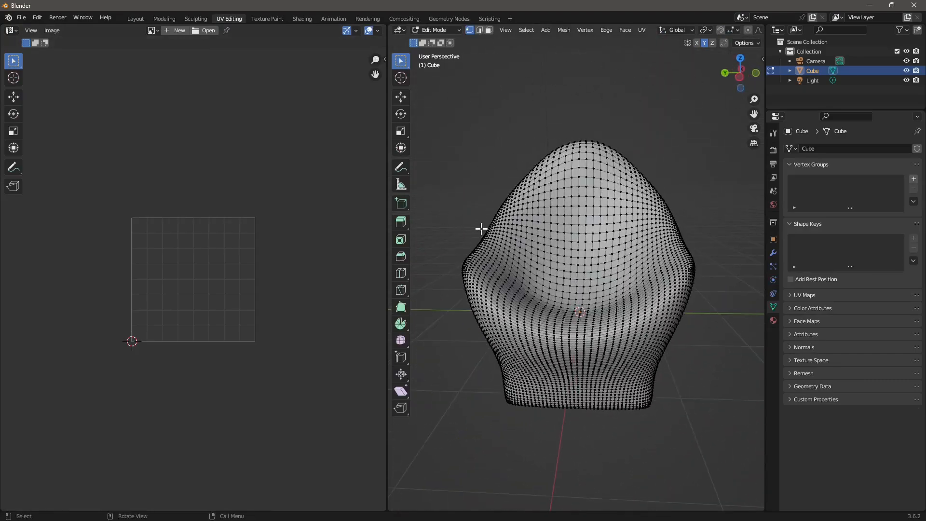
pyautogui.click(266, 24)
pyautogui.scroll(4, 564, 297)
pyautogui.moveTo(564, 297); pyautogui.dragTo(575, 273, button='middle')
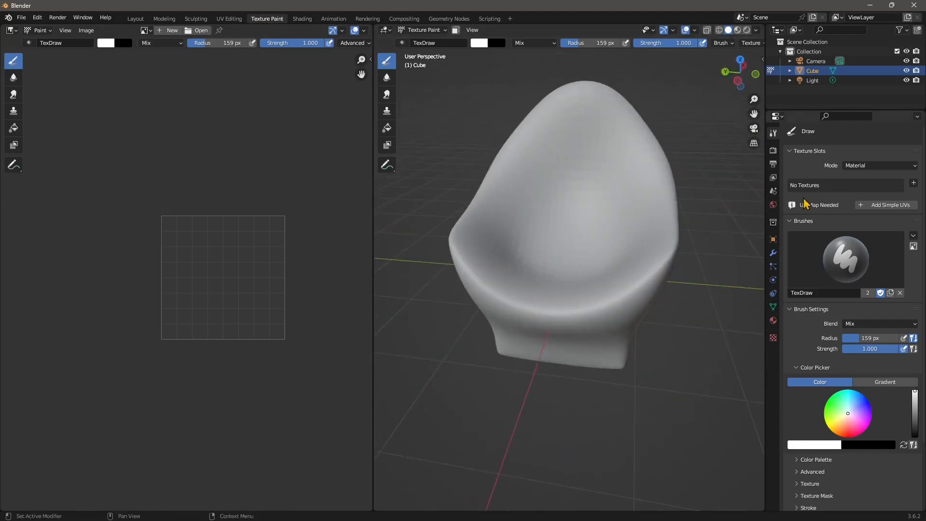
# Add a Base Color paint slot generated as a UV Grid image and preview it in Material shading
pyautogui.click(913, 183)
pyautogui.click(867, 195)
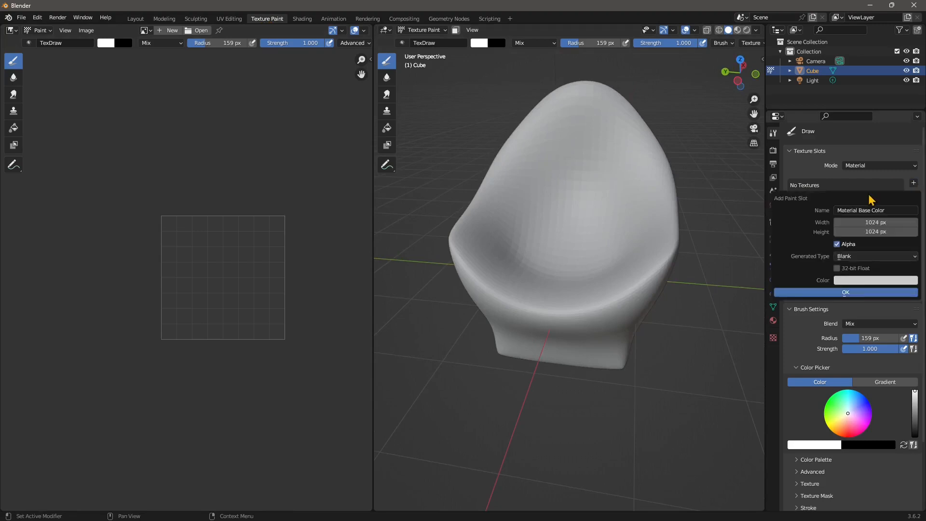
pyautogui.click(857, 257)
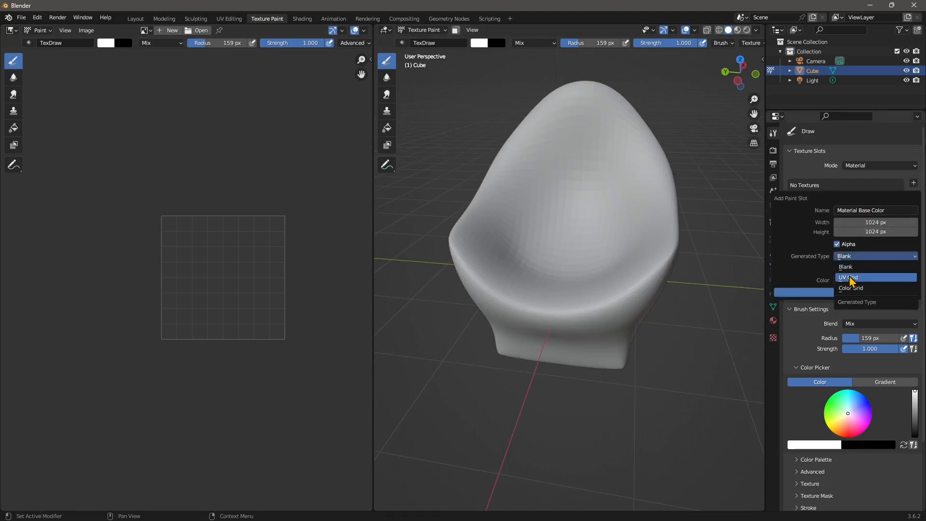
pyautogui.click(853, 277)
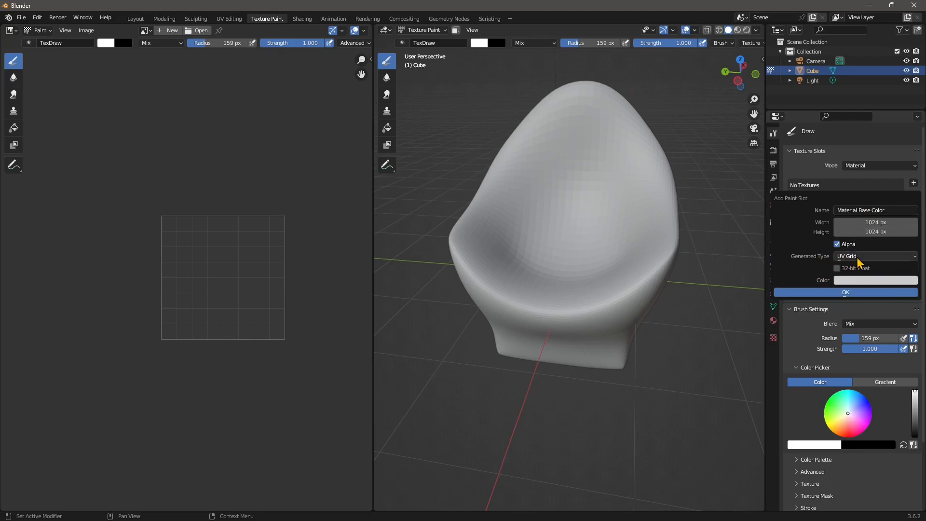
pyautogui.click(846, 292)
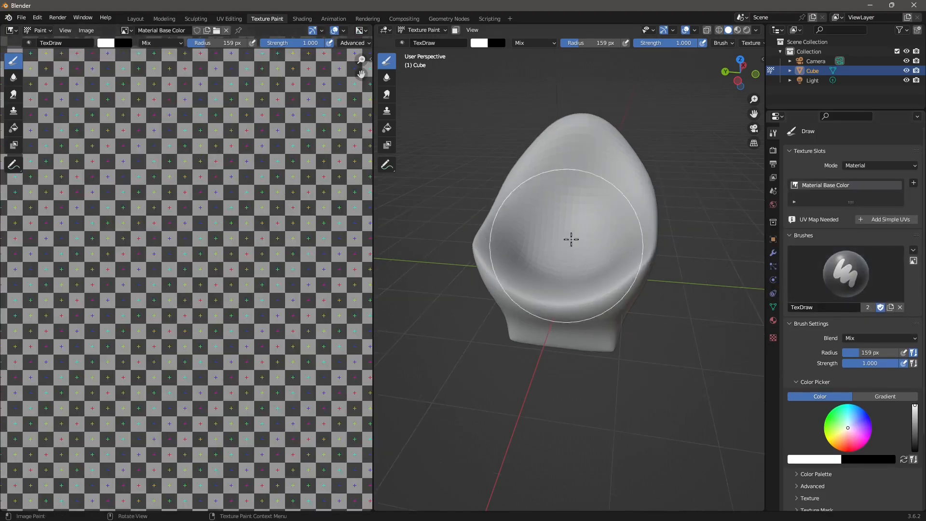
pyautogui.click(737, 30)
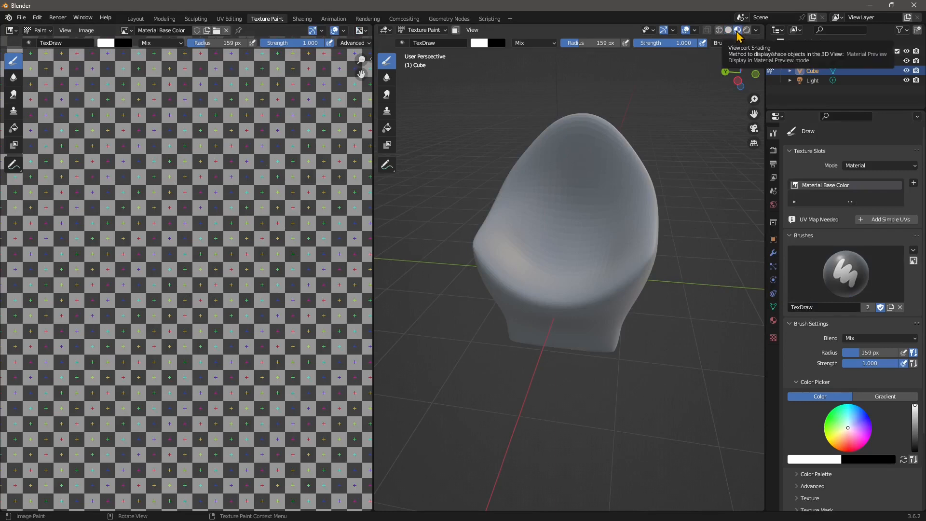
# Look around the textured chair, then return to the UV Editing workspace
pyautogui.scroll(2, 560, 184)
pyautogui.moveTo(575, 274); pyautogui.dragTo(578, 294, button='middle')
pyautogui.scroll(-4, 203, 252)
pyautogui.scroll(1, 212, 256)
pyautogui.moveTo(485, 340)
pyautogui.mouseDown(button='middle')
pyautogui.moveTo(518, 342)
pyautogui.moveTo(424, 323)
pyautogui.moveTo(457, 345)
pyautogui.moveTo(511, 333)
pyautogui.moveTo(562, 337)
pyautogui.moveTo(557, 343)
pyautogui.mouseUp(button='middle')
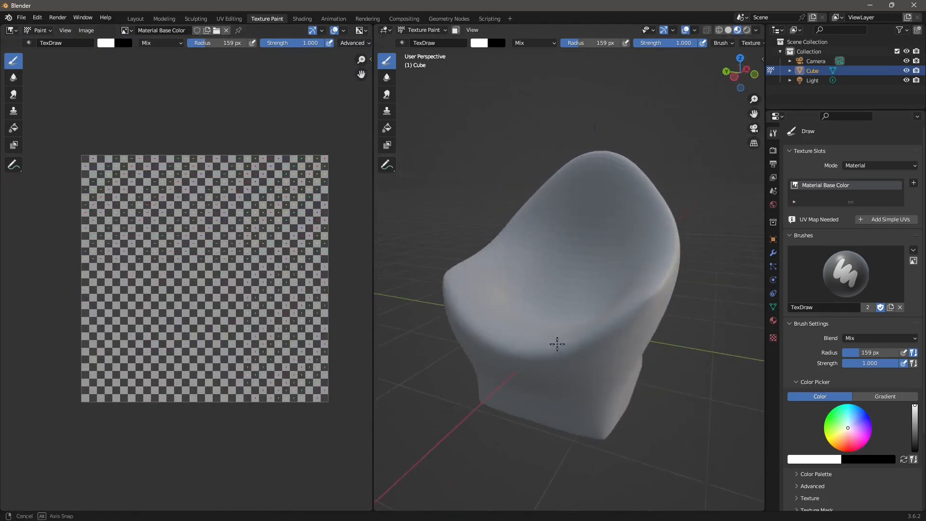
pyautogui.scroll(-1, 543, 289)
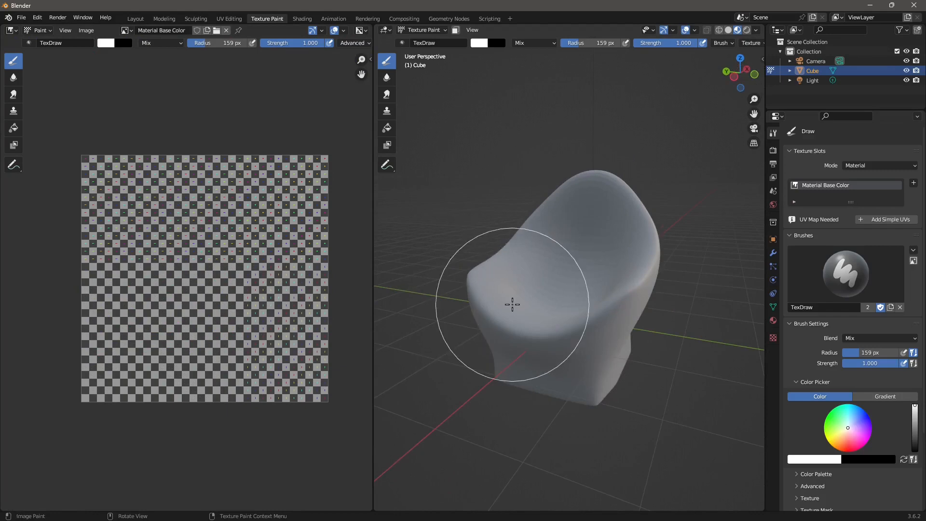
pyautogui.moveTo(512, 304)
pyautogui.mouseDown(button='middle')
pyautogui.moveTo(468, 298)
pyautogui.moveTo(523, 288)
pyautogui.mouseUp(button='middle')
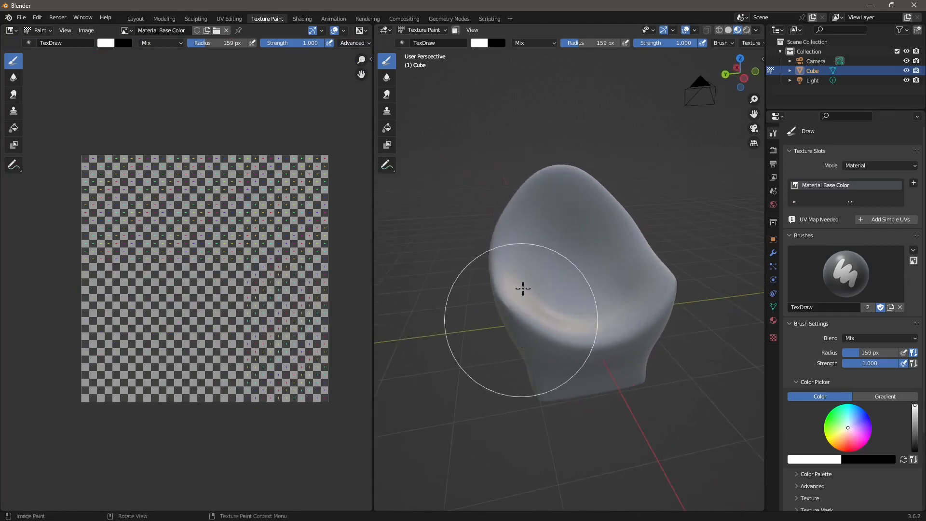
pyautogui.moveTo(583, 262); pyautogui.dragTo(508, 275, button='middle')
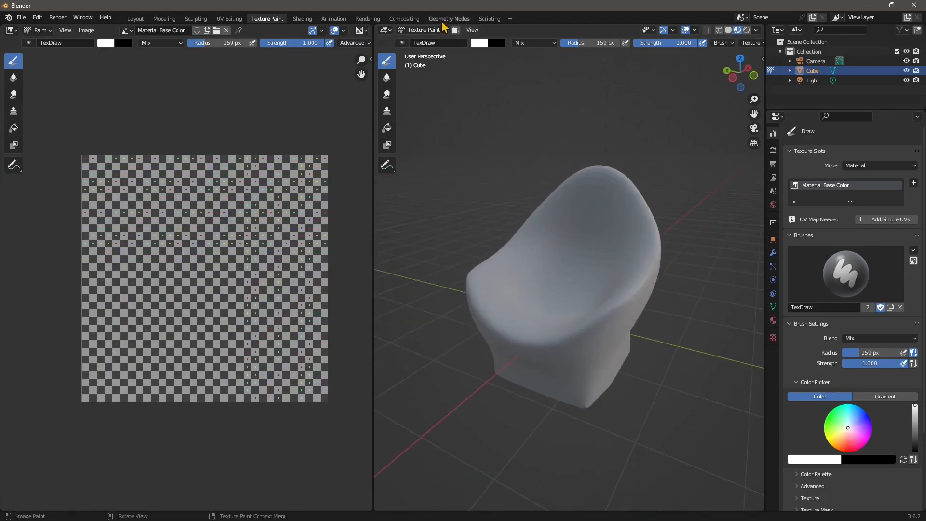
pyautogui.click(239, 19)
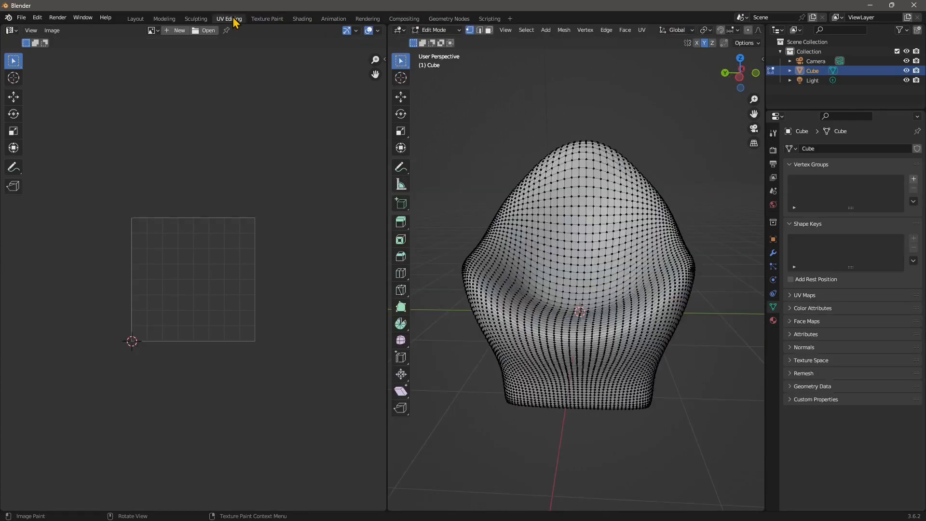
# Select the entire chair mesh and switch to face select mode
pyautogui.moveTo(447, 234); pyautogui.dragTo(572, 316, button='middle')
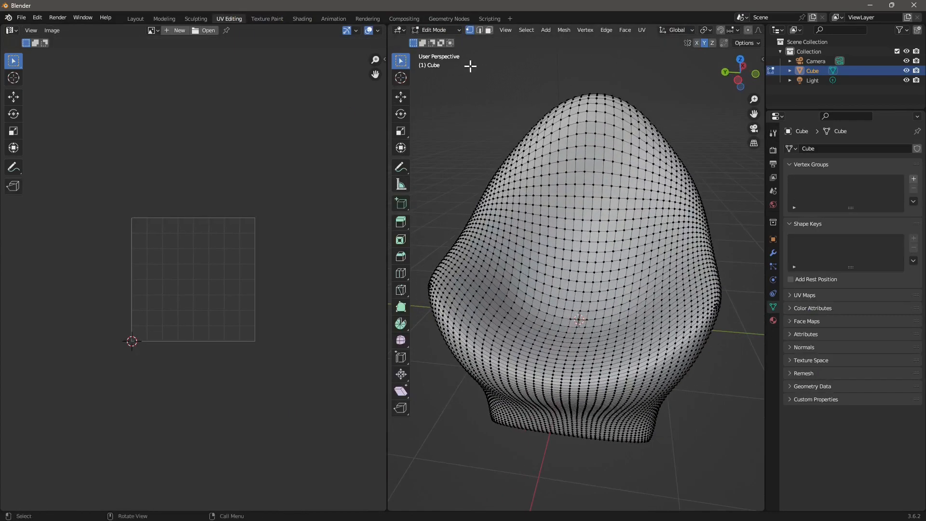
pyautogui.click(526, 29)
pyautogui.click(532, 40)
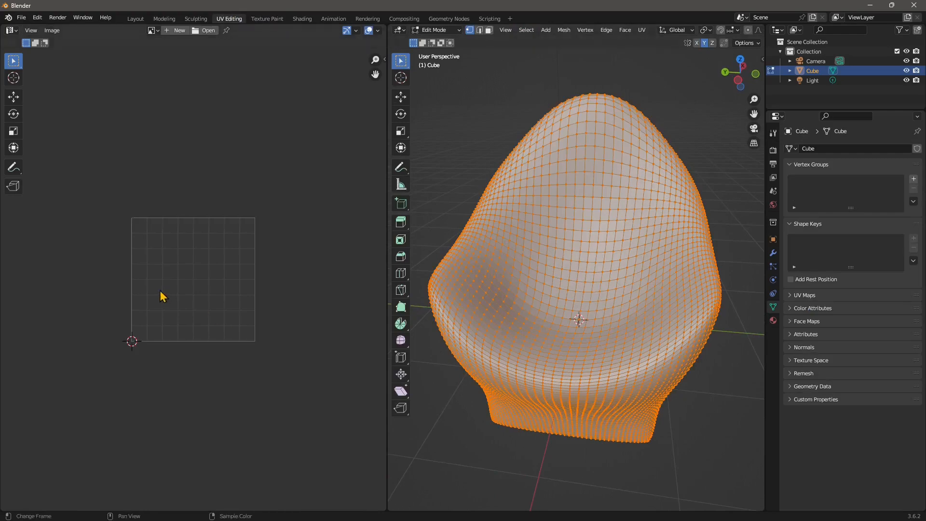
pyautogui.scroll(3, 162, 295)
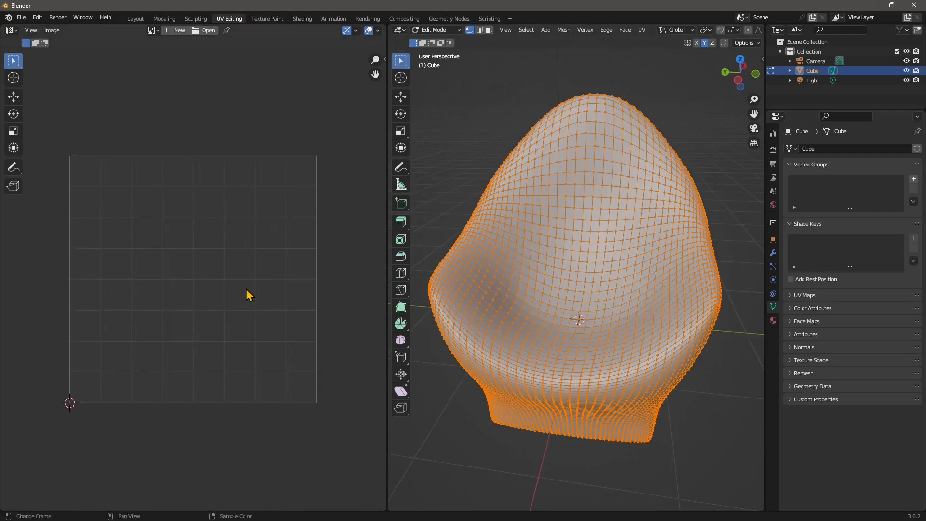
pyautogui.moveTo(753, 336); pyautogui.dragTo(570, 309, button='middle')
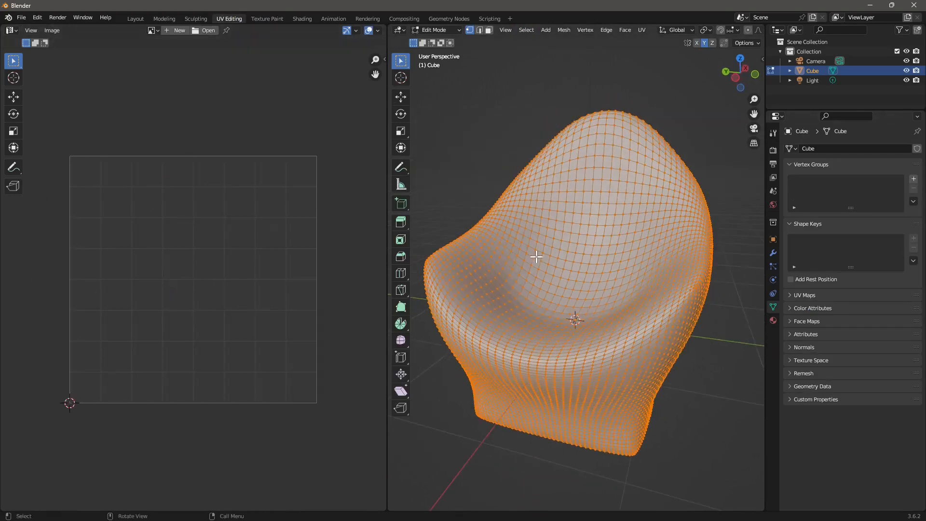
pyautogui.rightClick(530, 218)
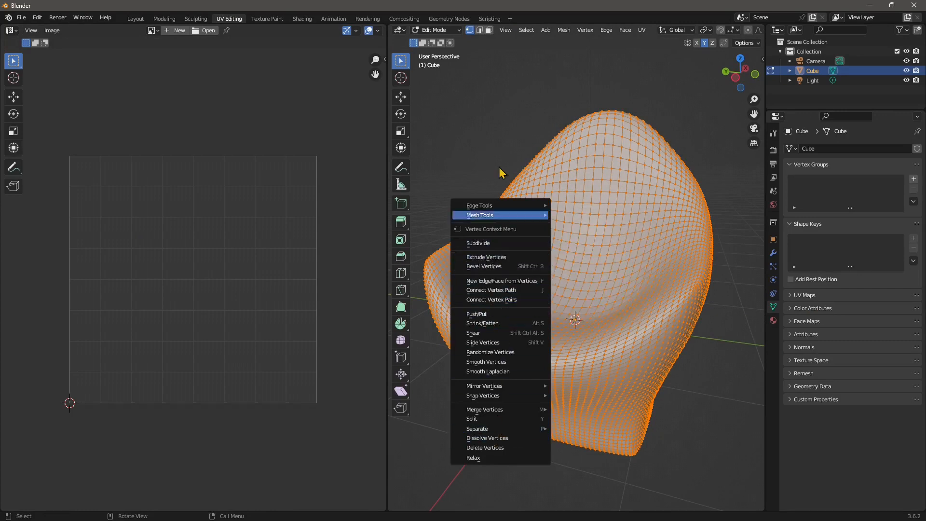
pyautogui.click(489, 30)
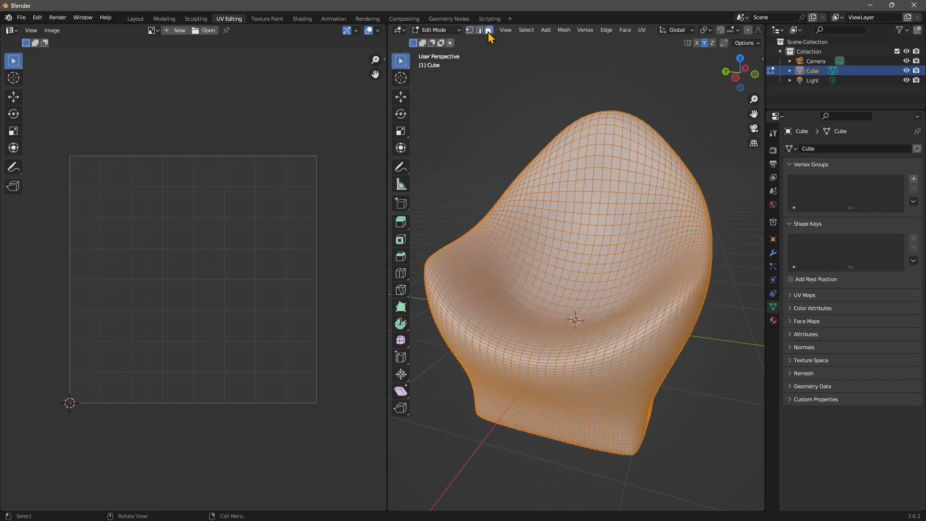
# Unwrap the selected faces, then undo the failed unwrap
pyautogui.rightClick(530, 226)
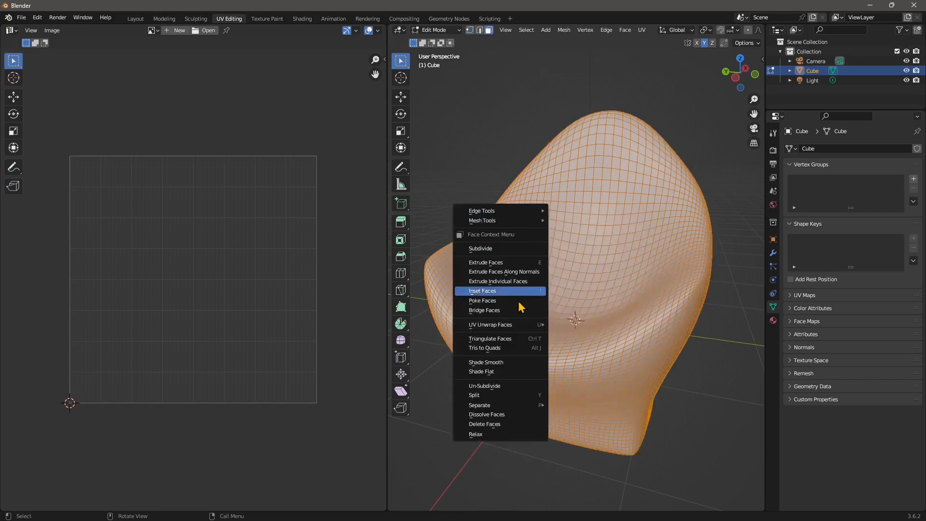
pyautogui.moveTo(478, 328)
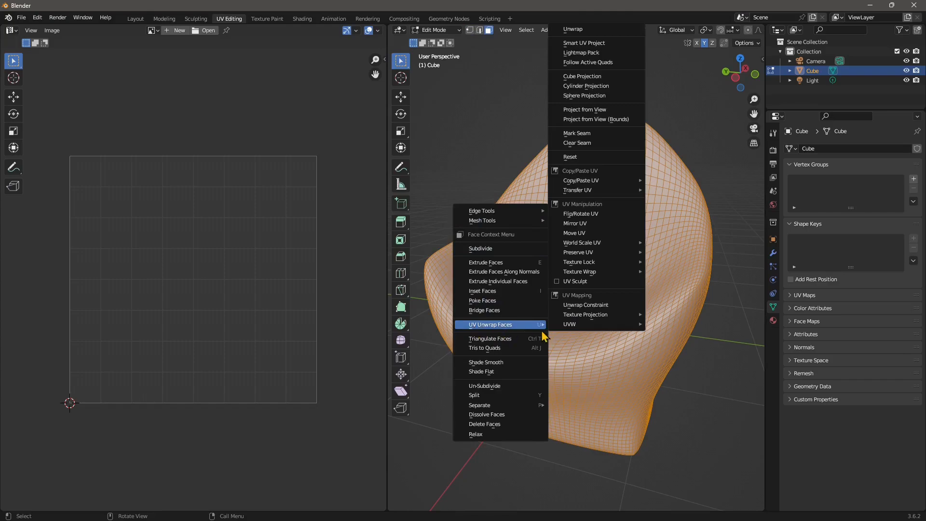
pyautogui.click(581, 29)
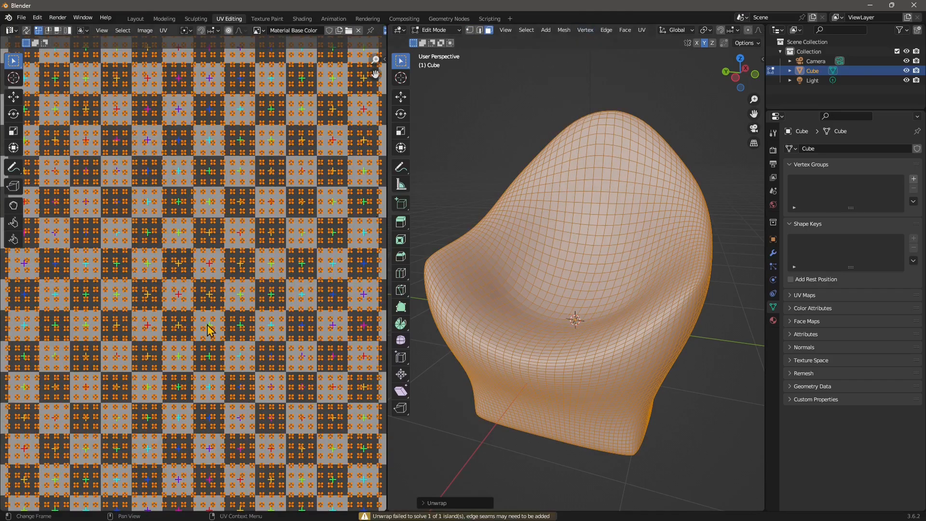
pyautogui.scroll(-7, 207, 325)
pyautogui.scroll(2, 203, 313)
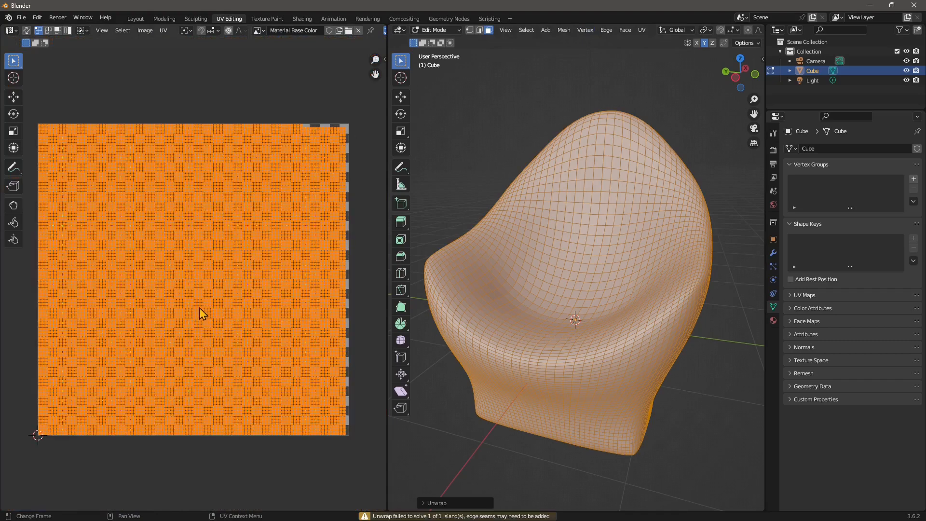
pyautogui.hotkey('ctrl', 'z')
pyautogui.moveTo(577, 222); pyautogui.dragTo(593, 203, button='middle')
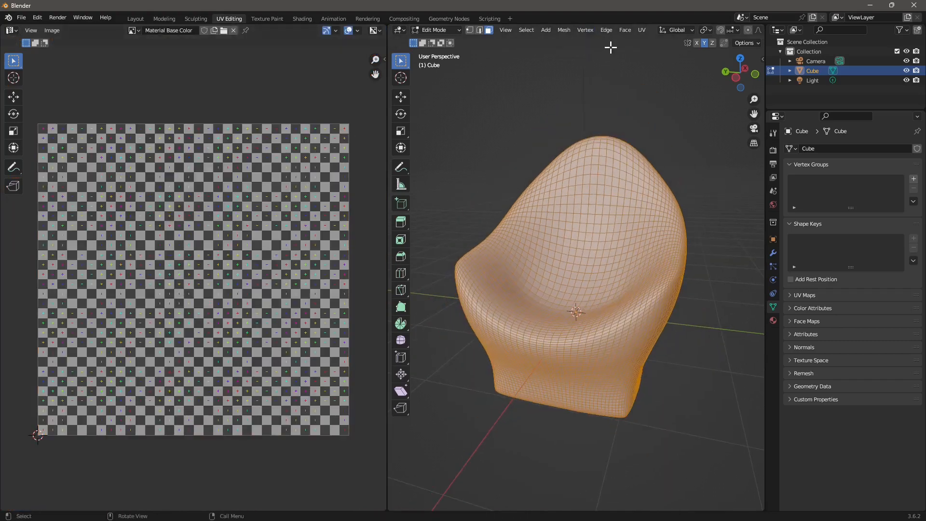
# Unwrap the chair with Smart UV Project at its default 66° angle limit
pyautogui.rightClick(571, 193)
pyautogui.moveTo(571, 193)
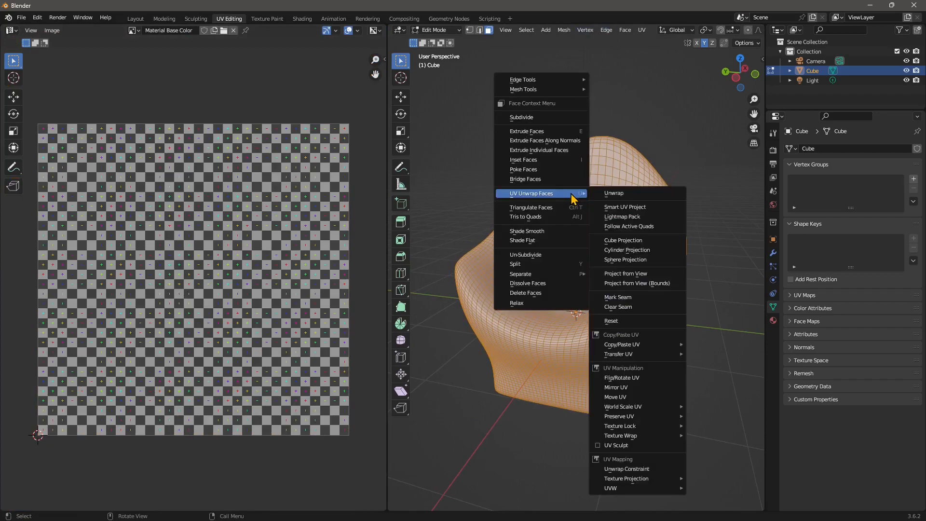
pyautogui.click(624, 211)
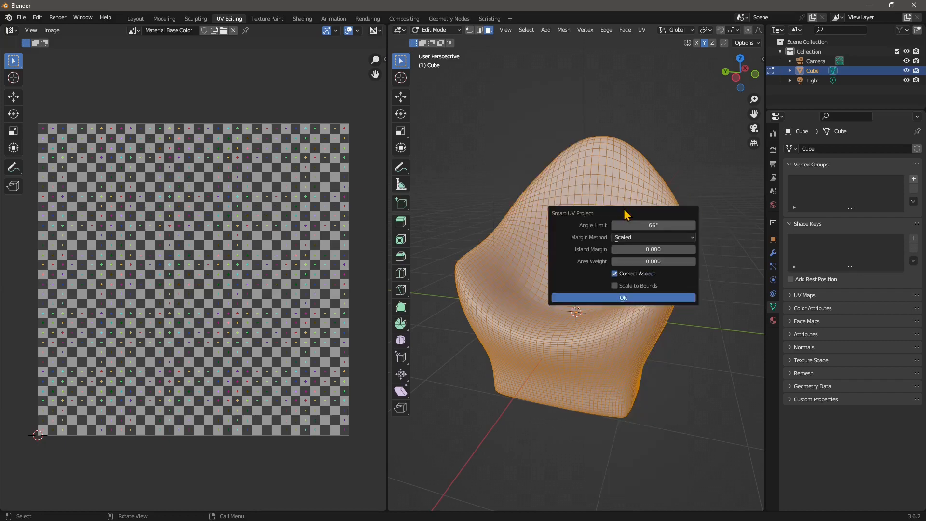
pyautogui.click(644, 302)
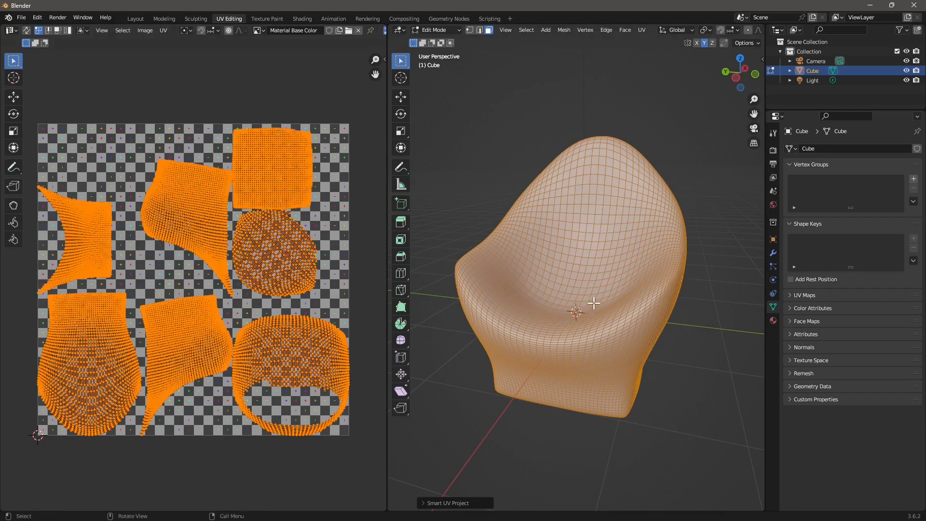
pyautogui.moveTo(593, 303); pyautogui.dragTo(562, 294, button='middle')
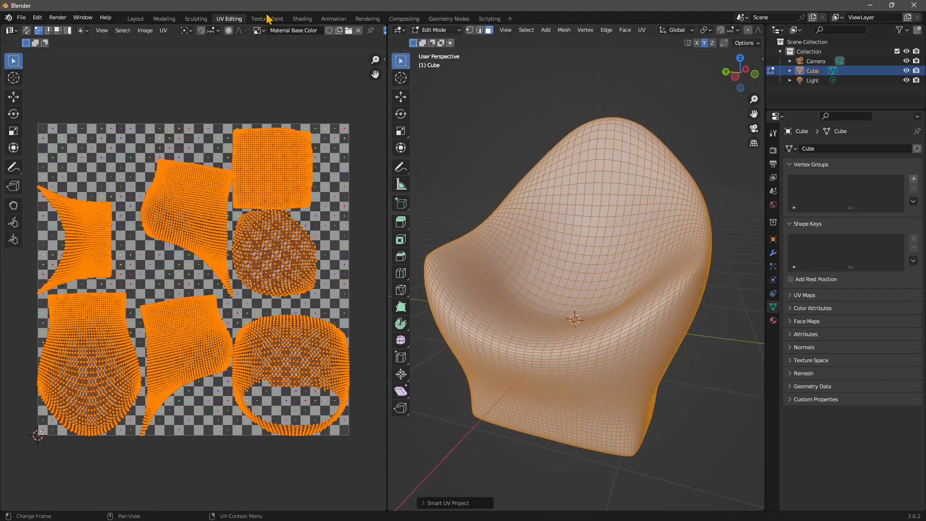
# Build up and broaden the top of the chair's backrest with sculpt strokes
pyautogui.click(268, 18)
pyautogui.moveTo(594, 272)
pyautogui.mouseDown(button='middle')
pyautogui.moveTo(497, 289)
pyautogui.moveTo(513, 370)
pyautogui.moveTo(500, 295)
pyautogui.moveTo(504, 334)
pyautogui.moveTo(757, 350)
pyautogui.mouseUp(button='middle')
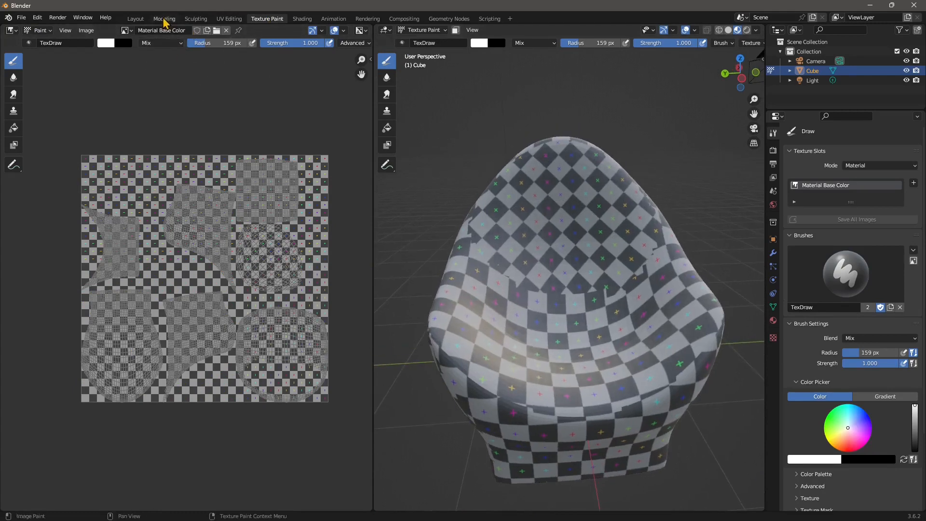
pyautogui.click(193, 18)
pyautogui.moveTo(239, 54)
pyautogui.mouseDown(button='middle')
pyautogui.moveTo(484, 337)
pyautogui.moveTo(400, 212)
pyautogui.mouseUp(button='middle')
pyautogui.moveTo(400, 211)
pyautogui.mouseDown()
pyautogui.moveTo(364, 218)
pyautogui.moveTo(367, 225)
pyautogui.moveTo(397, 200)
pyautogui.moveTo(420, 169)
pyautogui.moveTo(401, 165)
pyautogui.moveTo(352, 264)
pyautogui.moveTo(355, 255)
pyautogui.mouseUp()
pyautogui.moveTo(400, 169)
pyautogui.mouseDown()
pyautogui.moveTo(436, 152)
pyautogui.moveTo(428, 137)
pyautogui.mouseUp()
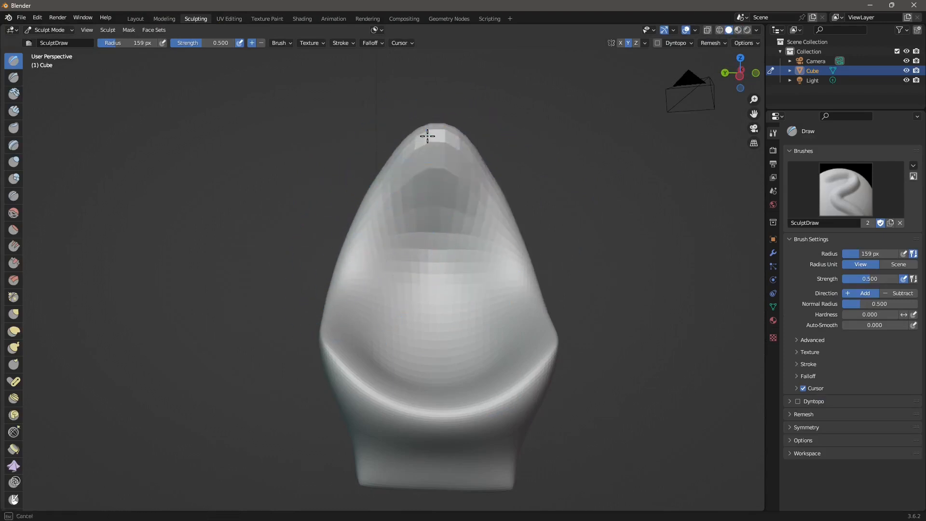
pyautogui.moveTo(428, 136)
pyautogui.mouseDown(button='middle')
pyautogui.moveTo(411, 264)
pyautogui.moveTo(395, 225)
pyautogui.mouseUp(button='middle')
# Check the checker stretching on the reshaped backrest in Texture Paint, then return to UV Editing
pyautogui.moveTo(433, 117)
pyautogui.mouseDown(button='middle')
pyautogui.moveTo(441, 186)
pyautogui.moveTo(401, 123)
pyautogui.moveTo(478, 238)
pyautogui.moveTo(435, 119)
pyautogui.mouseUp(button='middle')
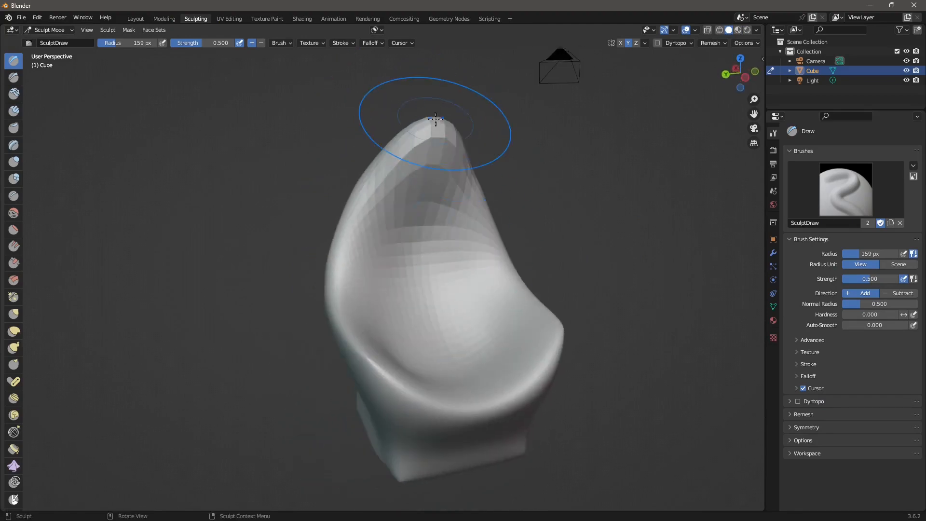
pyautogui.click(267, 18)
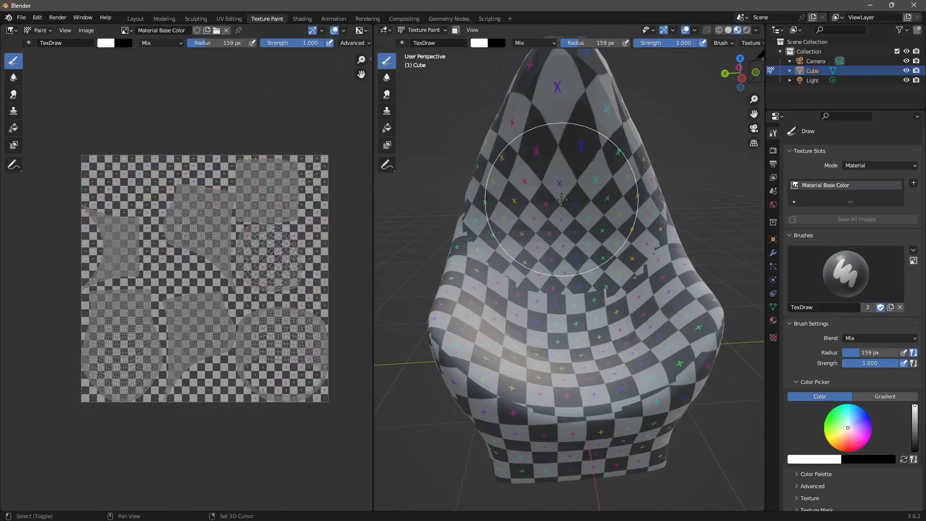
pyautogui.moveTo(559, 202); pyautogui.dragTo(569, 183, button='middle')
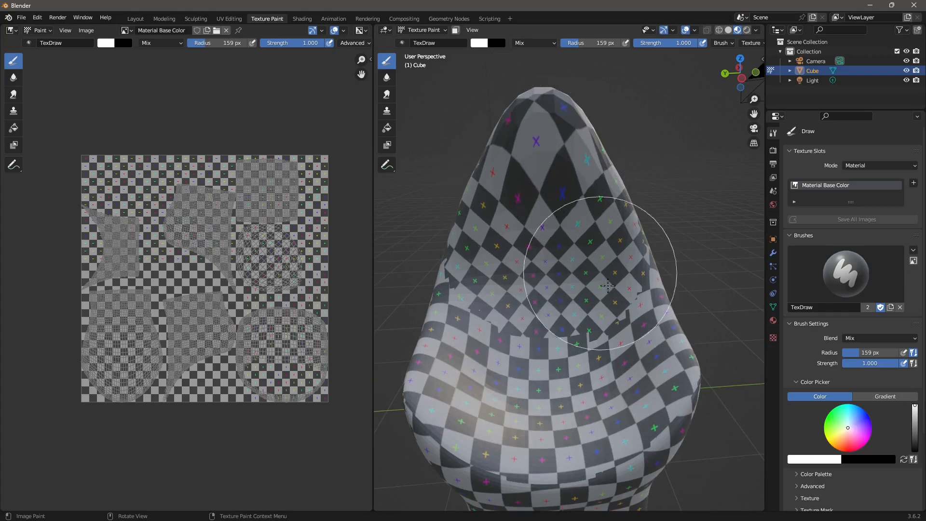
pyautogui.moveTo(609, 269)
pyautogui.mouseDown(button='middle')
pyautogui.moveTo(391, 280)
pyautogui.moveTo(463, 231)
pyautogui.moveTo(647, 139)
pyautogui.mouseUp(button='middle')
pyautogui.scroll(-1, 540, 227)
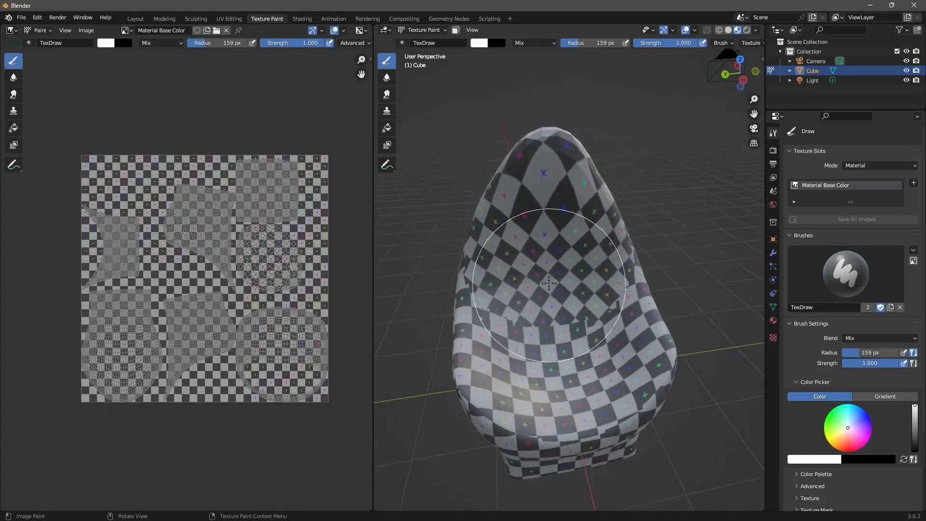
pyautogui.moveTo(551, 285)
pyautogui.mouseDown(button='middle')
pyautogui.moveTo(555, 272)
pyautogui.moveTo(529, 270)
pyautogui.moveTo(457, 111)
pyautogui.mouseUp(button='middle')
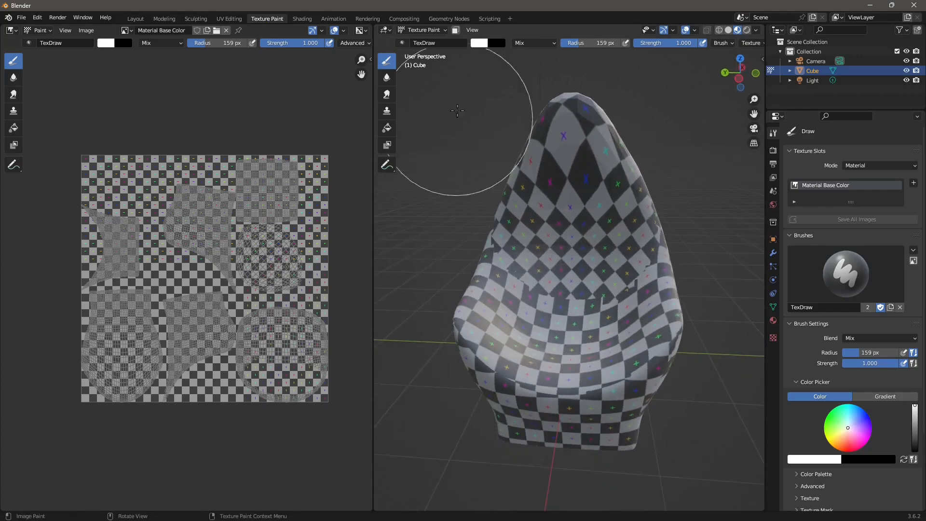
pyautogui.click(232, 19)
pyautogui.moveTo(583, 270)
pyautogui.mouseDown(button='middle')
pyautogui.moveTo(578, 306)
pyautogui.moveTo(564, 302)
pyautogui.mouseUp(button='middle')
# Re-run Smart UV Project with default settings on the reshaped chair
pyautogui.rightClick(558, 226)
pyautogui.moveTo(559, 229)
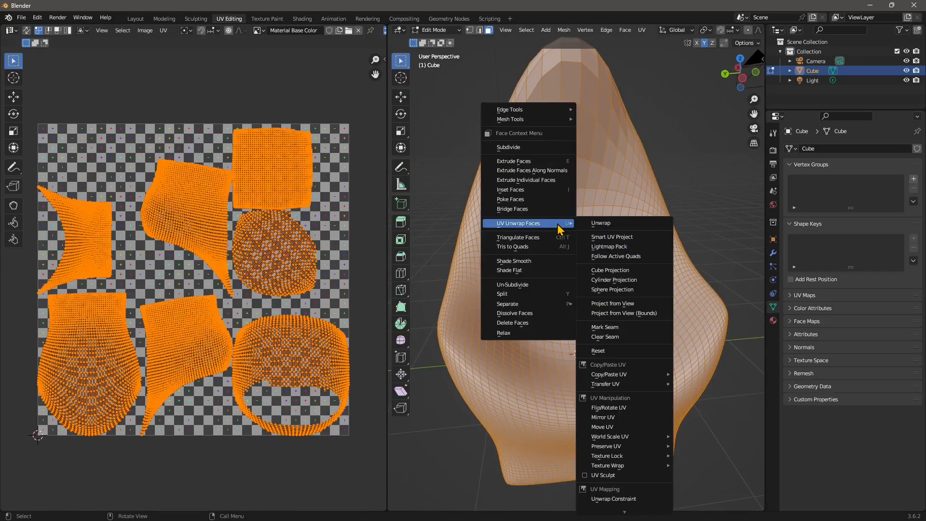
pyautogui.click(612, 236)
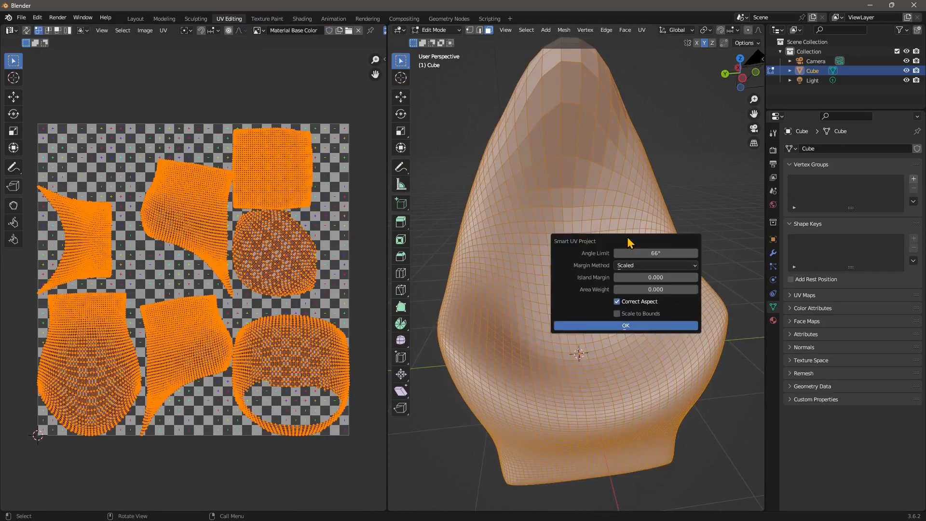
pyautogui.click(647, 324)
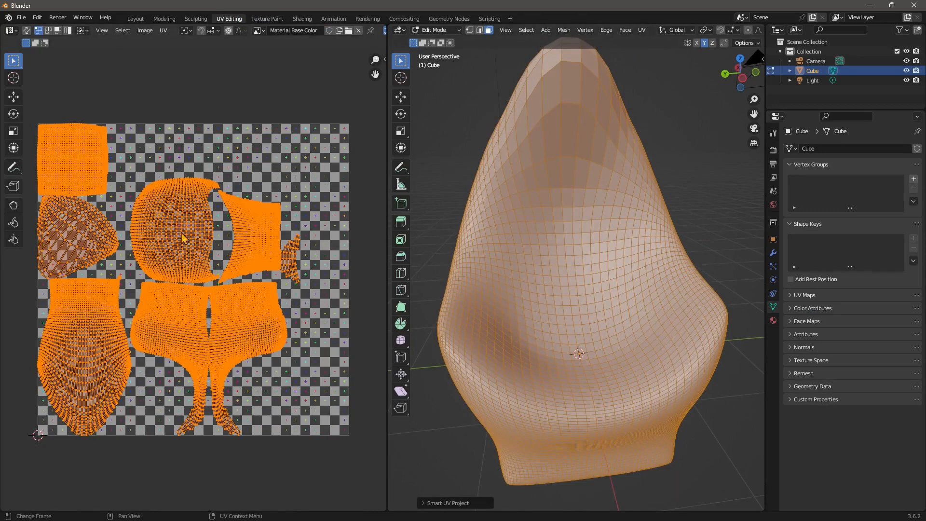
pyautogui.moveTo(637, 387); pyautogui.dragTo(600, 388, button='middle')
pyautogui.moveTo(539, 246)
pyautogui.mouseDown(button='middle')
pyautogui.moveTo(511, 243)
pyautogui.moveTo(440, 293)
pyautogui.mouseUp(button='middle')
# Inspect the new checker layout on the backrest in Texture Paint, then return to UV Editing
pyautogui.click(272, 19)
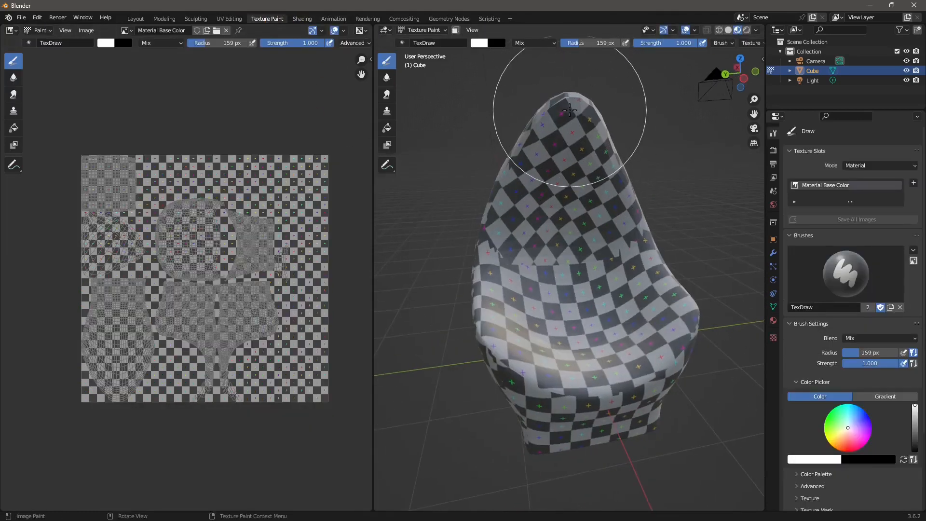
pyautogui.moveTo(530, 169)
pyautogui.mouseDown(button='middle')
pyautogui.moveTo(704, 255)
pyautogui.moveTo(498, 246)
pyautogui.mouseUp(button='middle')
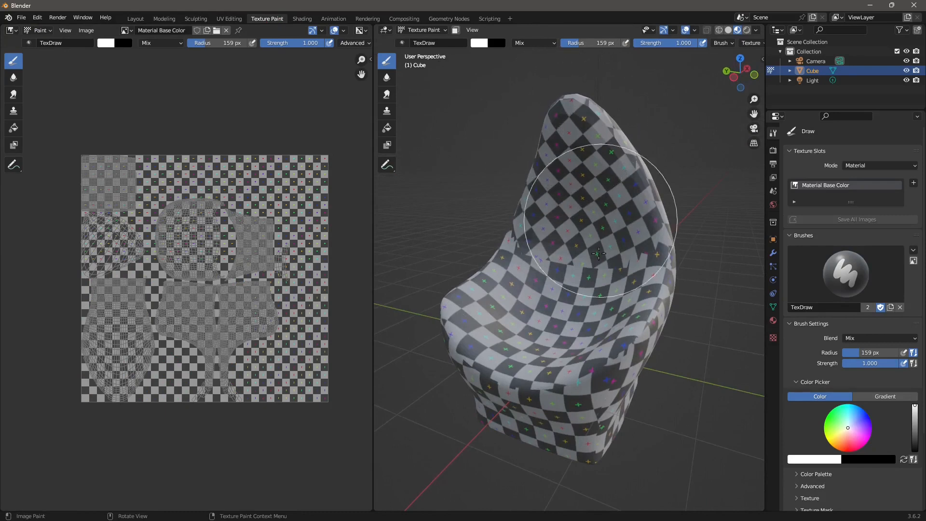
pyautogui.moveTo(600, 307)
pyautogui.mouseDown(button='middle')
pyautogui.moveTo(604, 322)
pyautogui.moveTo(603, 207)
pyautogui.mouseUp(button='middle')
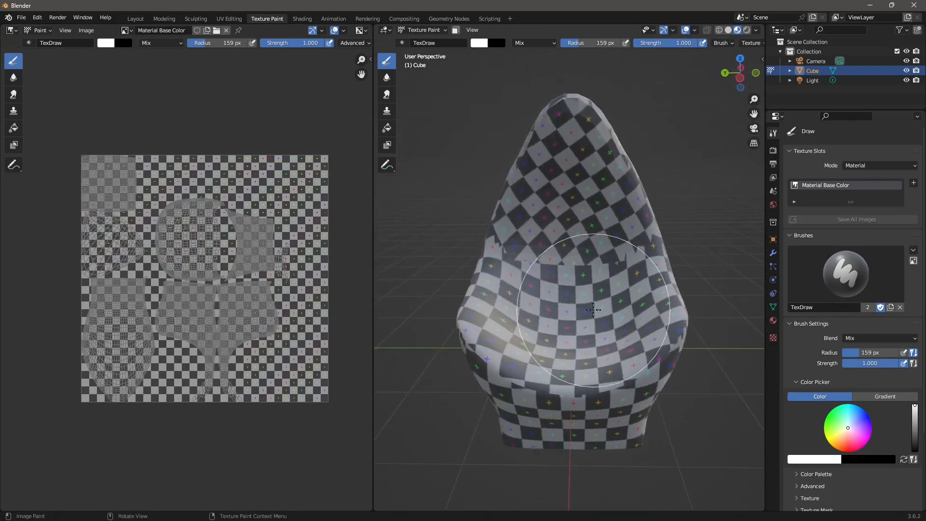
pyautogui.moveTo(587, 289)
pyautogui.mouseDown(button='middle')
pyautogui.moveTo(602, 296)
pyautogui.moveTo(563, 293)
pyautogui.mouseUp(button='middle')
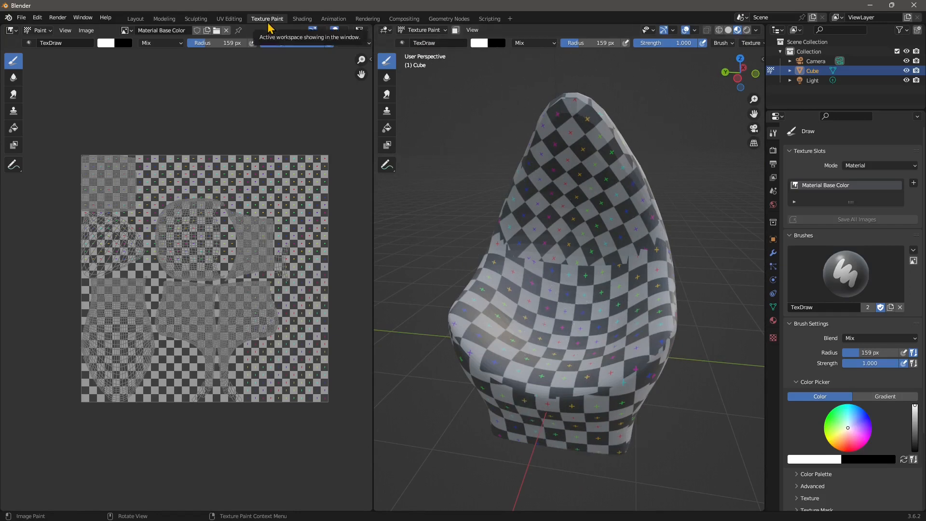
pyautogui.click(229, 18)
pyautogui.moveTo(524, 288); pyautogui.dragTo(559, 288, button='middle')
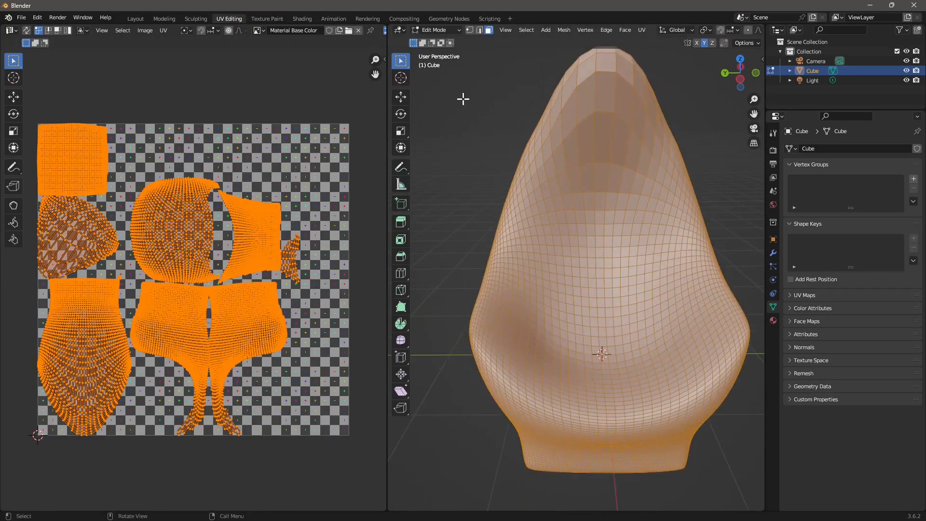
# In edge select mode, deselect everything and select edge loops around the chair's base
pyautogui.click(479, 30)
pyautogui.hotkey('alt', 'a')
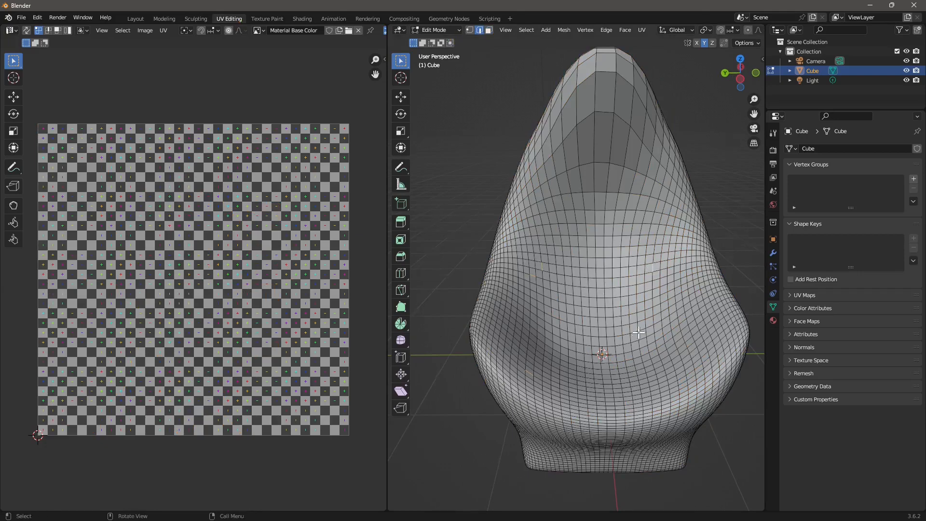
pyautogui.moveTo(638, 332); pyautogui.dragTo(631, 339, button='middle')
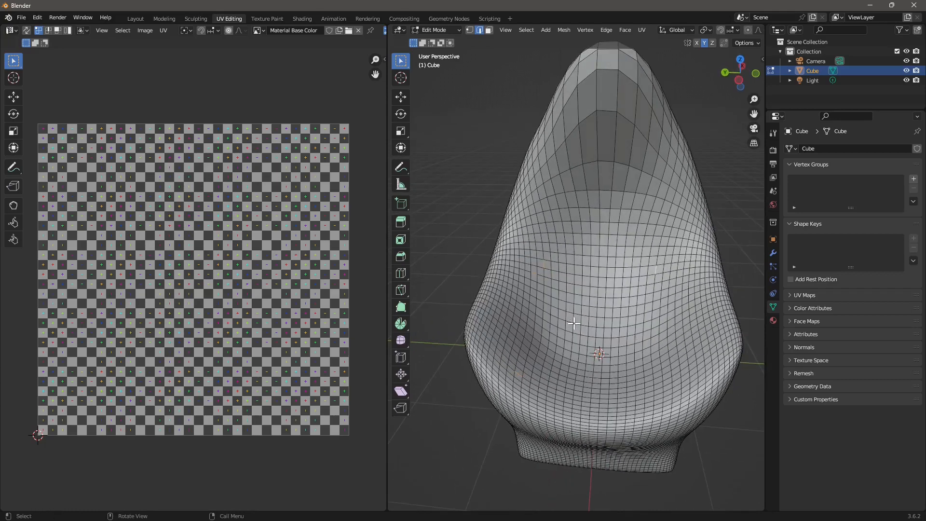
pyautogui.moveTo(574, 323); pyautogui.dragTo(583, 252, button='middle')
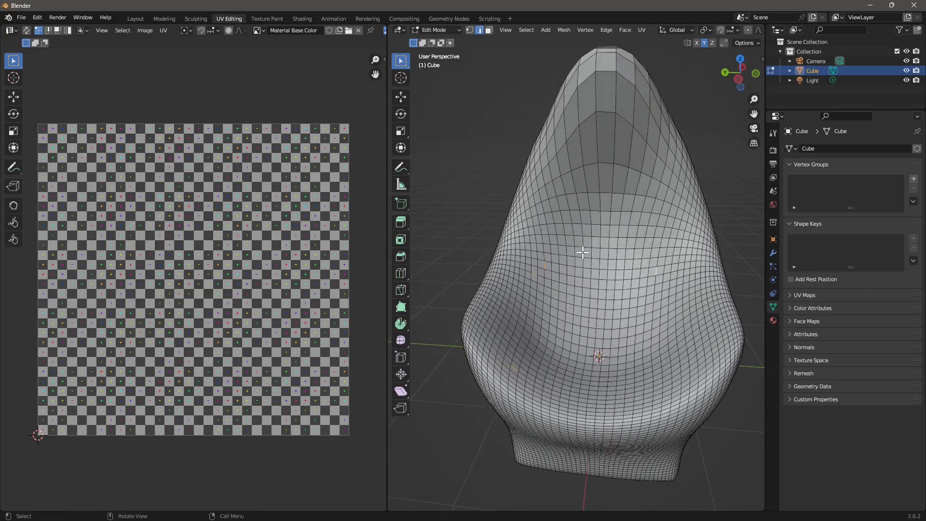
pyautogui.click(527, 30)
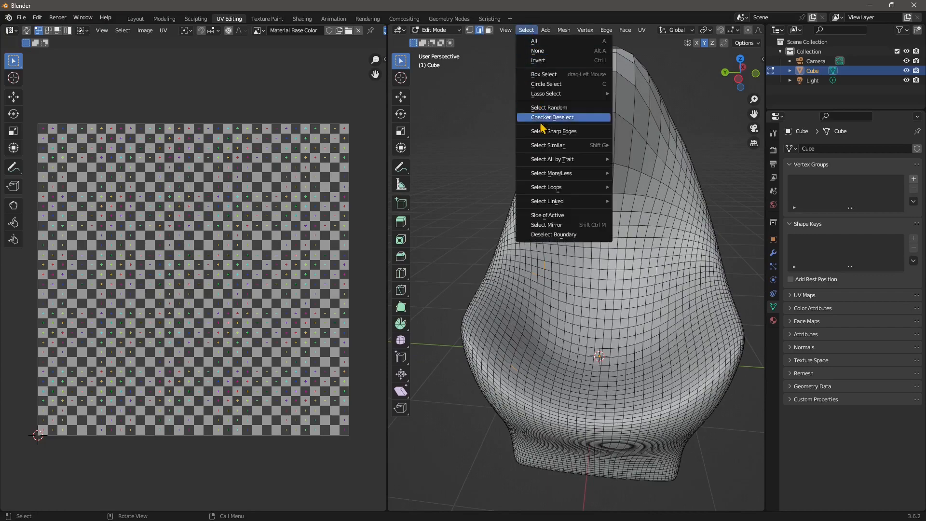
pyautogui.moveTo(567, 192)
pyautogui.click(632, 197)
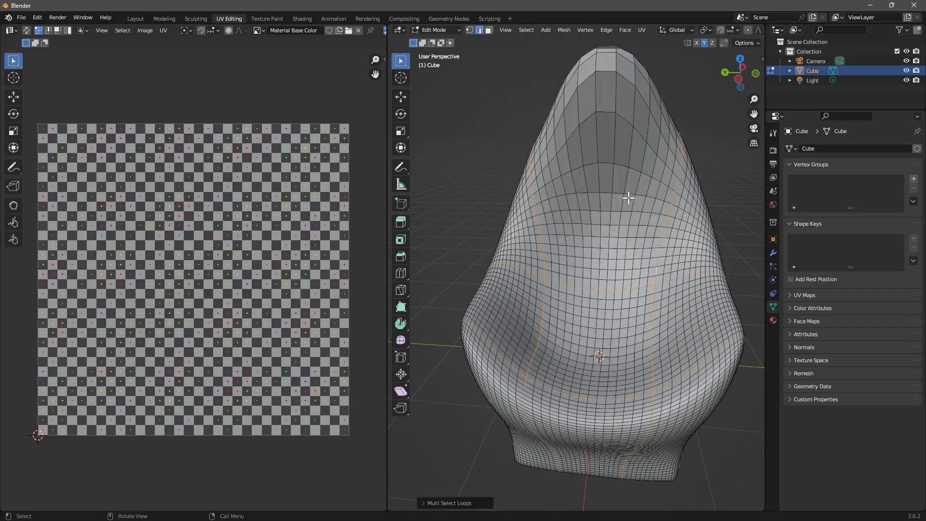
# Add more edge loops running up the chair's side to the selection
pyautogui.moveTo(554, 346); pyautogui.dragTo(562, 288, button='middle')
pyautogui.moveTo(579, 391); pyautogui.dragTo(519, 404, button='middle')
pyautogui.moveTo(692, 351); pyautogui.dragTo(579, 357, button='middle')
pyautogui.click(526, 30)
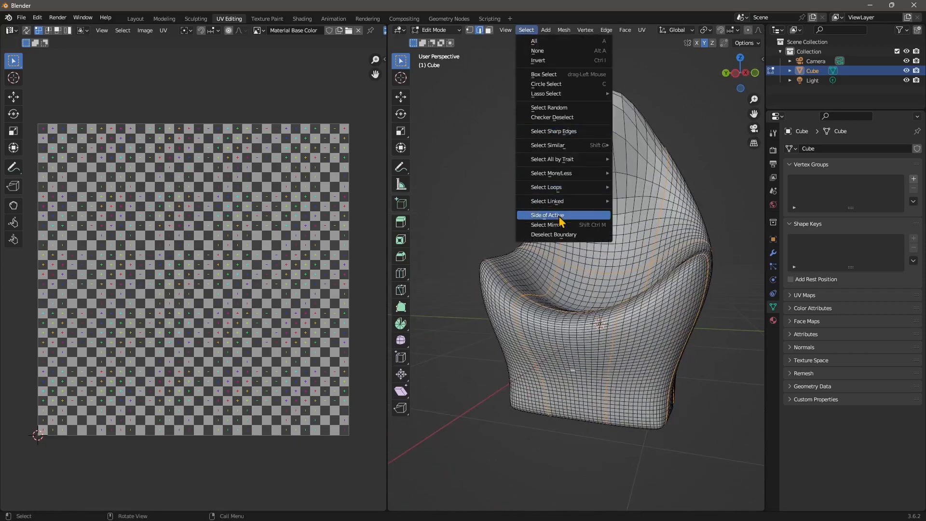
pyautogui.moveTo(561, 193)
pyautogui.click(641, 187)
pyautogui.moveTo(627, 202); pyautogui.dragTo(620, 247, button='middle')
# Mark the selected edge loops as UV seams
pyautogui.rightClick(557, 261)
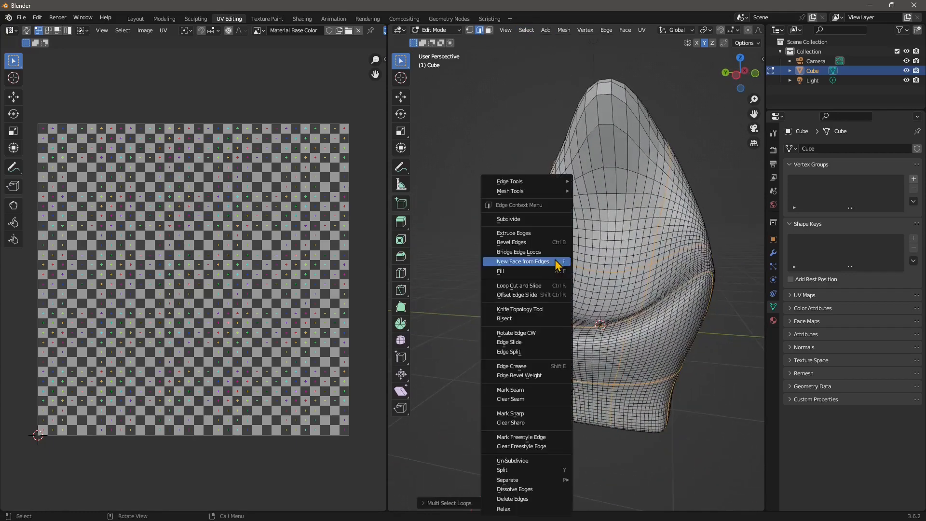
pyautogui.click(502, 390)
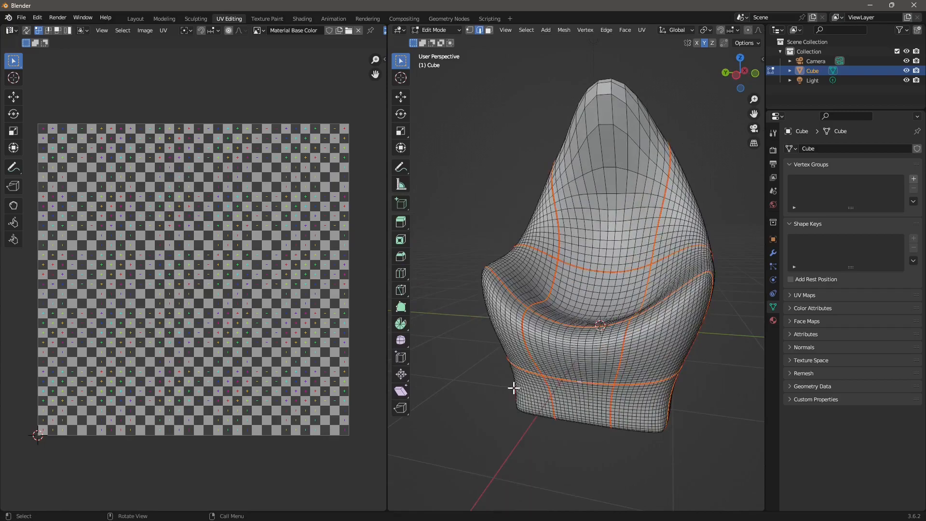
pyautogui.moveTo(540, 60); pyautogui.dragTo(472, 251, button='middle')
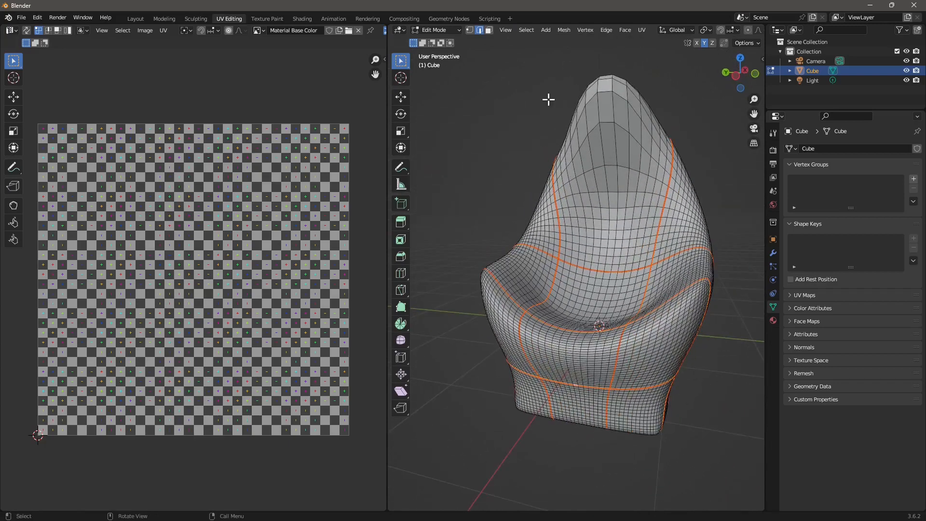
pyautogui.moveTo(589, 202); pyautogui.dragTo(571, 203, button='middle')
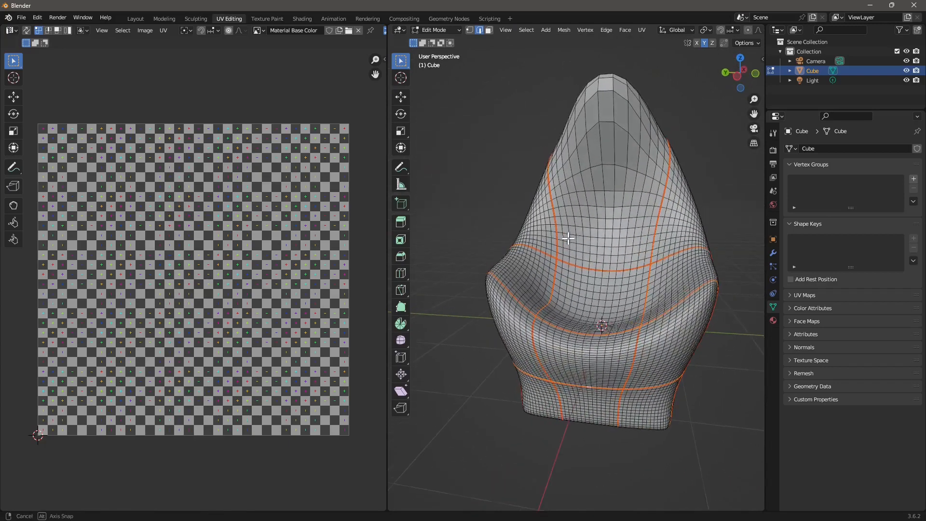
# Switch to face select mode and select the entire chair mesh
pyautogui.click(489, 31)
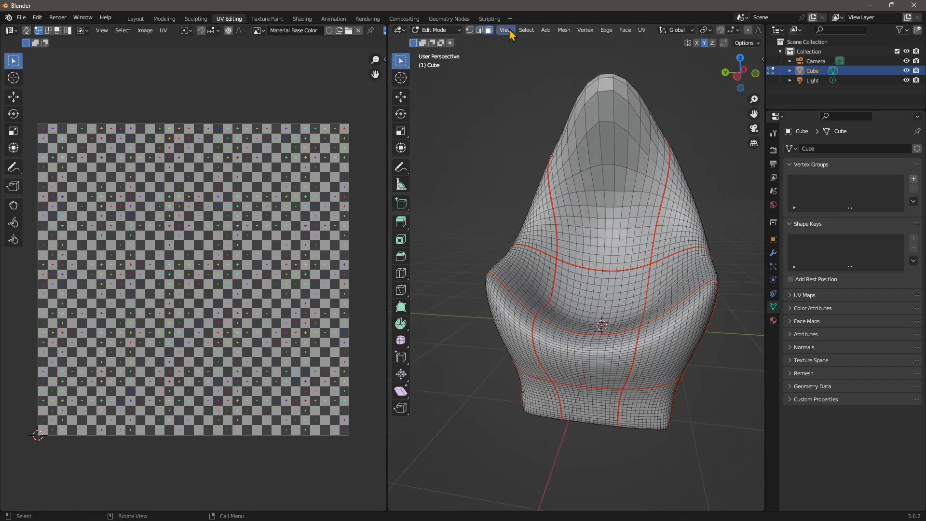
pyautogui.click(526, 30)
pyautogui.click(534, 42)
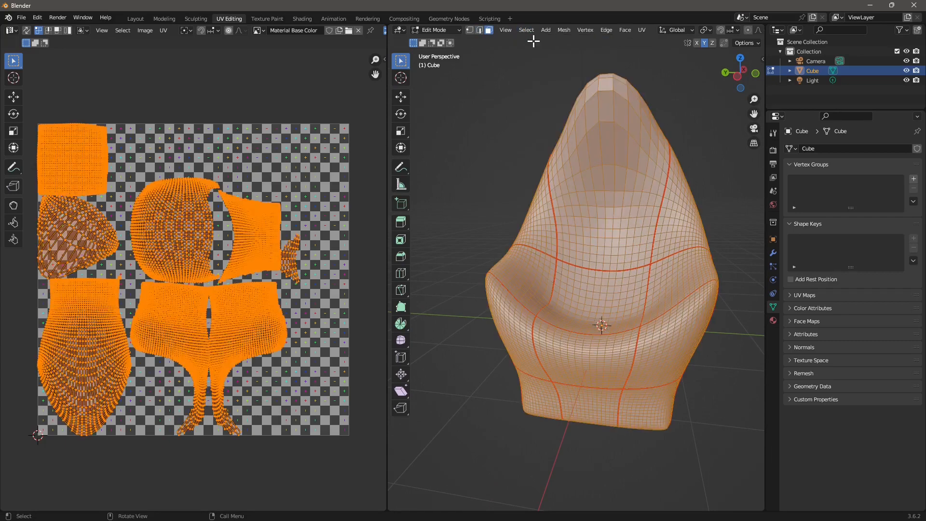
# Apply a seam-based Unwrap to the whole chair and orbit its checkered result in Texture Paint
pyautogui.rightClick(562, 198)
pyautogui.moveTo(528, 299)
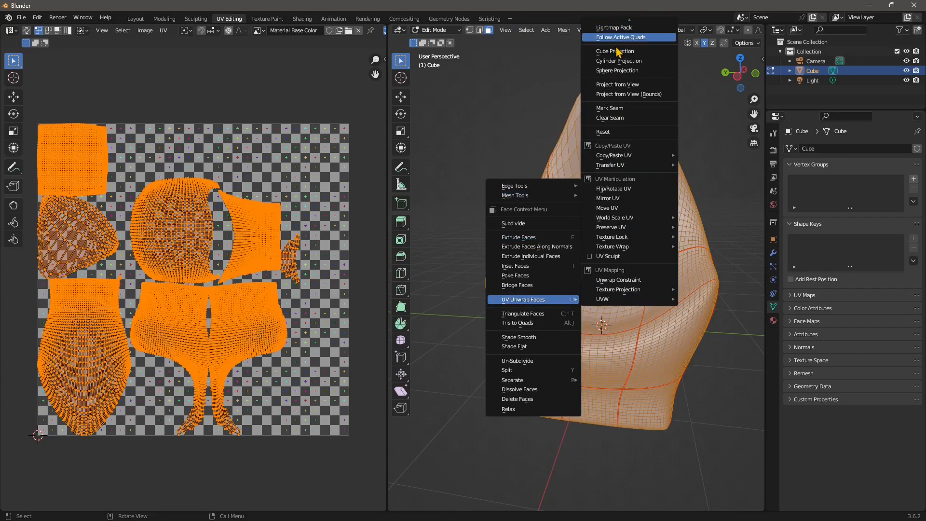
pyautogui.press('Escape')
pyautogui.scroll(1, 617, 76)
pyautogui.scroll(-2, 564, 251)
pyautogui.keyDown('shift'); pyautogui.moveTo(593, 227); pyautogui.dragTo(588, 257, button='middle'); pyautogui.keyUp('shift')
pyautogui.rightClick(554, 378)
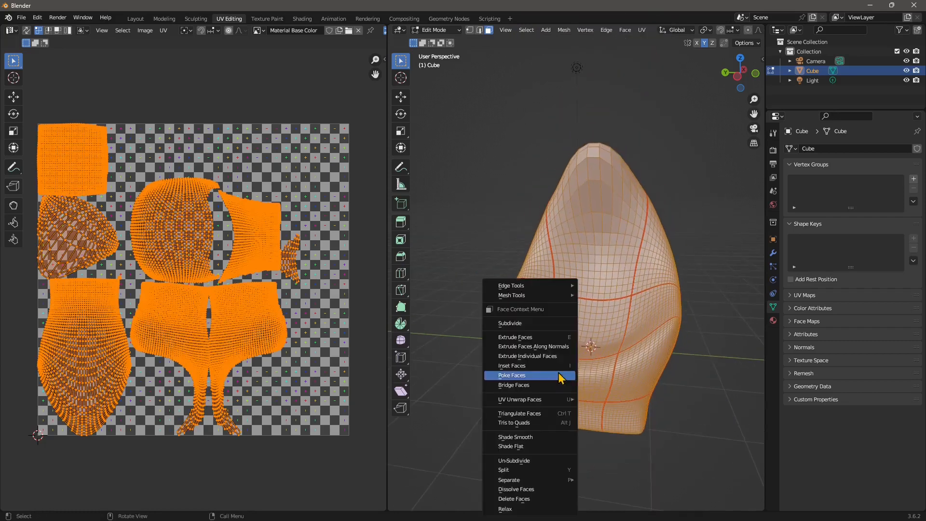
pyautogui.moveTo(539, 400)
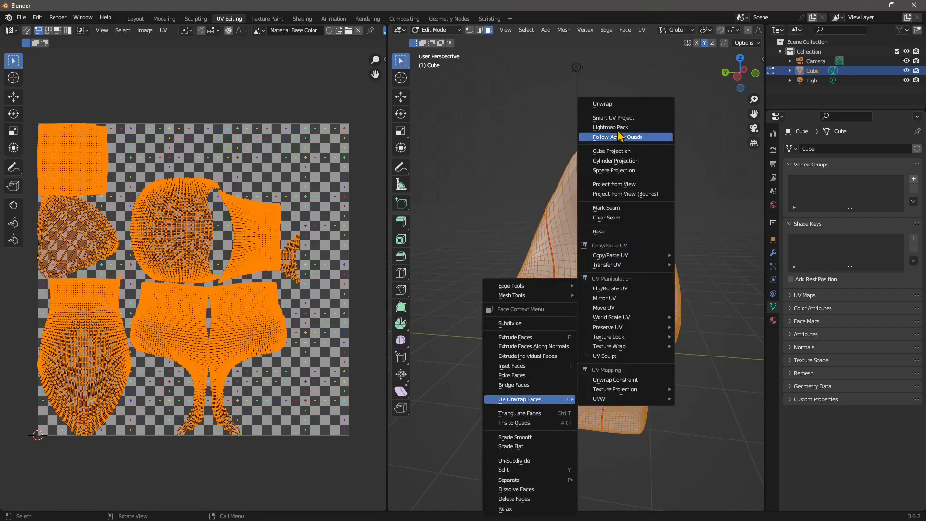
pyautogui.click(601, 104)
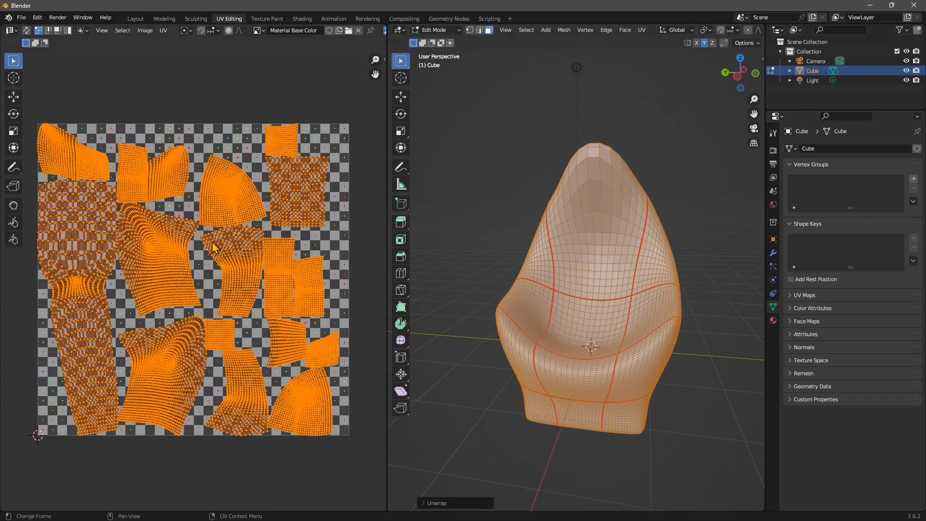
pyautogui.click(272, 19)
pyautogui.moveTo(584, 318)
pyautogui.mouseDown(button='middle')
pyautogui.moveTo(628, 357)
pyautogui.moveTo(622, 193)
pyautogui.mouseUp(button='middle')
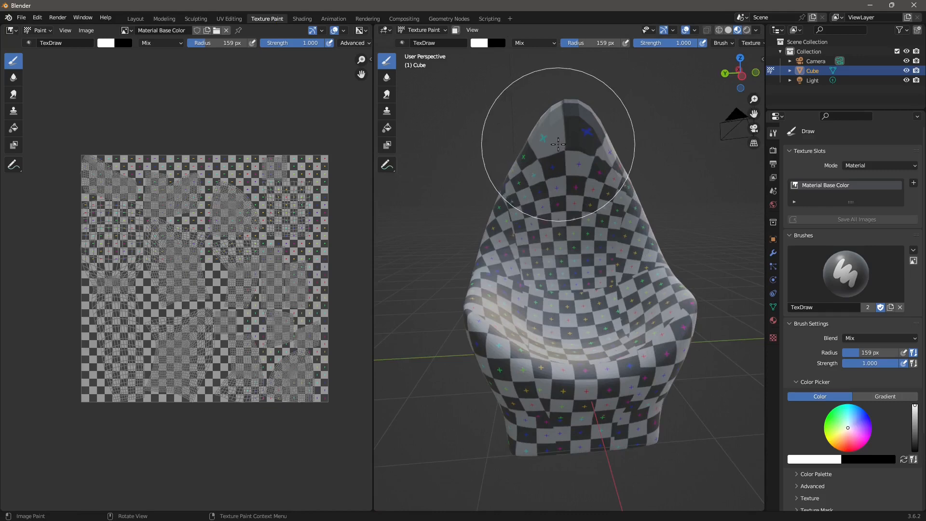
# Back in UV Editing, re-unwrap the chair with Smart UV Project using default settings
pyautogui.click(229, 19)
pyautogui.rightClick(556, 273)
pyautogui.moveTo(559, 270)
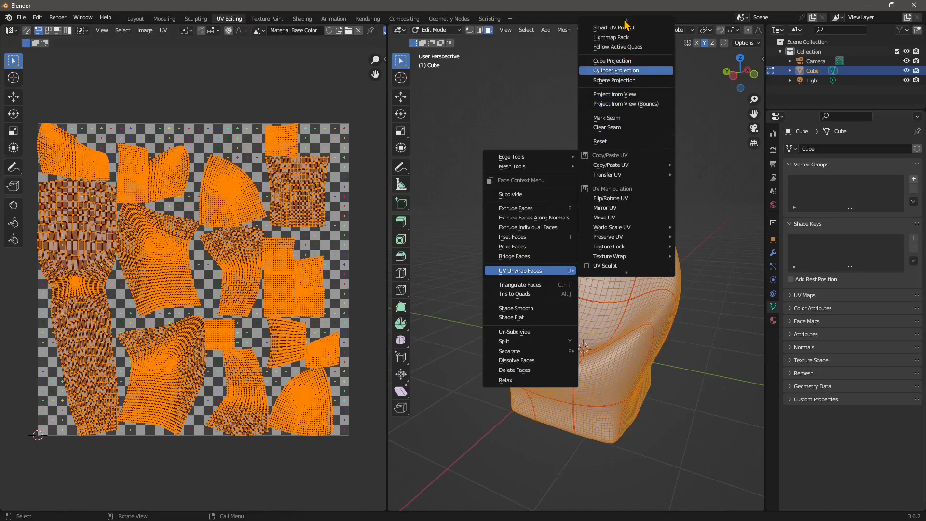
pyautogui.click(621, 37)
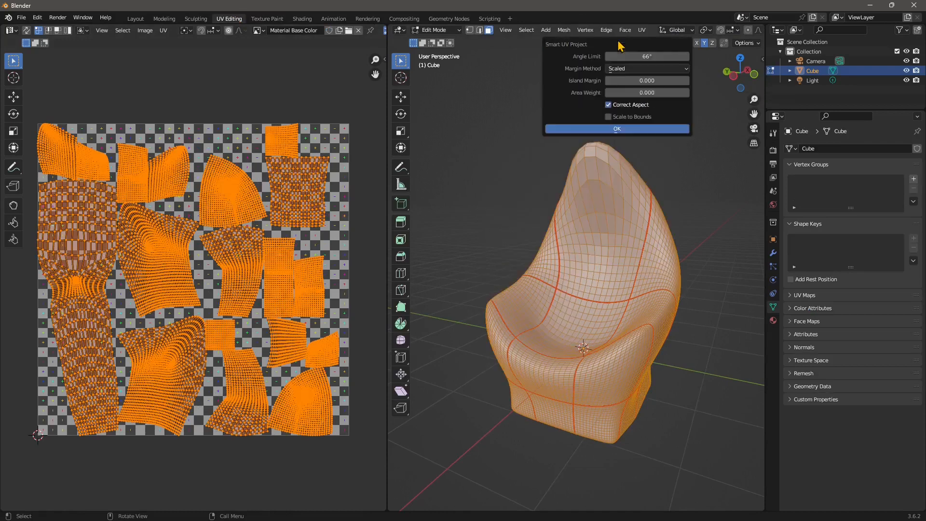
pyautogui.click(632, 128)
pyautogui.moveTo(494, 289); pyautogui.dragTo(379, 38, button='middle')
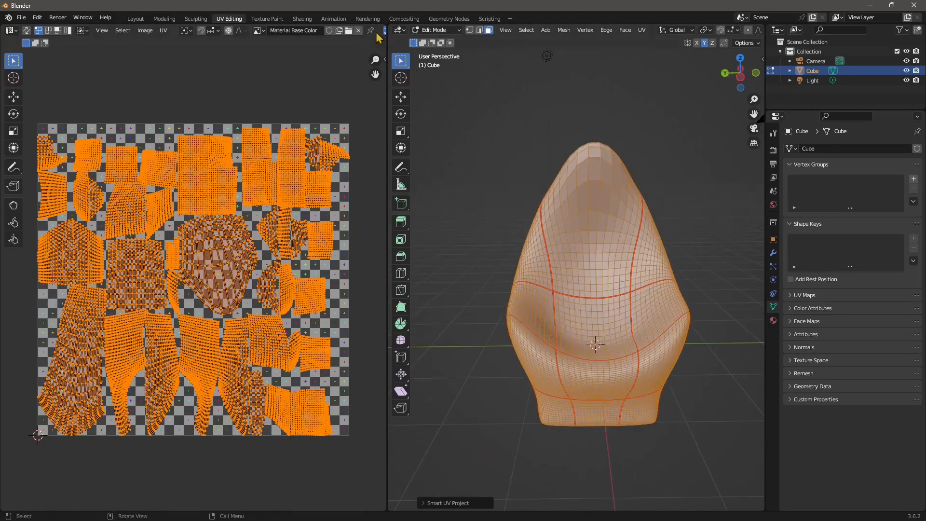
# Orbit and zoom around the chair in Texture Paint to inspect the checker pattern and seams
pyautogui.click(265, 19)
pyautogui.moveTo(487, 308)
pyautogui.mouseDown(button='middle')
pyautogui.moveTo(454, 329)
pyautogui.moveTo(544, 194)
pyautogui.mouseUp(button='middle')
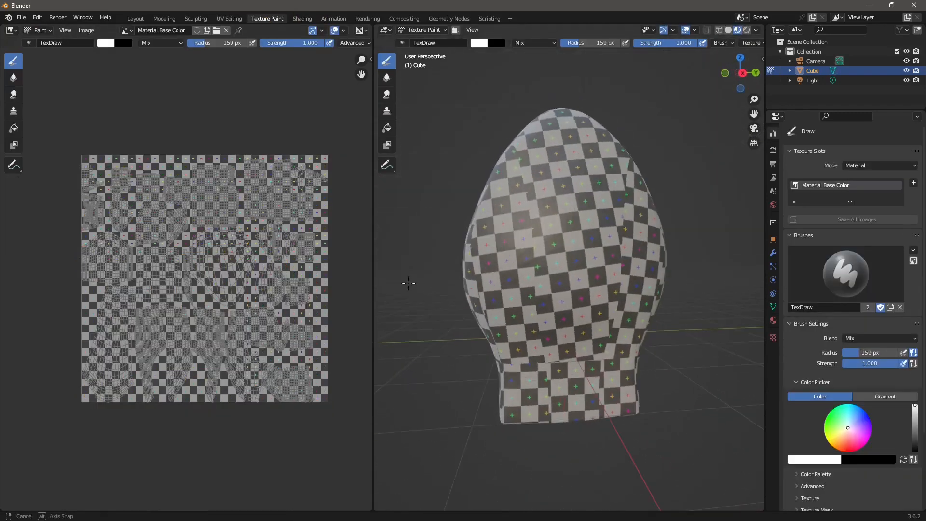
pyautogui.scroll(3, 545, 217)
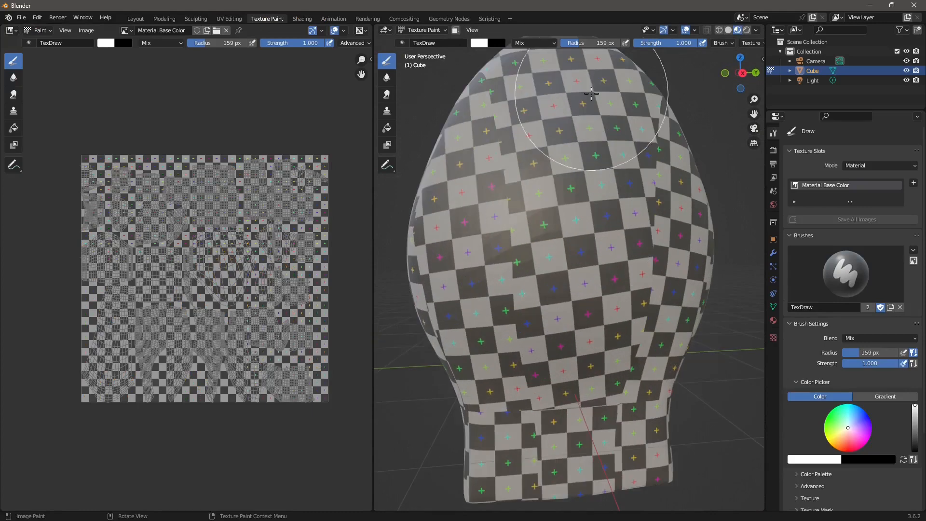
pyautogui.moveTo(546, 244)
pyautogui.mouseDown(button='middle')
pyautogui.moveTo(513, 244)
pyautogui.moveTo(468, 294)
pyautogui.mouseUp(button='middle')
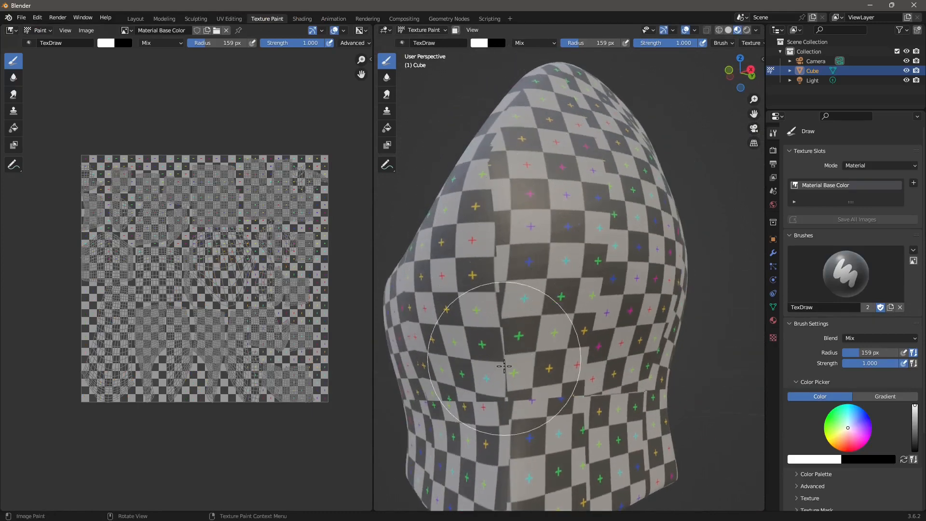
pyautogui.moveTo(516, 390)
pyautogui.mouseDown(button='middle')
pyautogui.moveTo(541, 337)
pyautogui.moveTo(523, 378)
pyautogui.moveTo(495, 386)
pyautogui.moveTo(478, 298)
pyautogui.moveTo(619, 336)
pyautogui.moveTo(594, 294)
pyautogui.mouseUp(button='middle')
pyautogui.scroll(-3, 557, 283)
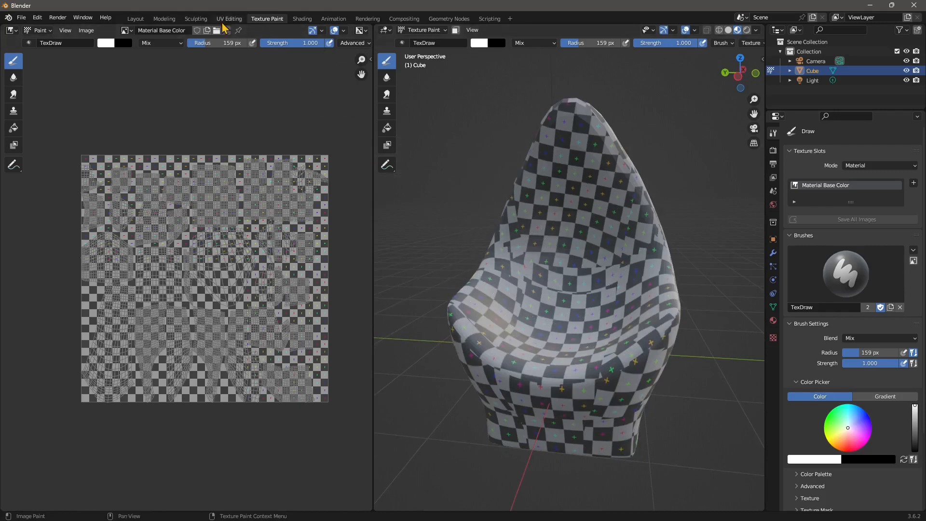
pyautogui.click(196, 21)
# Voxel-remesh the chair from the header Remesh dropdown at a 0.05 m voxel size
pyautogui.moveTo(481, 252)
pyautogui.mouseDown(button='middle')
pyautogui.moveTo(522, 310)
pyautogui.moveTo(562, 308)
pyautogui.moveTo(565, 287)
pyautogui.mouseUp(button='middle')
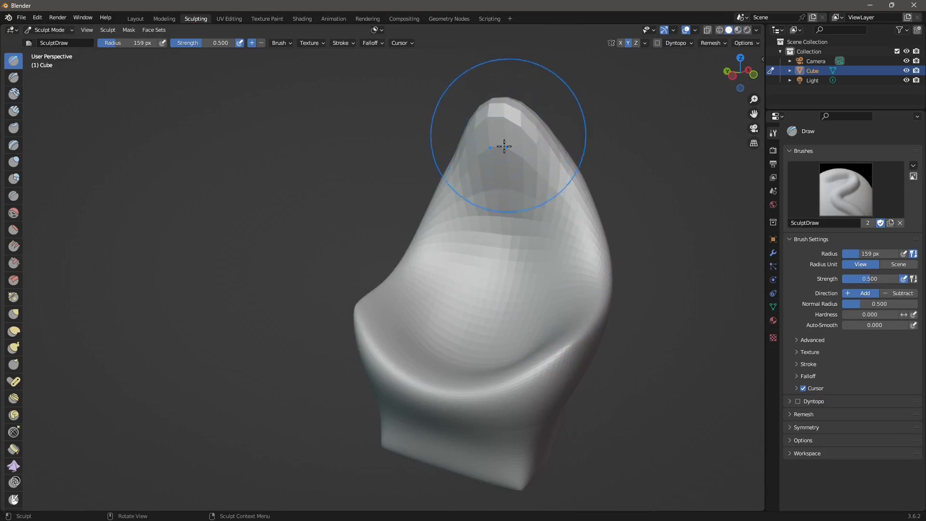
pyautogui.moveTo(505, 213)
pyautogui.mouseDown(button='middle')
pyautogui.moveTo(502, 192)
pyautogui.moveTo(601, 127)
pyautogui.mouseUp(button='middle')
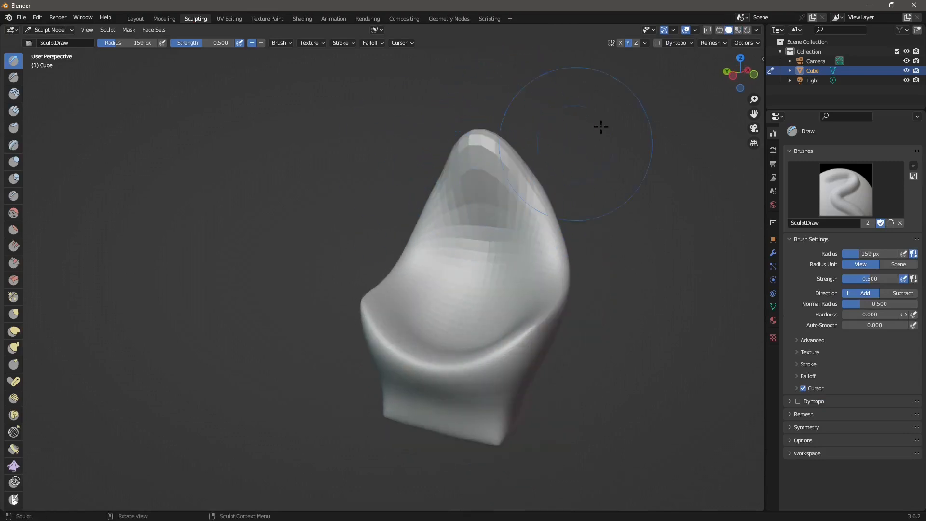
pyautogui.click(707, 43)
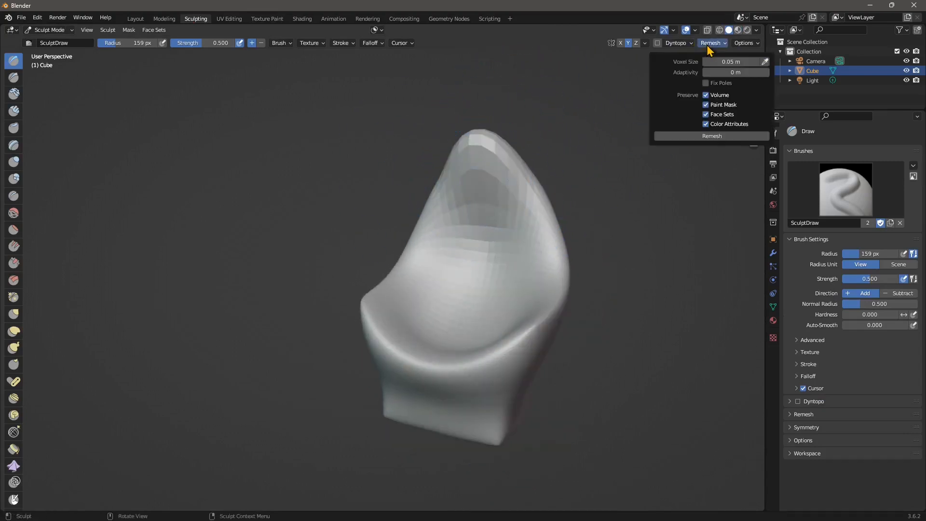
pyautogui.click(697, 136)
pyautogui.moveTo(459, 196)
pyautogui.mouseDown(button='middle')
pyautogui.moveTo(497, 180)
pyautogui.moveTo(535, 180)
pyautogui.moveTo(487, 180)
pyautogui.mouseUp(button='middle')
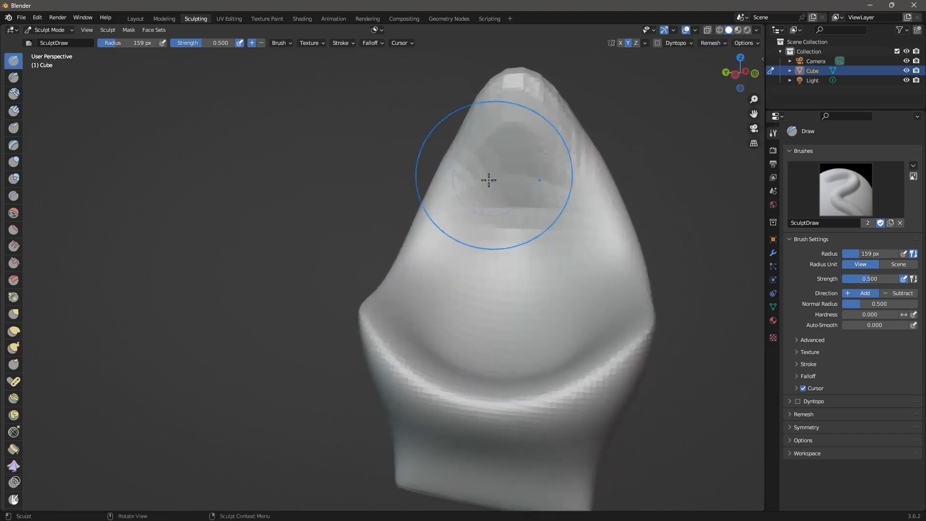
pyautogui.rightClick(479, 205)
# Apply Shade Smooth to the chair in the Layout workspace
pyautogui.click(135, 19)
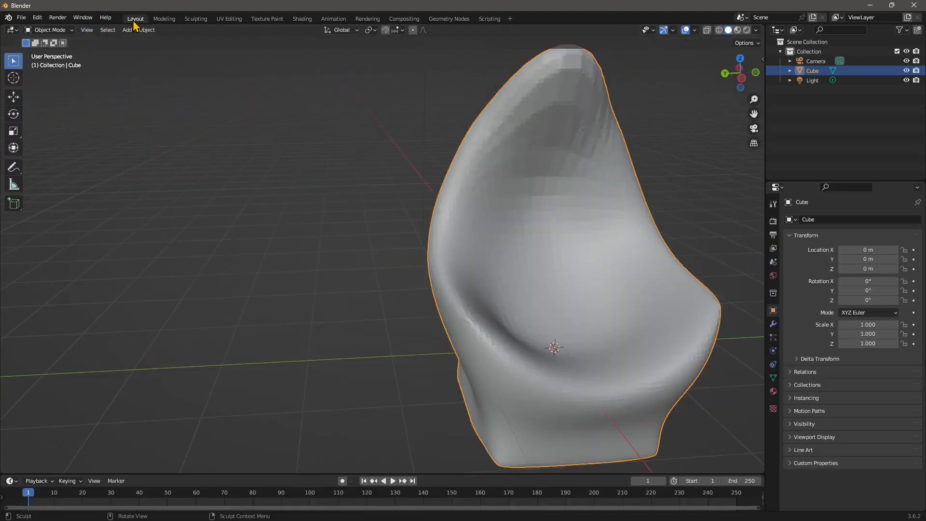
pyautogui.rightClick(510, 179)
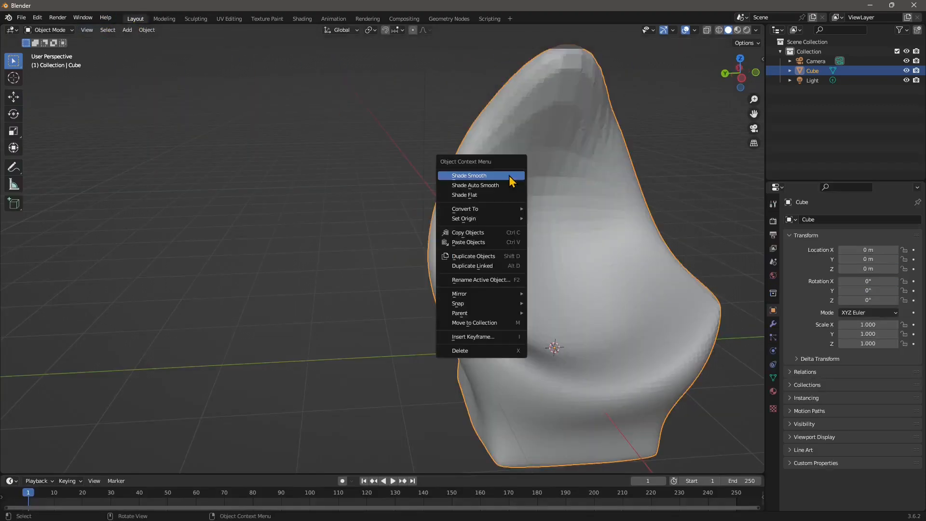
pyautogui.click(510, 175)
pyautogui.moveTo(510, 179); pyautogui.dragTo(530, 241, button='middle')
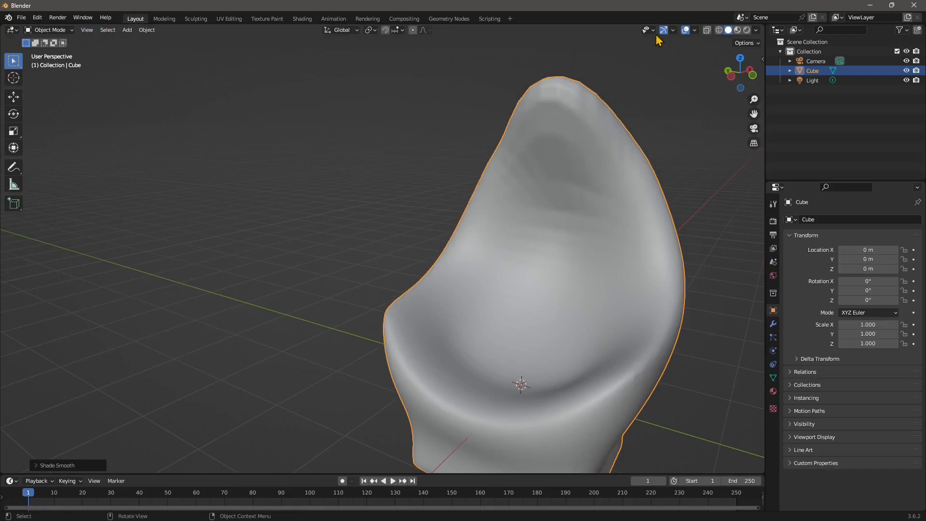
# Soften the ridge along the front of the seat with the Draw brush in Sculpting
pyautogui.click(196, 19)
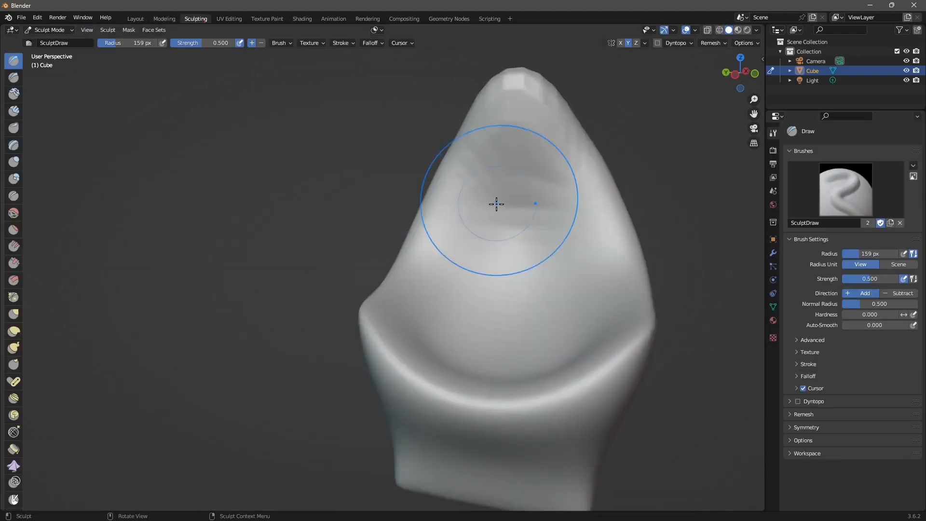
pyautogui.moveTo(496, 202)
pyautogui.mouseDown(button='middle')
pyautogui.moveTo(537, 181)
pyautogui.moveTo(515, 120)
pyautogui.mouseUp(button='middle')
pyautogui.moveTo(538, 236)
pyautogui.mouseDown()
pyautogui.moveTo(454, 384)
pyautogui.moveTo(511, 386)
pyautogui.mouseUp()
pyautogui.scroll(-1, 525, 371)
pyautogui.moveTo(512, 378); pyautogui.dragTo(506, 365, button='middle')
pyautogui.moveTo(576, 338); pyautogui.dragTo(419, 328, button='middle')
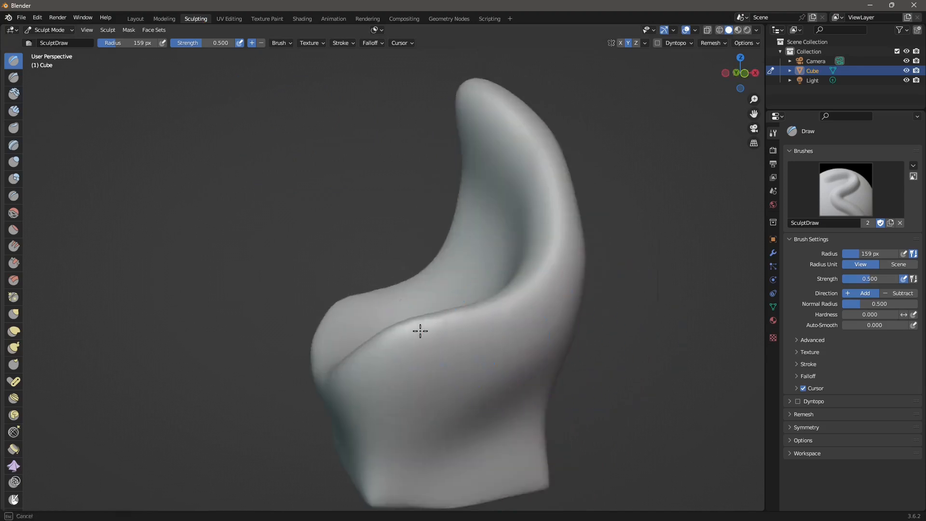
pyautogui.moveTo(506, 369); pyautogui.dragTo(482, 337, button='middle')
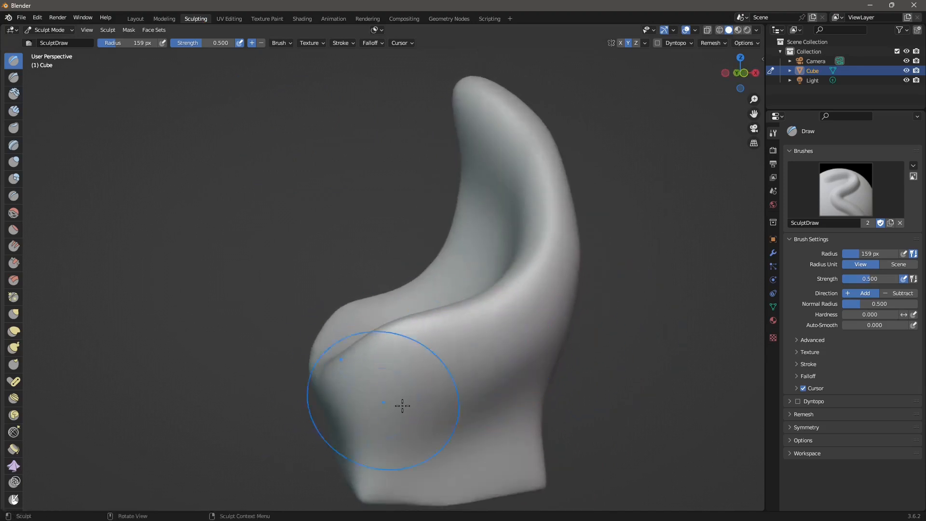
pyautogui.moveTo(401, 405); pyautogui.dragTo(324, 347, button='middle')
pyautogui.moveTo(271, 418)
pyautogui.mouseDown(button='middle')
pyautogui.moveTo(616, 136)
pyautogui.moveTo(581, 217)
pyautogui.moveTo(591, 214)
pyautogui.moveTo(628, 295)
pyautogui.moveTo(586, 310)
pyautogui.moveTo(568, 195)
pyautogui.moveTo(477, 250)
pyautogui.moveTo(395, 262)
pyautogui.mouseUp(button='middle')
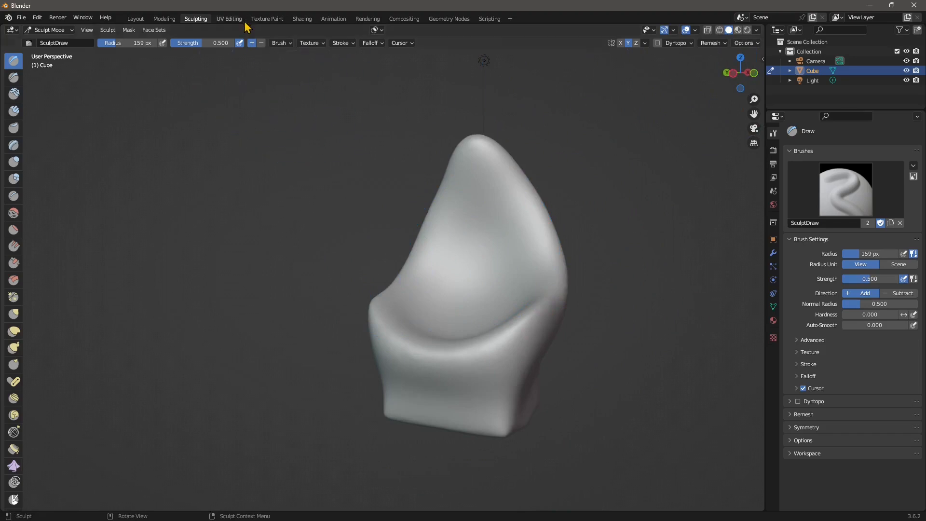
# In UV Editing, switch the chair mesh to edge select mode and enable Edge Loops selection
pyautogui.click(229, 19)
pyautogui.scroll(5, 615, 312)
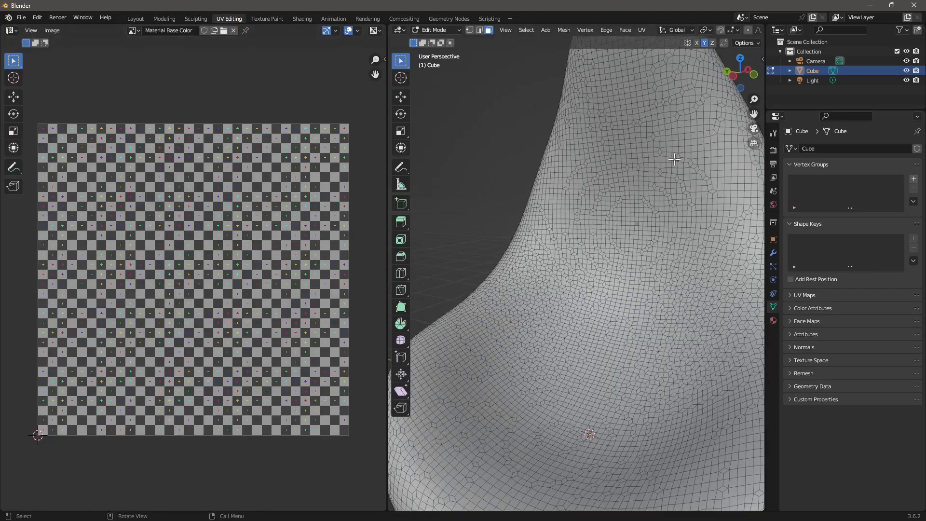
pyautogui.moveTo(496, 370); pyautogui.dragTo(493, 272, button='middle')
pyautogui.moveTo(595, 322); pyautogui.dragTo(588, 292, button='middle')
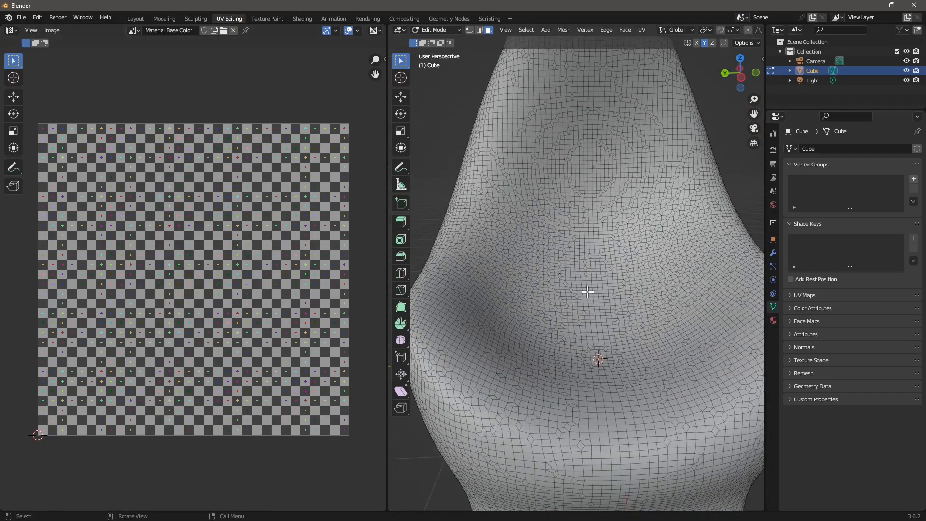
pyautogui.click(480, 31)
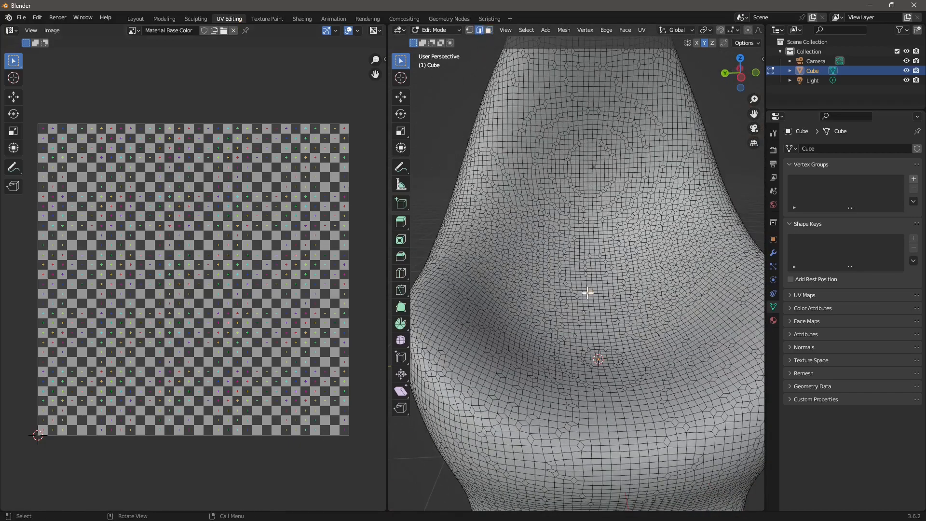
pyautogui.scroll(3, 590, 293)
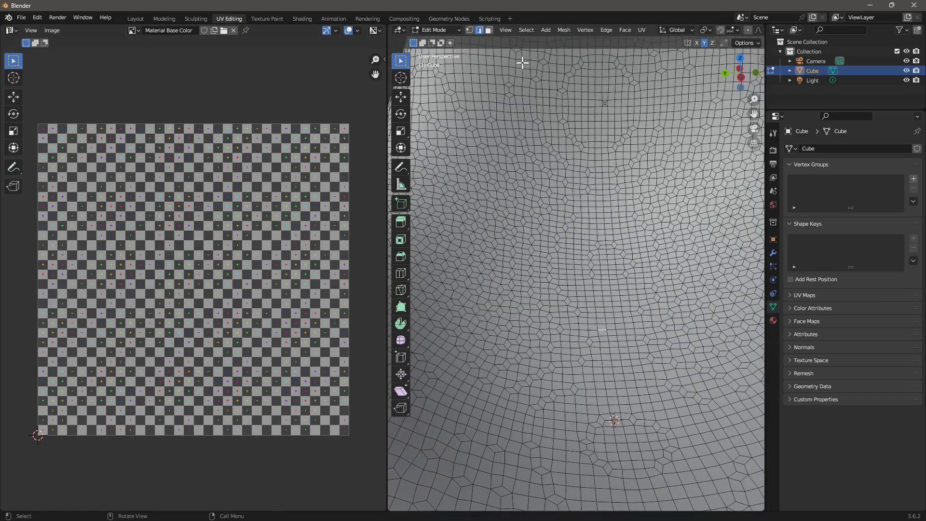
pyautogui.click(525, 31)
pyautogui.moveTo(554, 193)
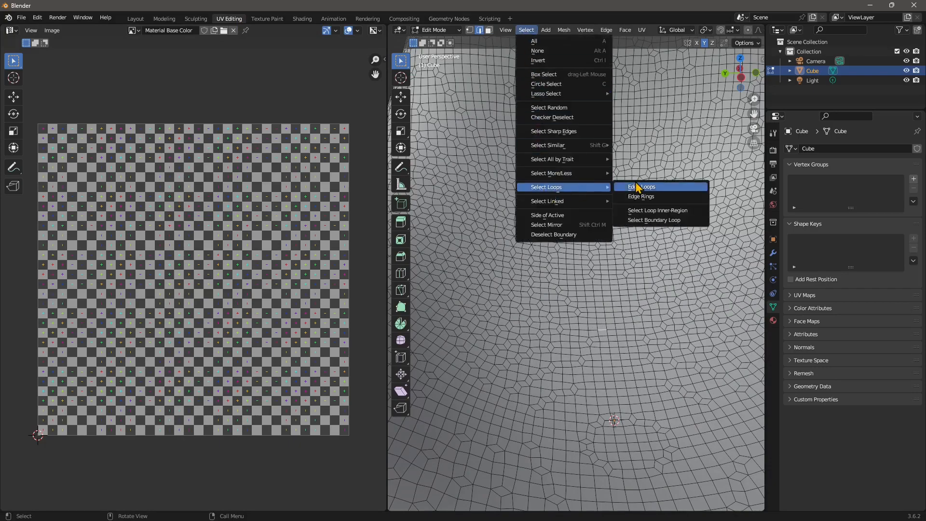
pyautogui.click(633, 186)
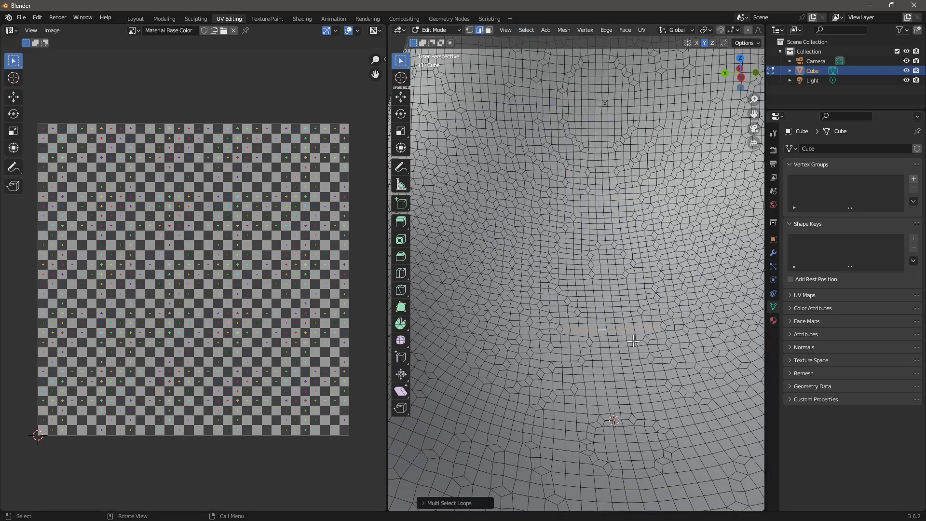
# Select an edge loop on the seat surface and orbit to inspect the mesh's loops
pyautogui.scroll(-6, 633, 341)
pyautogui.moveTo(621, 386); pyautogui.dragTo(545, 399, button='middle')
pyautogui.scroll(5, 584, 336)
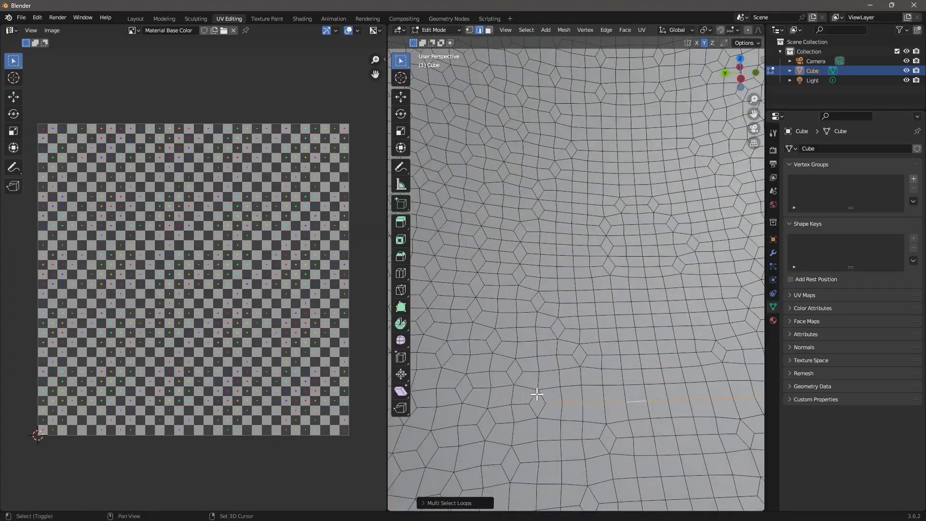
pyautogui.keyDown('shift'); pyautogui.click(532, 398); pyautogui.keyUp('shift')
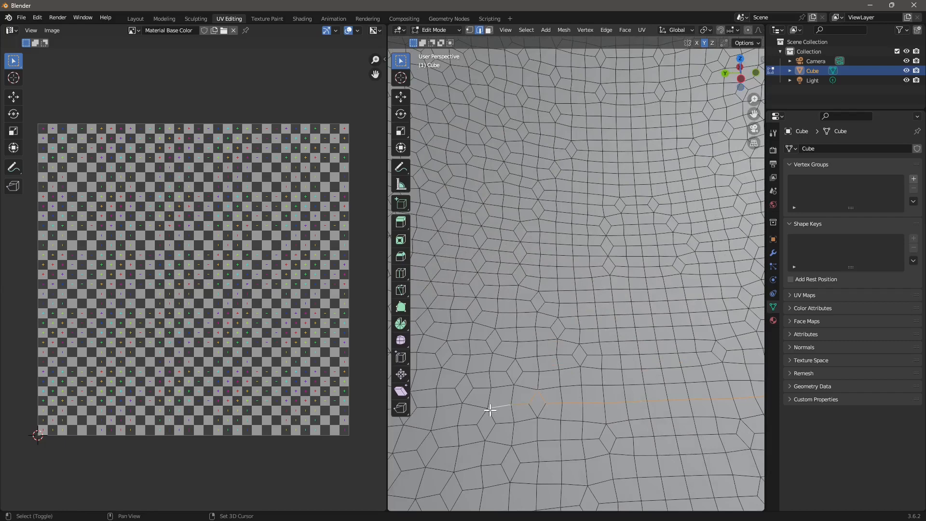
pyautogui.keyDown('shift'); pyautogui.moveTo(456, 404); pyautogui.dragTo(539, 372, button='middle'); pyautogui.keyUp('shift')
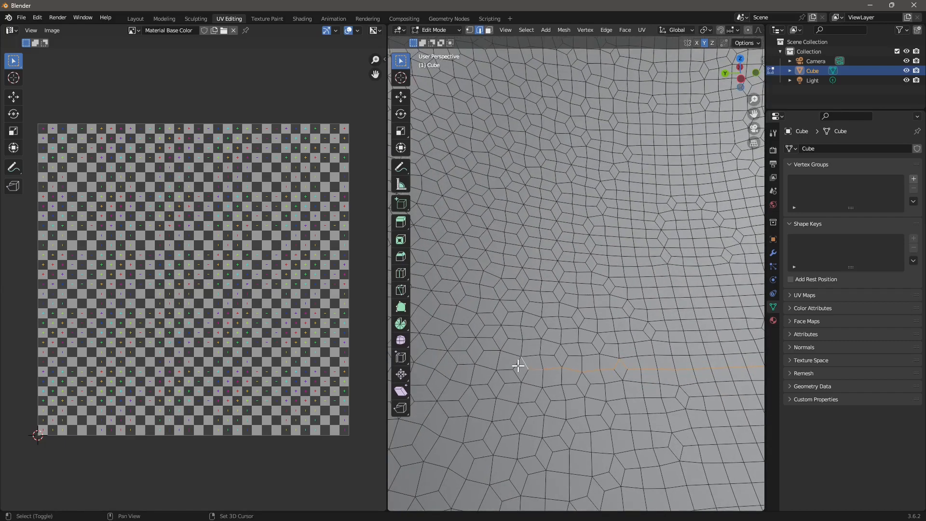
pyautogui.scroll(-6, 537, 371)
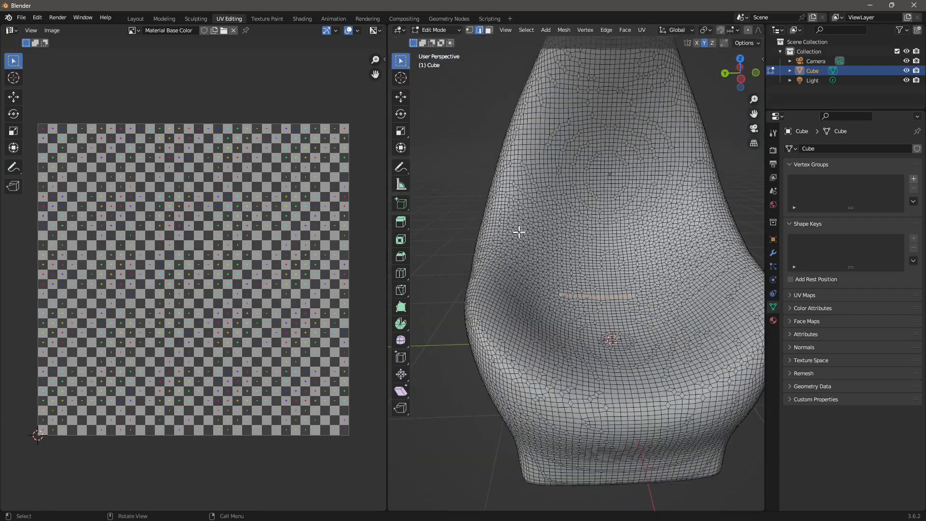
pyautogui.moveTo(519, 232); pyautogui.dragTo(532, 248, button='middle')
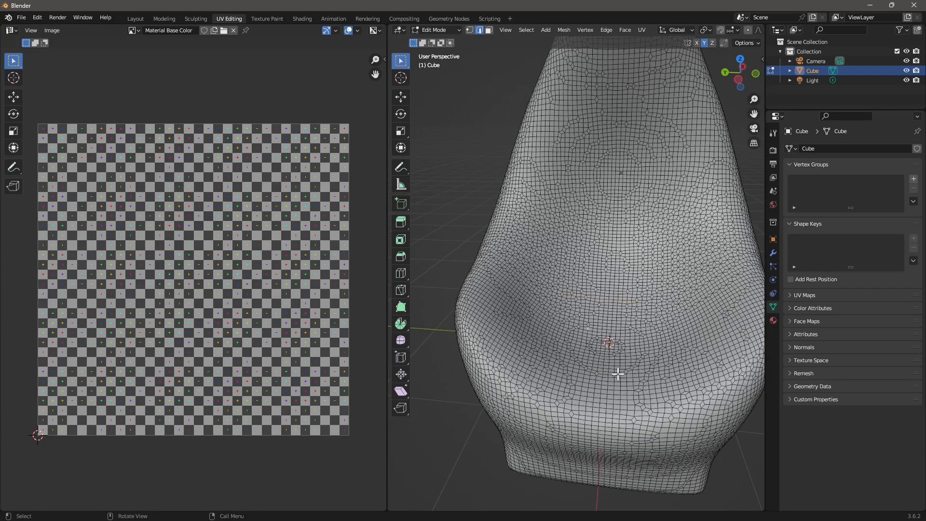
pyautogui.moveTo(617, 373); pyautogui.dragTo(603, 372, button='middle')
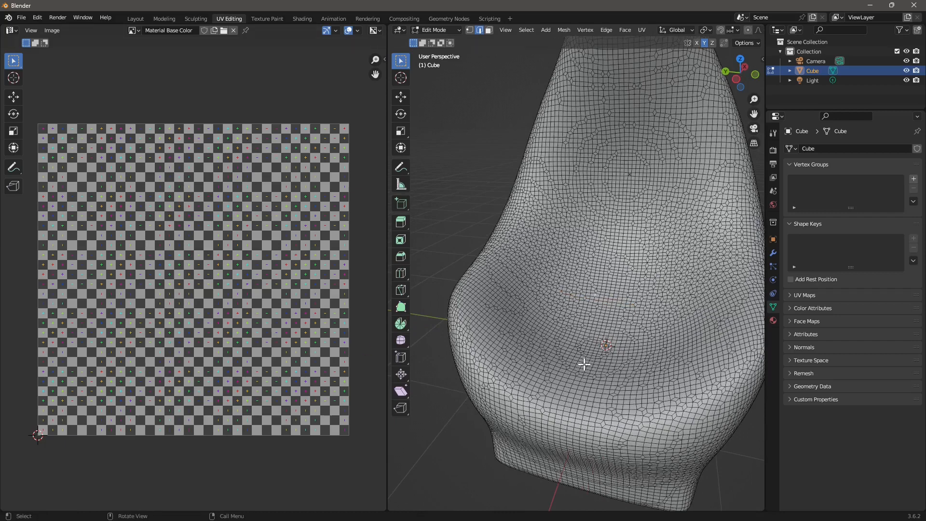
pyautogui.moveTo(584, 364); pyautogui.dragTo(557, 307, button='middle')
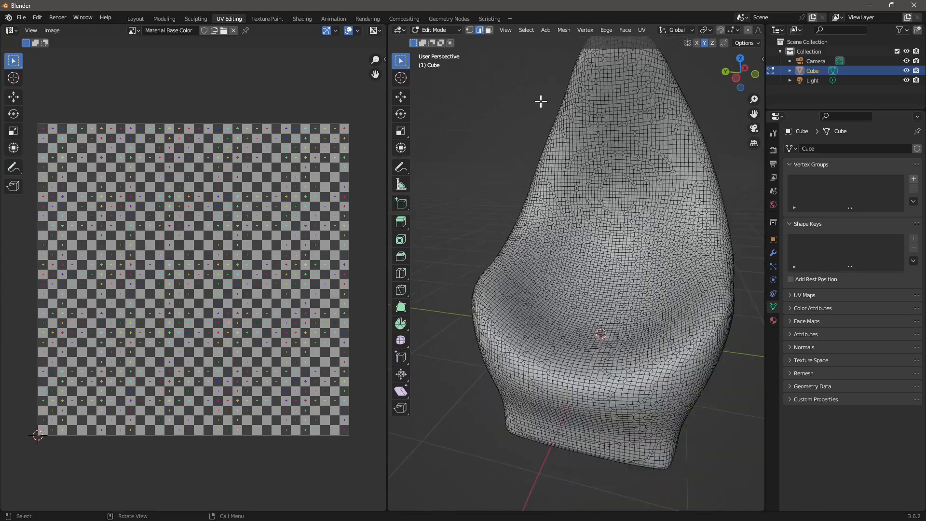
# Select all faces of the chair and unwrap them with Smart UV Project at 66°
pyautogui.click(487, 31)
pyautogui.click(524, 31)
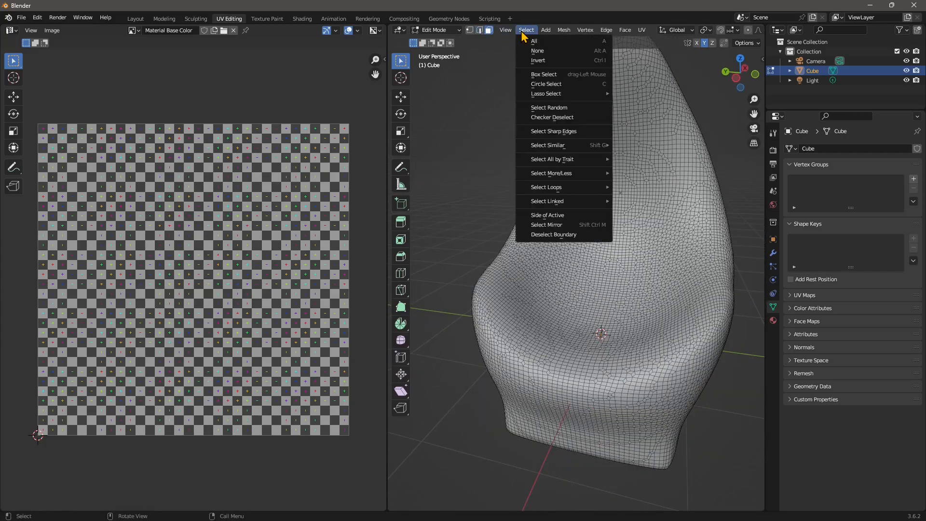
pyautogui.click(532, 41)
pyautogui.rightClick(558, 218)
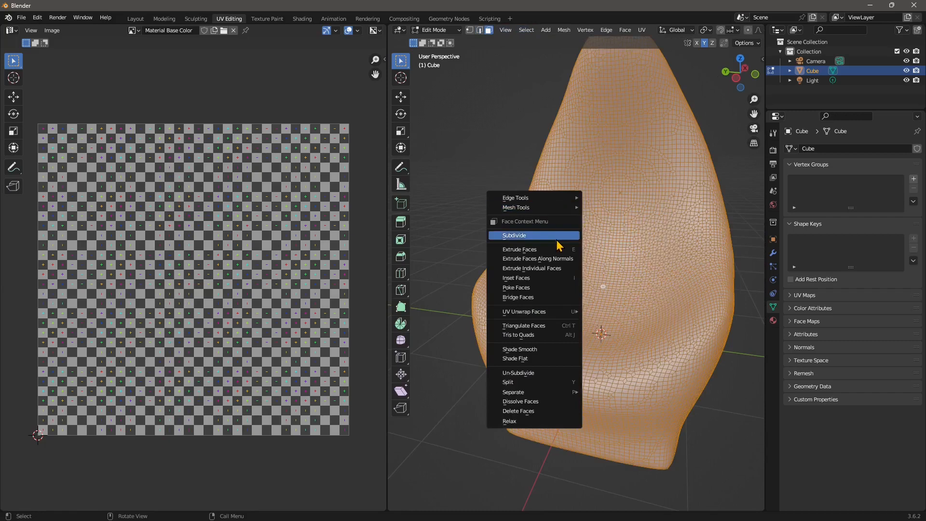
pyautogui.moveTo(545, 316)
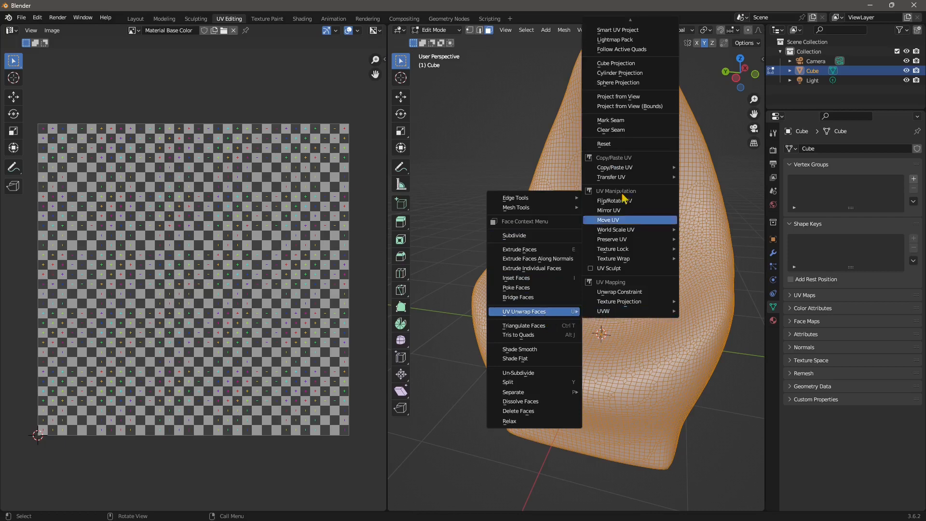
pyautogui.click(615, 40)
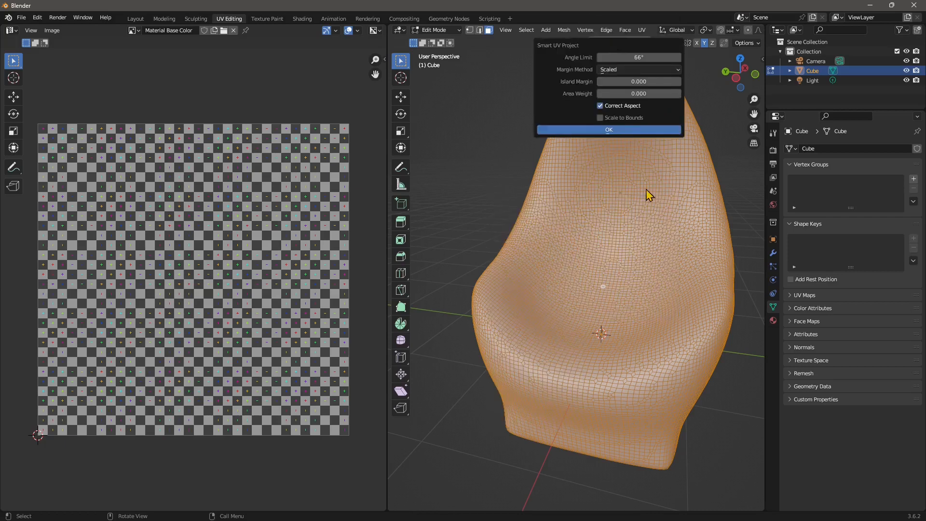
pyautogui.click(624, 130)
# Deselect the mesh and inspect the checker-textured chair in the Texture Paint workspace
pyautogui.moveTo(566, 382); pyautogui.dragTo(527, 188, button='middle')
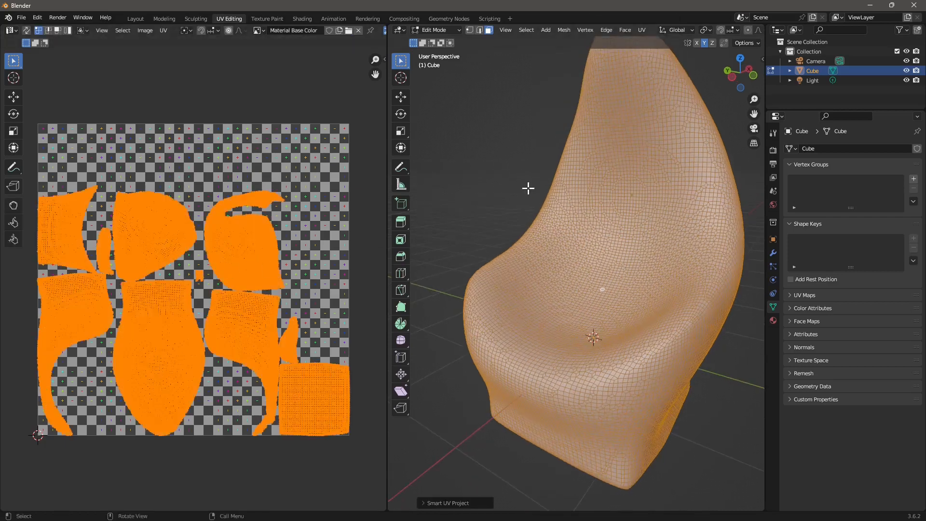
pyautogui.hotkey('alt', 'a')
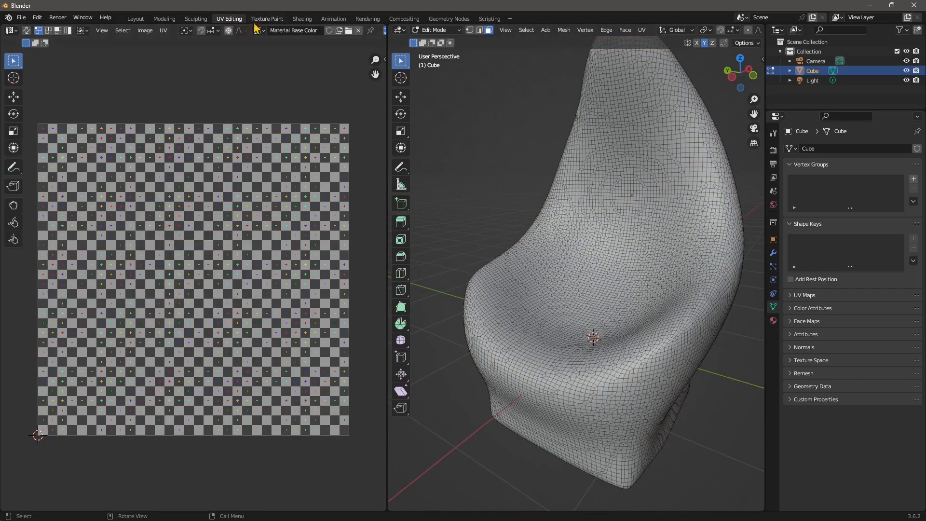
pyautogui.moveTo(555, 231); pyautogui.dragTo(577, 369, button='middle')
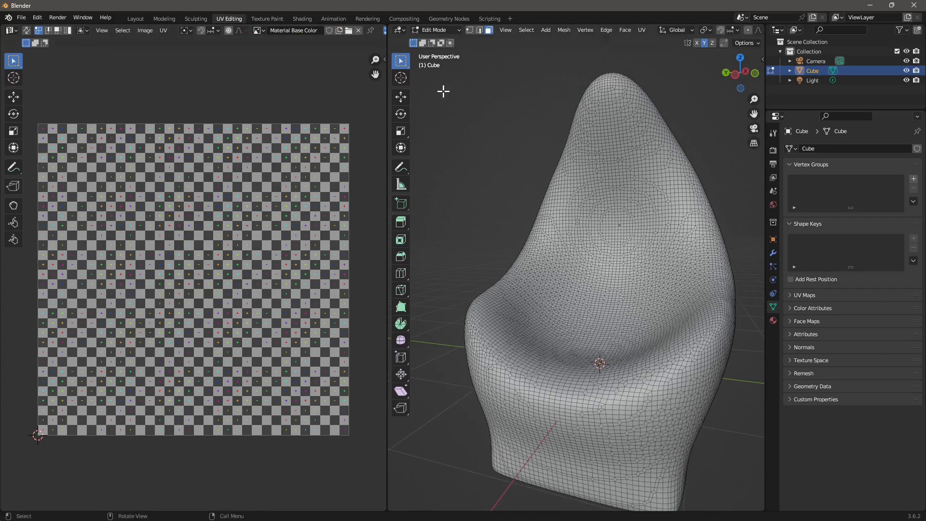
pyautogui.click(264, 20)
pyautogui.moveTo(443, 278)
pyautogui.mouseDown(button='middle')
pyautogui.moveTo(554, 302)
pyautogui.moveTo(554, 290)
pyautogui.mouseUp(button='middle')
pyautogui.scroll(8, 555, 166)
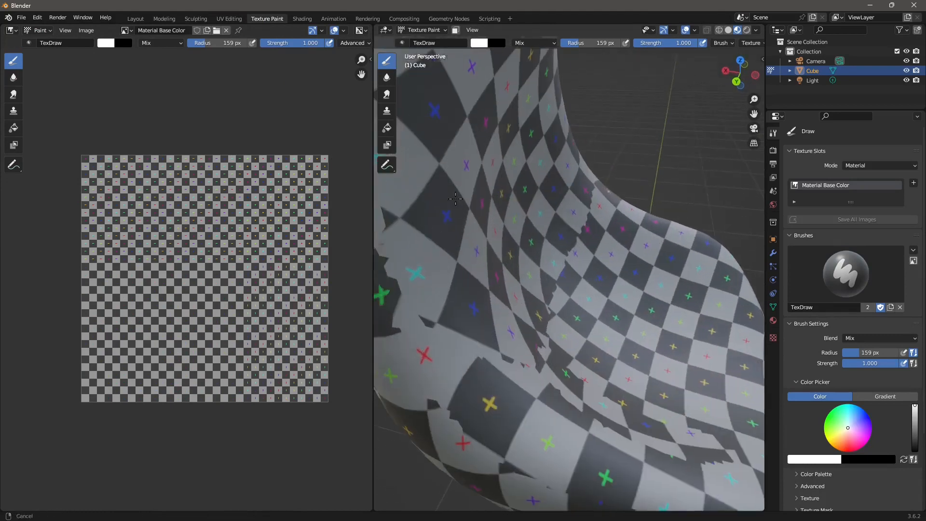
pyautogui.scroll(2, 600, 282)
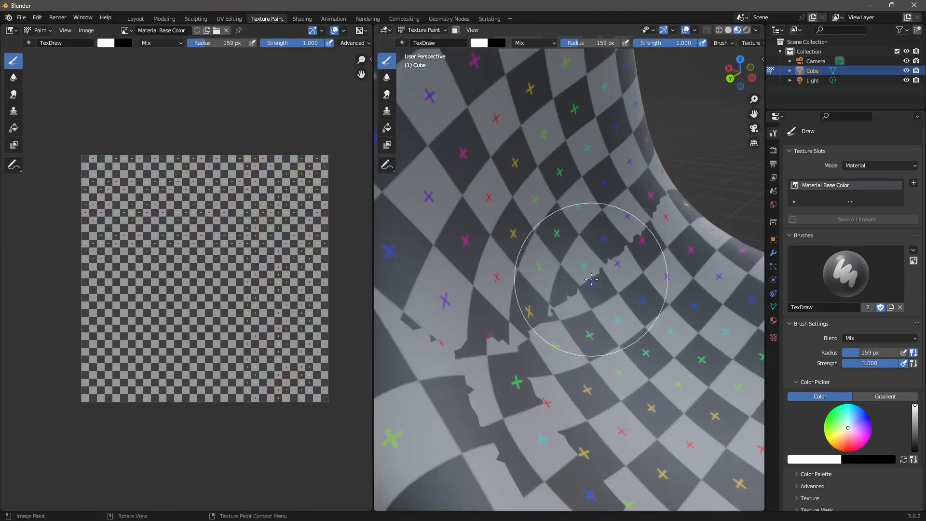
pyautogui.scroll(-10, 620, 342)
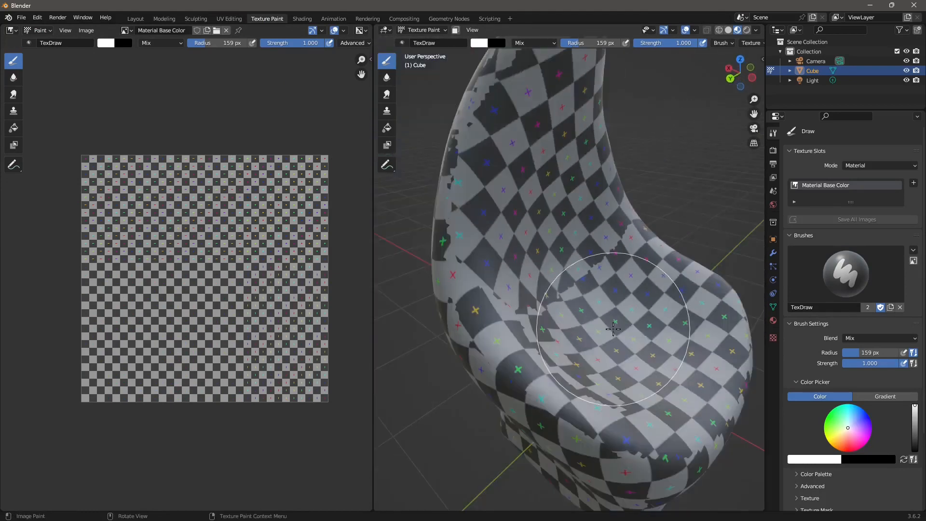
pyautogui.moveTo(620, 342); pyautogui.dragTo(576, 344, button='middle')
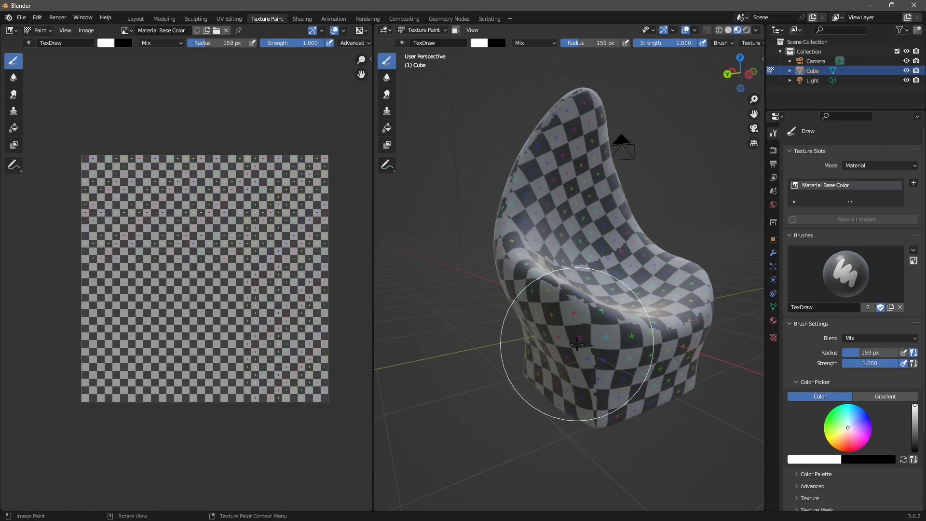